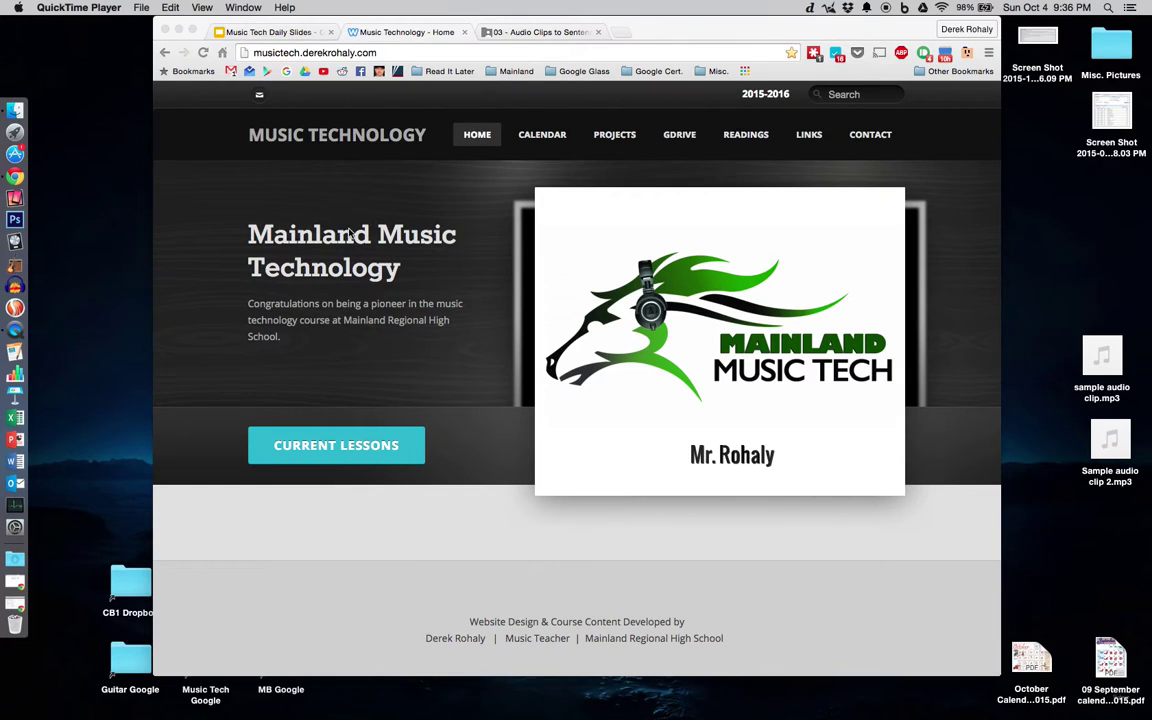
# Step: Open the Project 3 lesson from the current lessons and review its procedures, free audio sample links and grading points
pyautogui.click(370, 437)
pyautogui.click(370, 437)
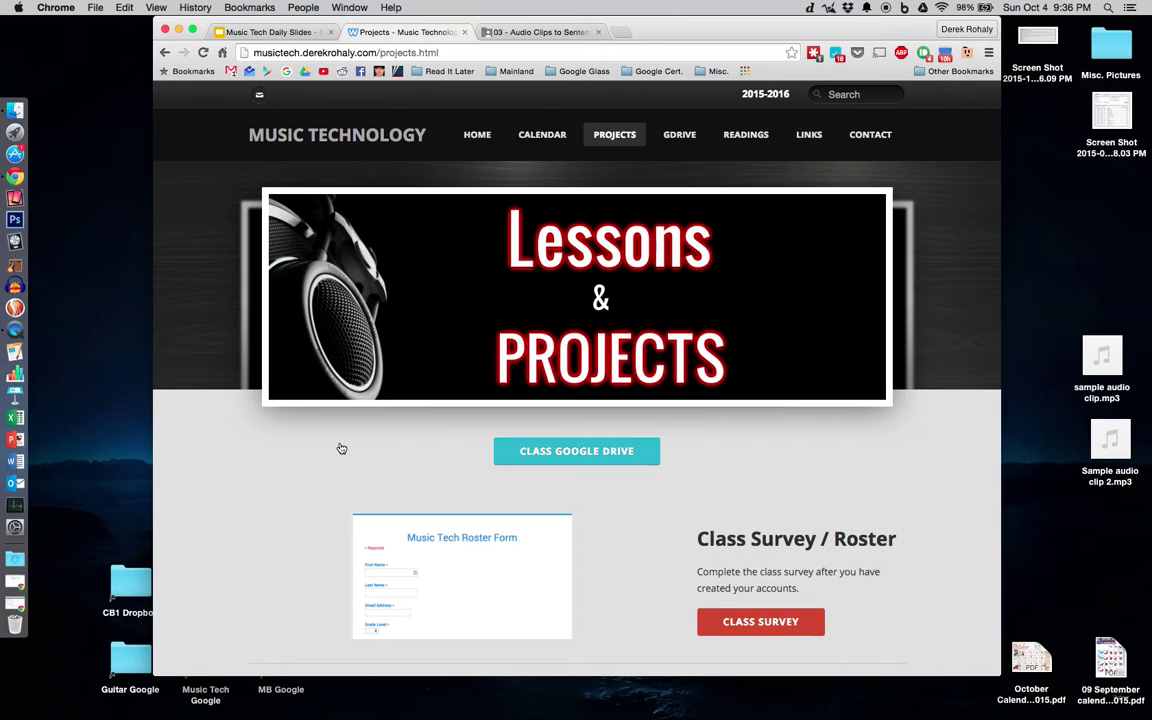
pyautogui.scroll(-10, 341, 449)
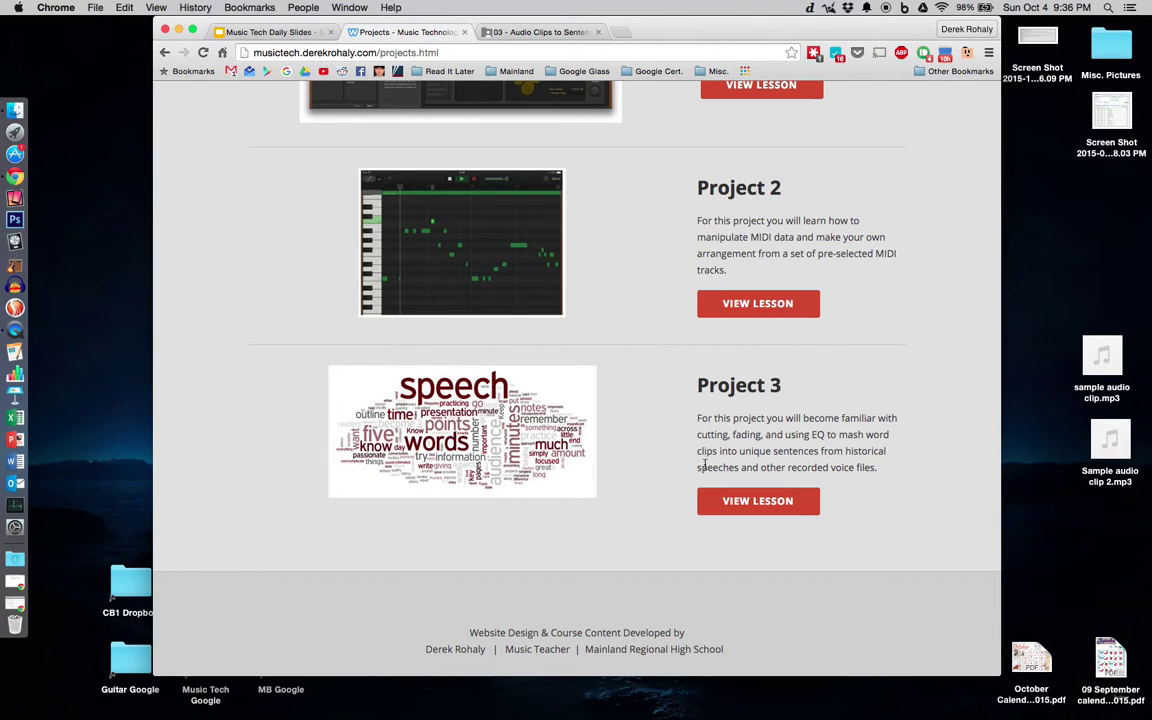
pyautogui.click(741, 498)
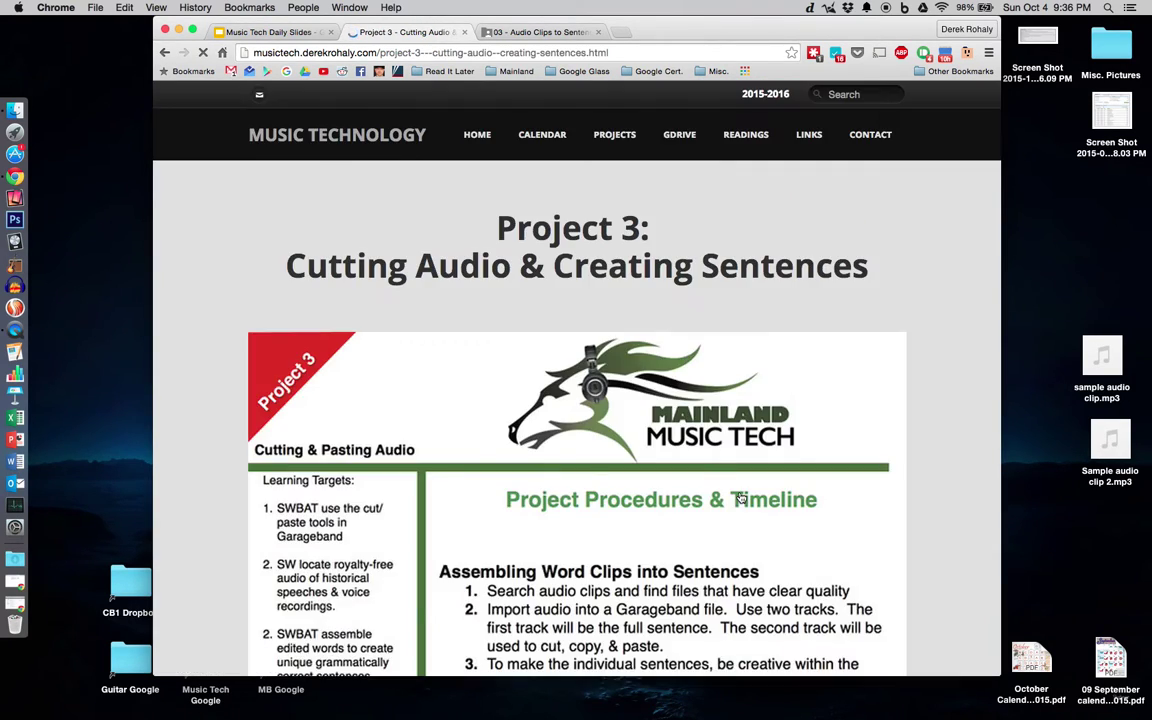
pyautogui.scroll(-8, 951, 435)
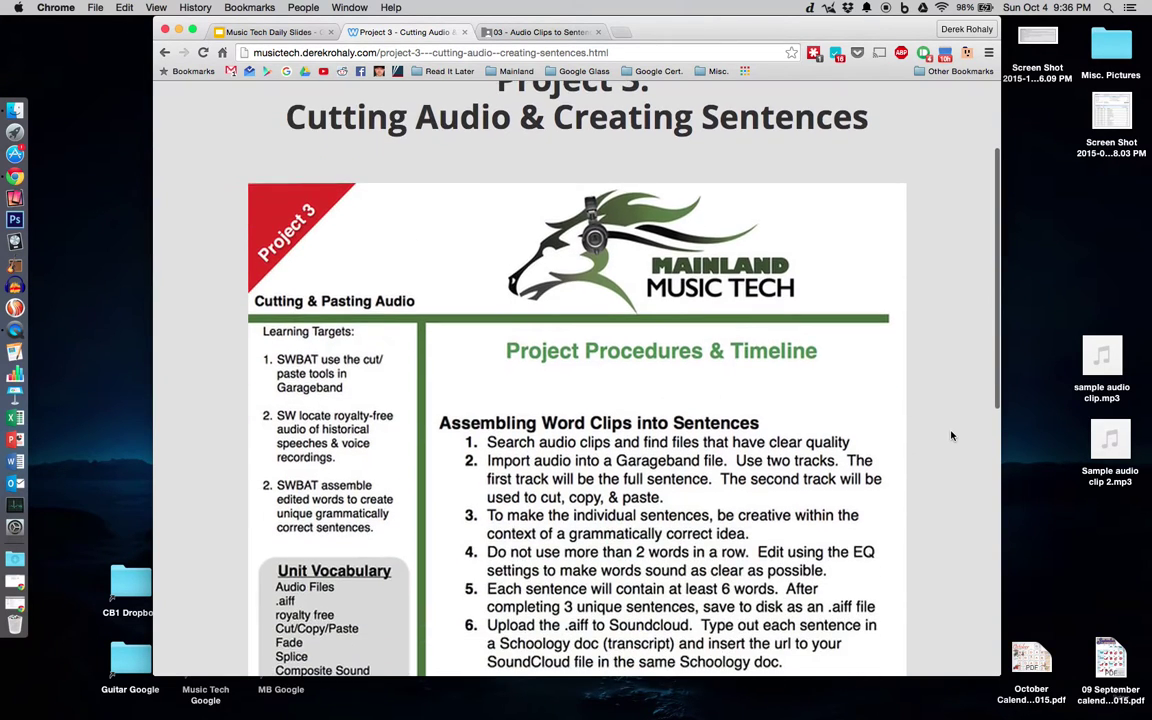
pyautogui.scroll(-1, 951, 435)
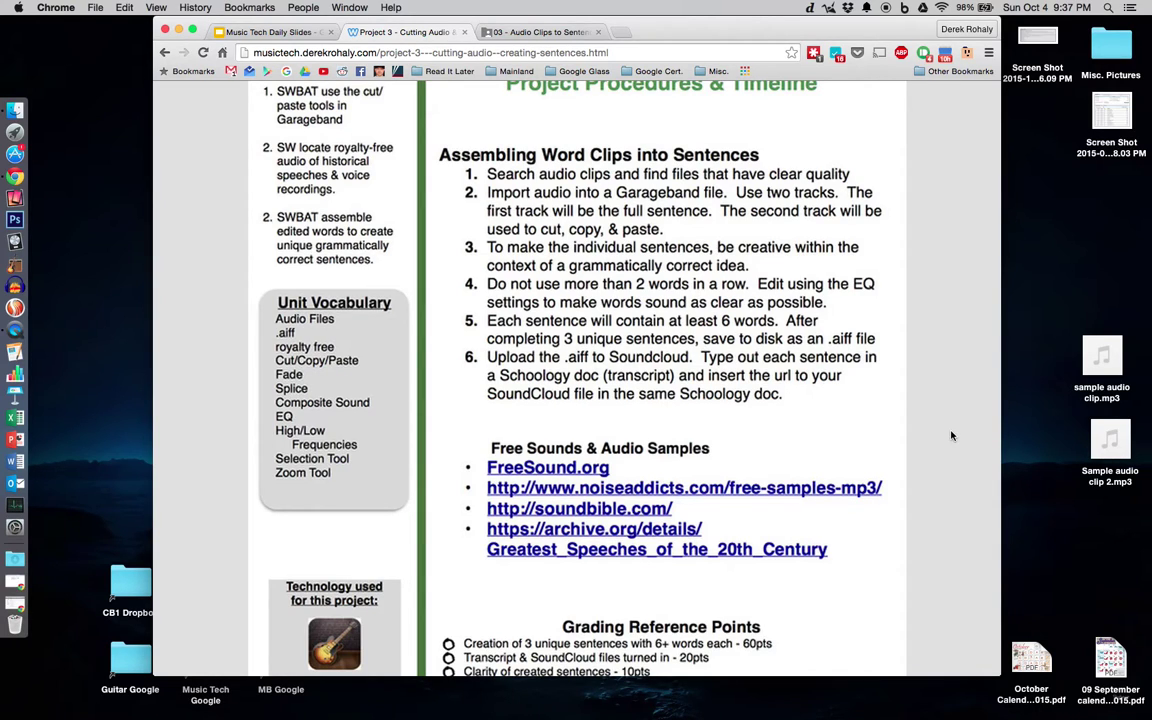
pyautogui.scroll(-2, 951, 436)
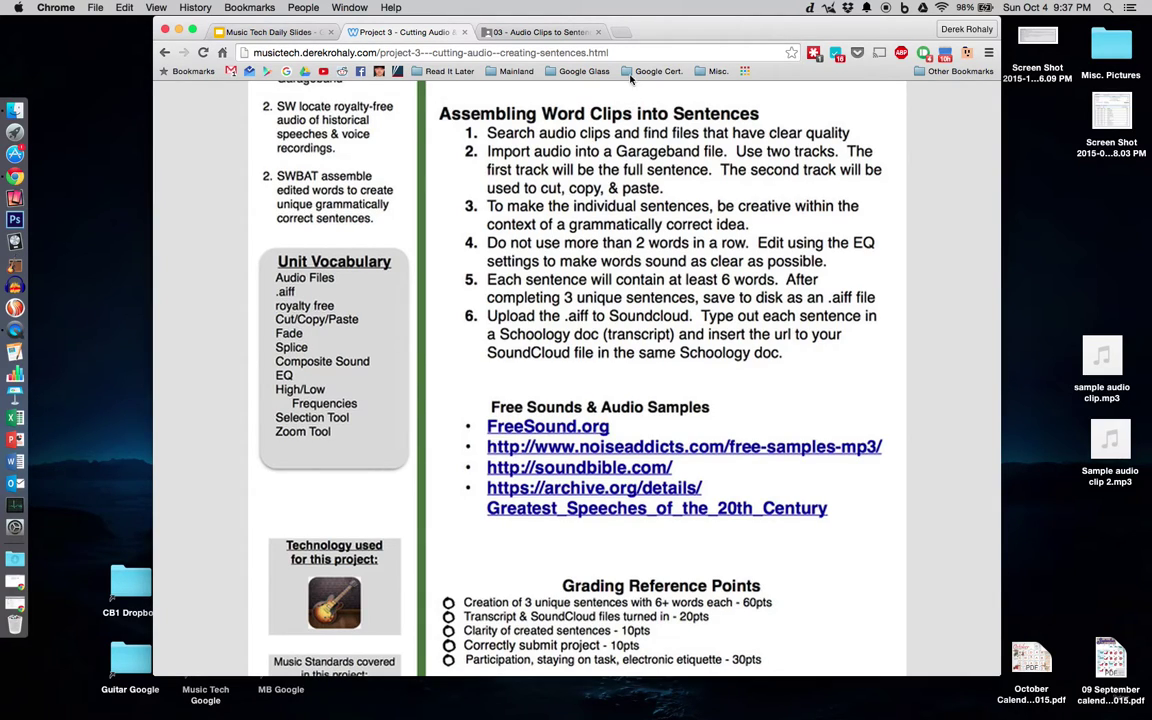
# Step: Open the archive.org page Greatest Speeches of the 20th Century in a new browser tab
pyautogui.click(622, 35)
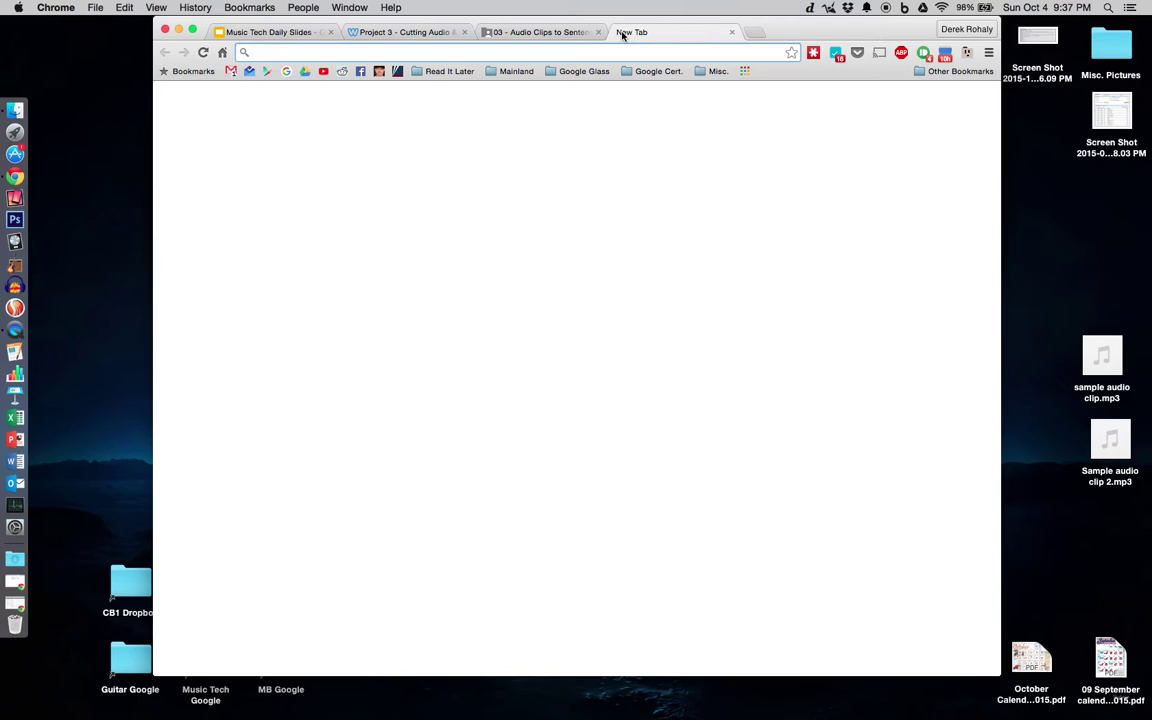
pyautogui.write('archive.org')
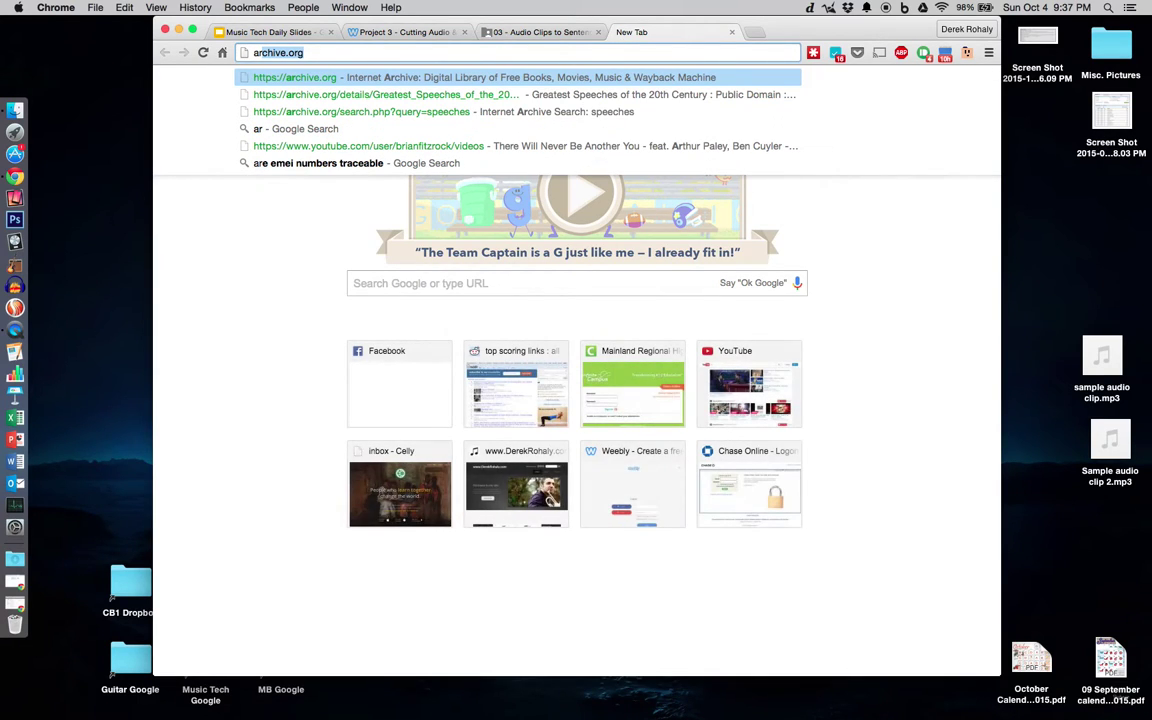
pyautogui.press('Down')
pyautogui.press('Return')
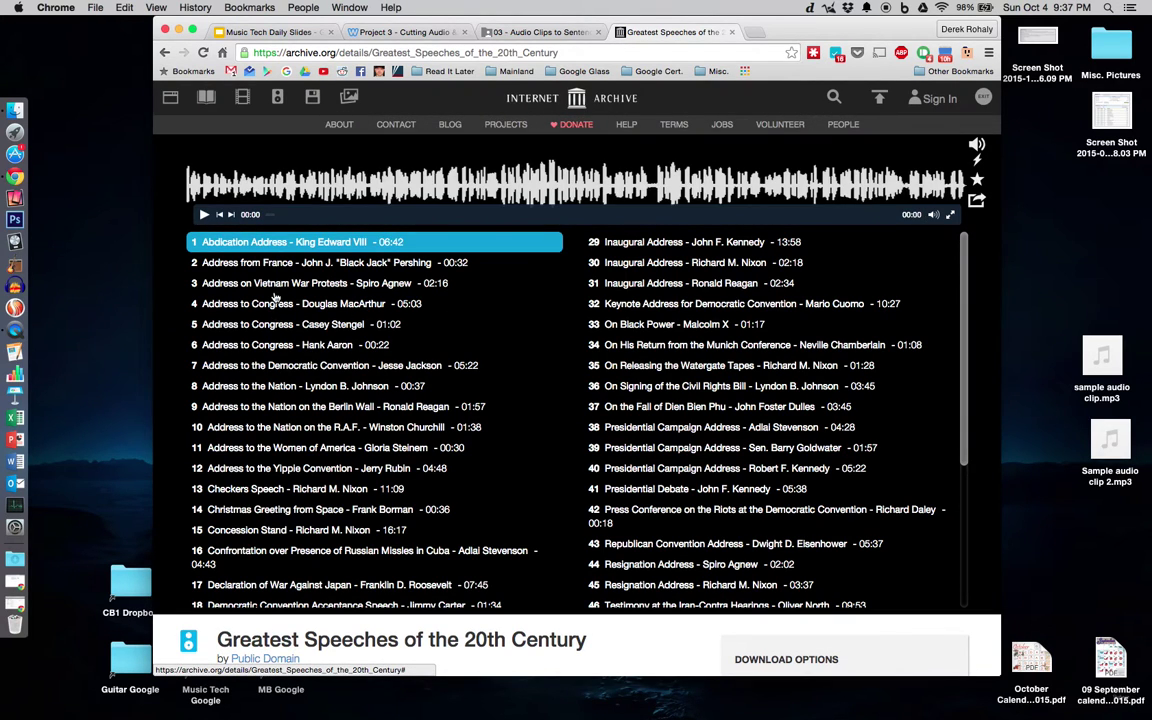
# Step: Preview track 8, Address to the Nation by Lyndon B. Johnson, for a few seconds and pause it
pyautogui.press('F12')
pyautogui.click(296, 386)
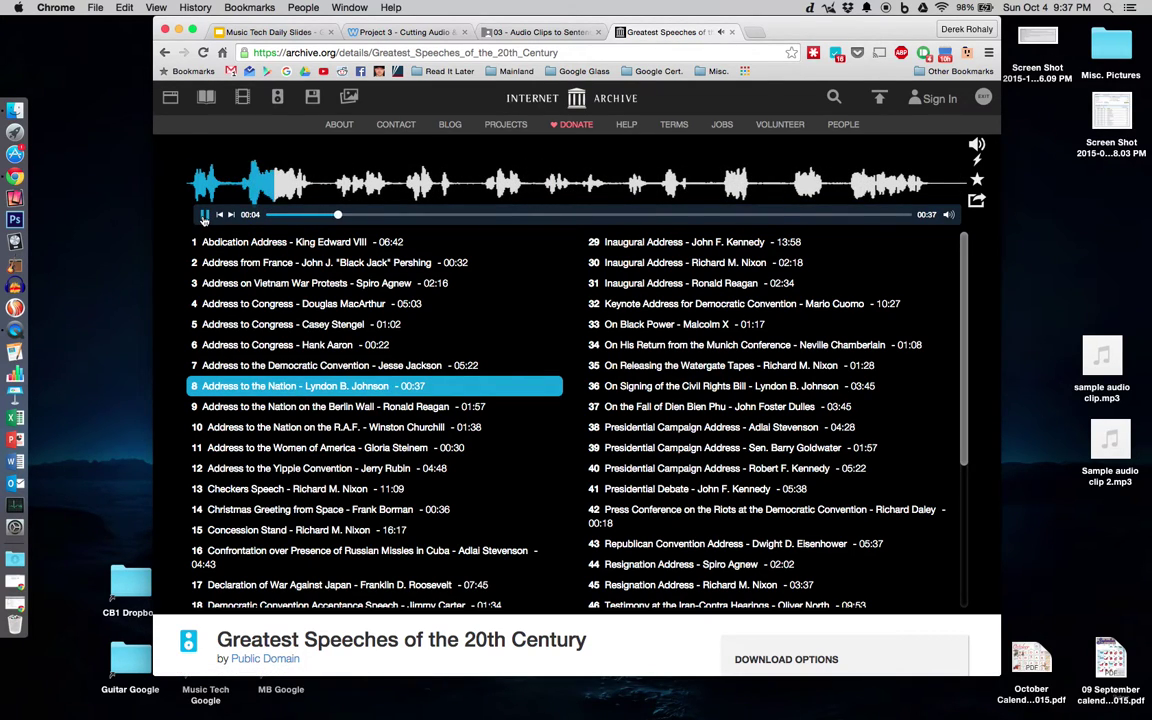
pyautogui.click(204, 215)
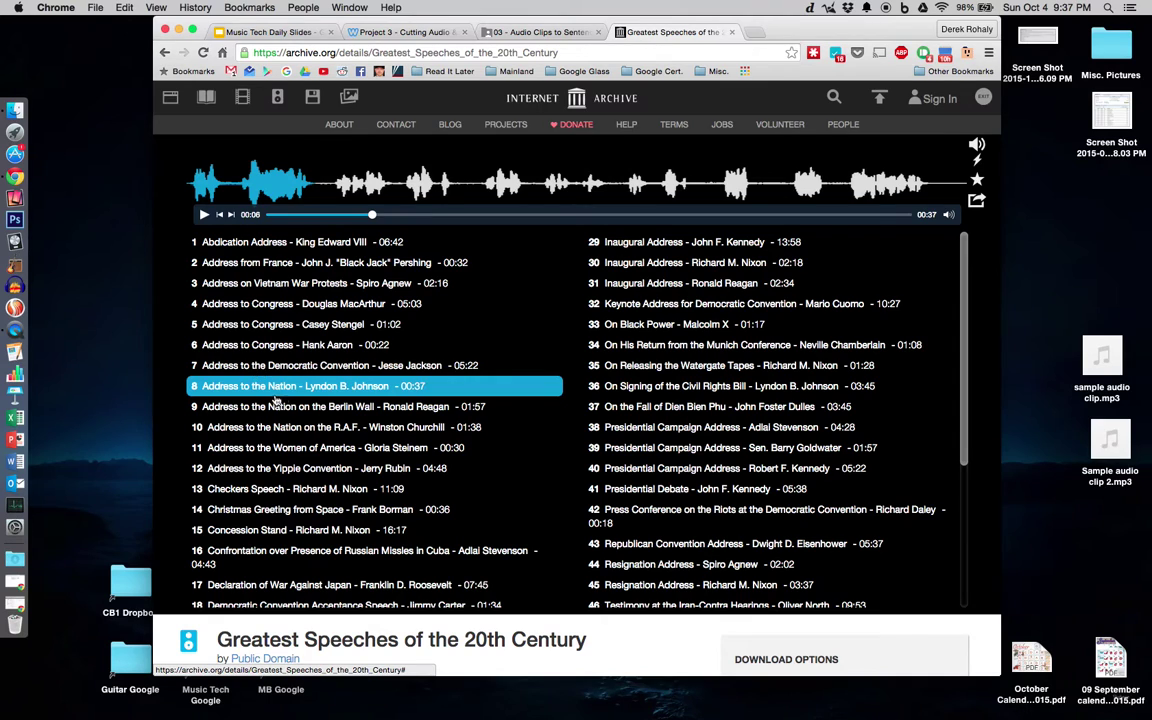
# Step: Open the Address to the Nation file from the 128Kbps MP3 download options and pause its playback
pyautogui.scroll(-3, 450, 420)
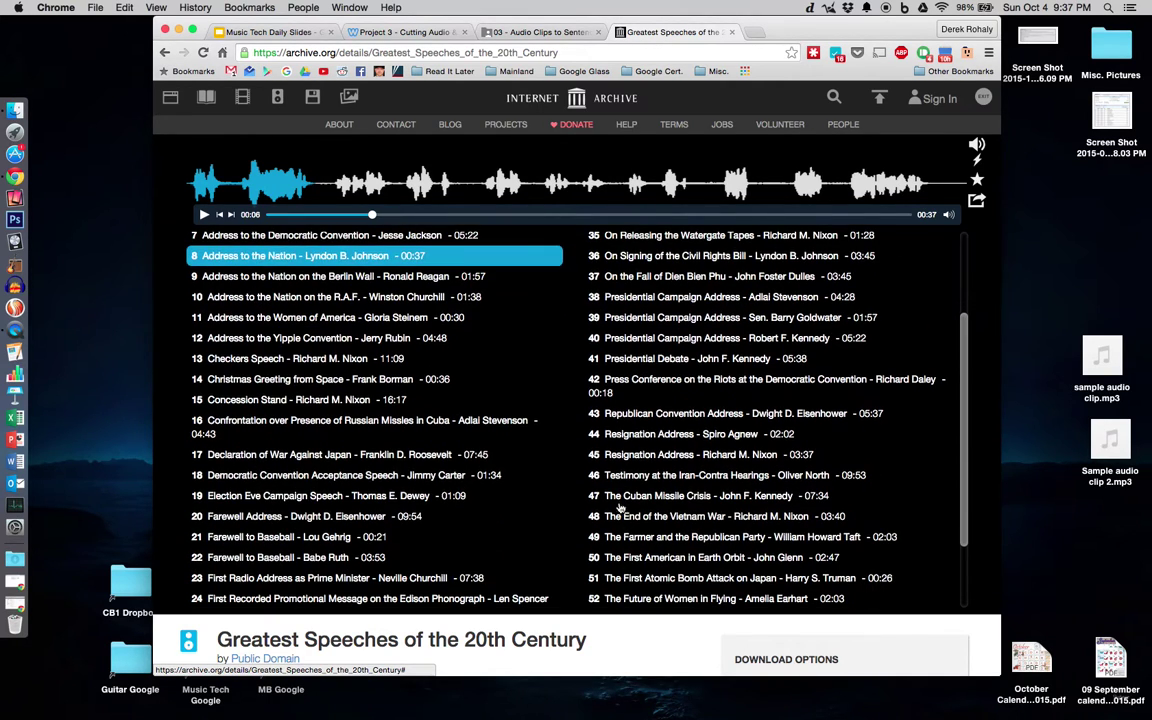
pyautogui.scroll(-4, 660, 640)
pyautogui.scroll(-2, 662, 650)
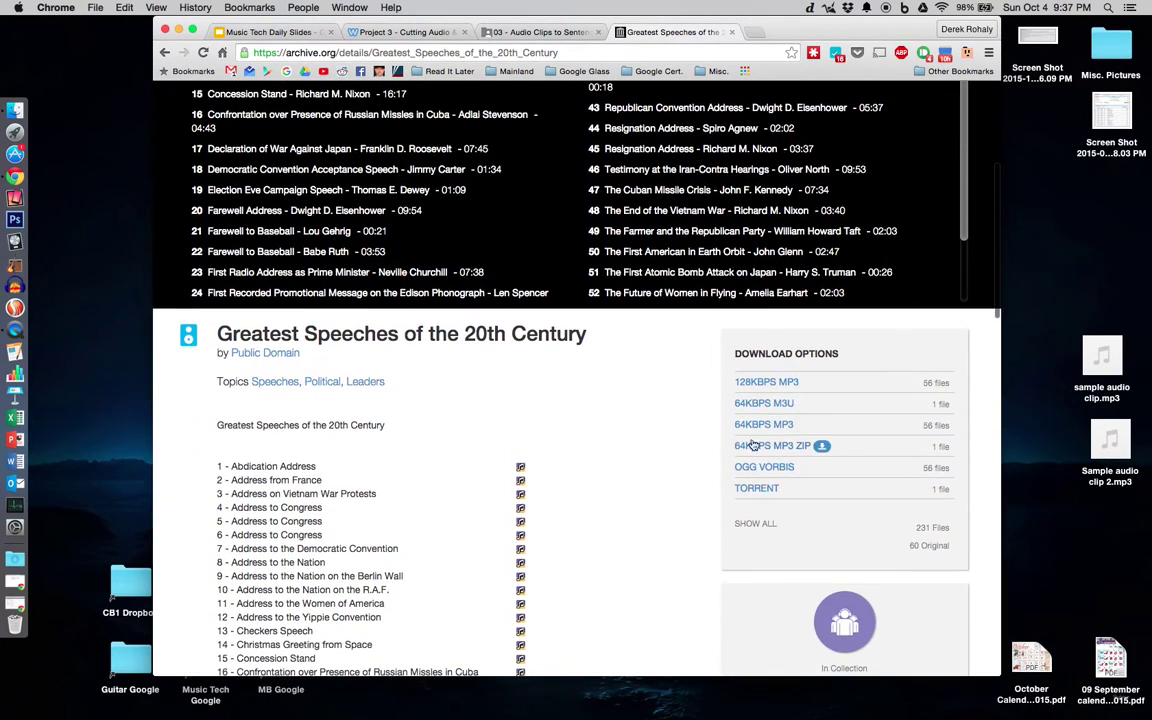
pyautogui.click(799, 386)
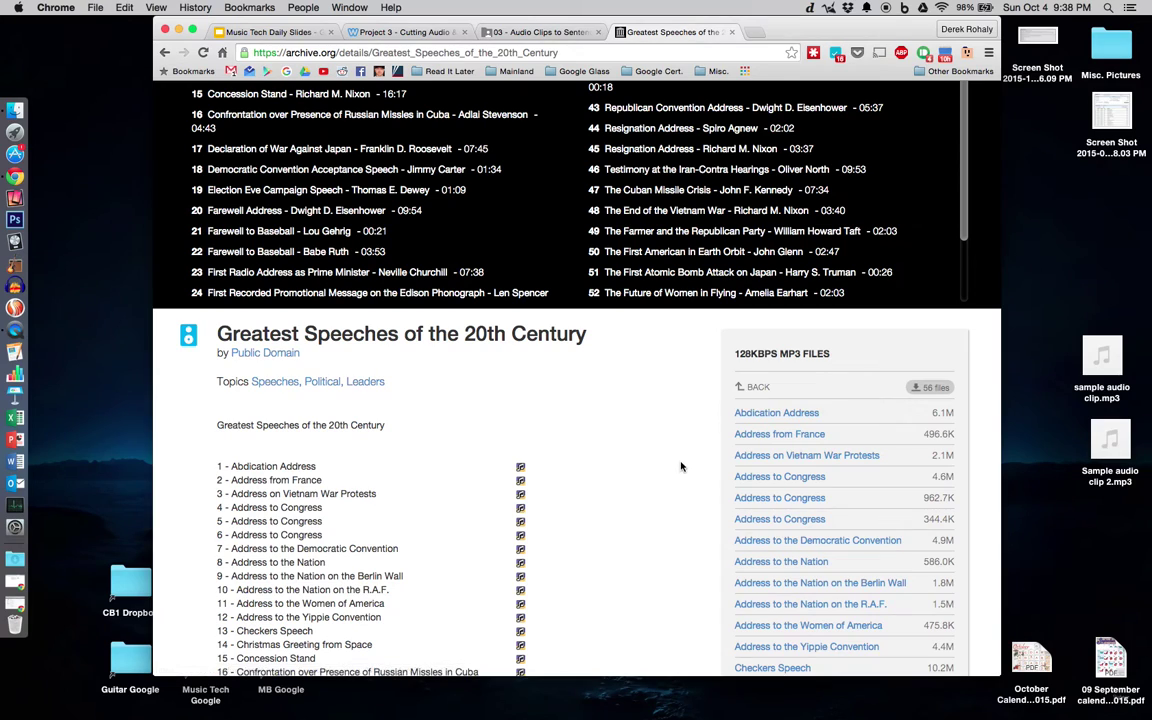
pyautogui.scroll(-1, 680, 466)
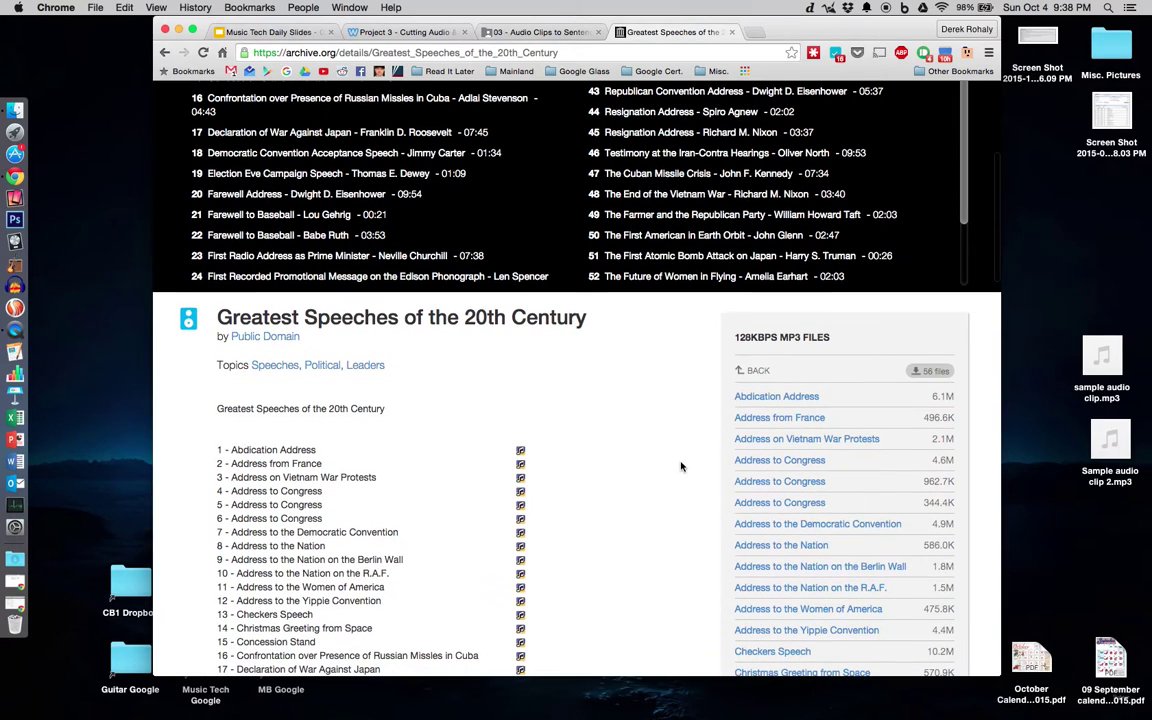
pyautogui.click(840, 546)
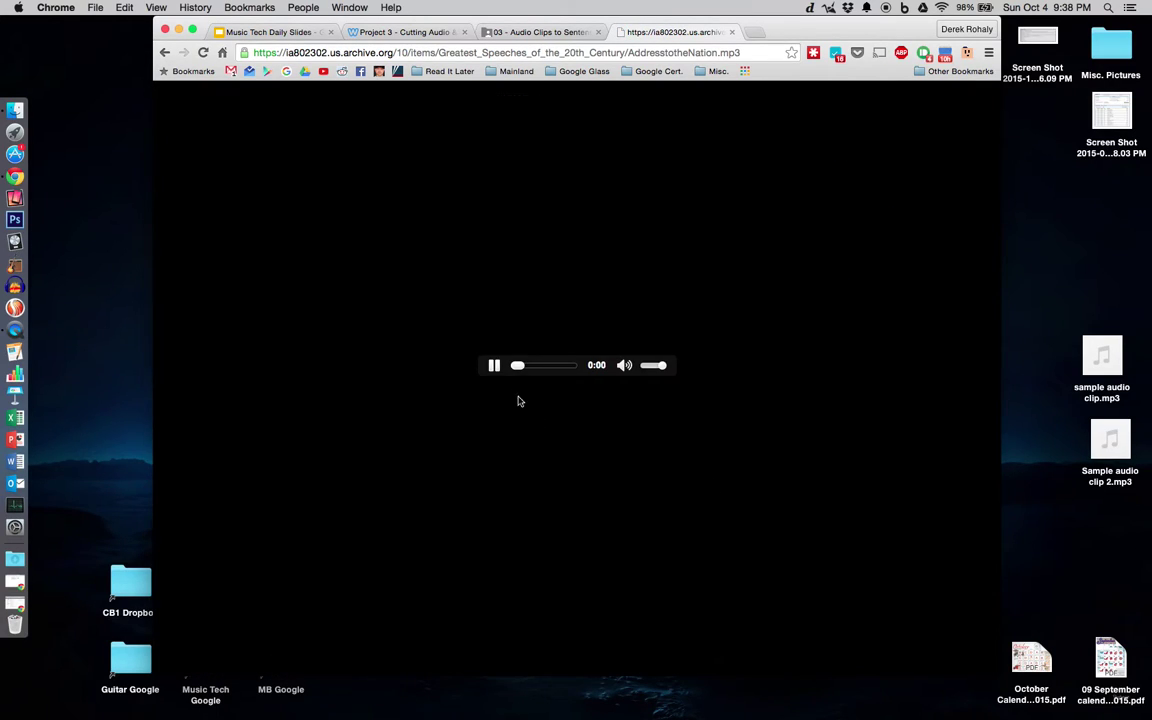
pyautogui.click(494, 366)
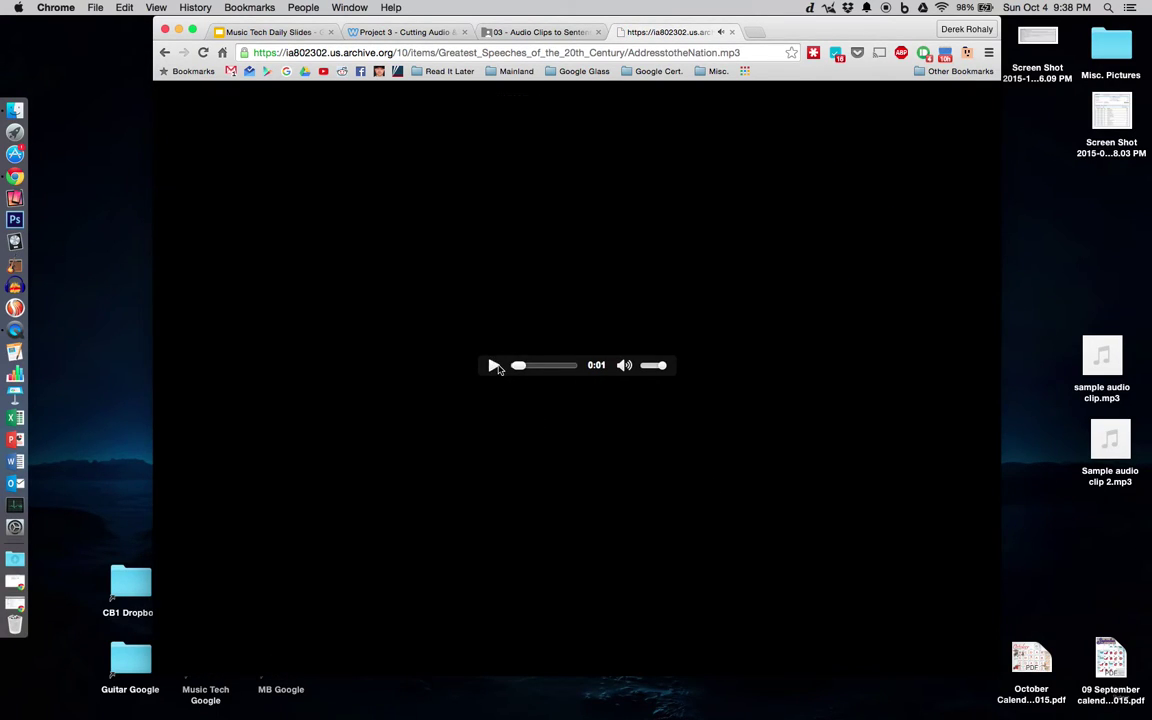
# Step: Save the opened speech to the Desktop as AddresstotheNation and select the downloaded file there
pyautogui.rightClick(586, 223)
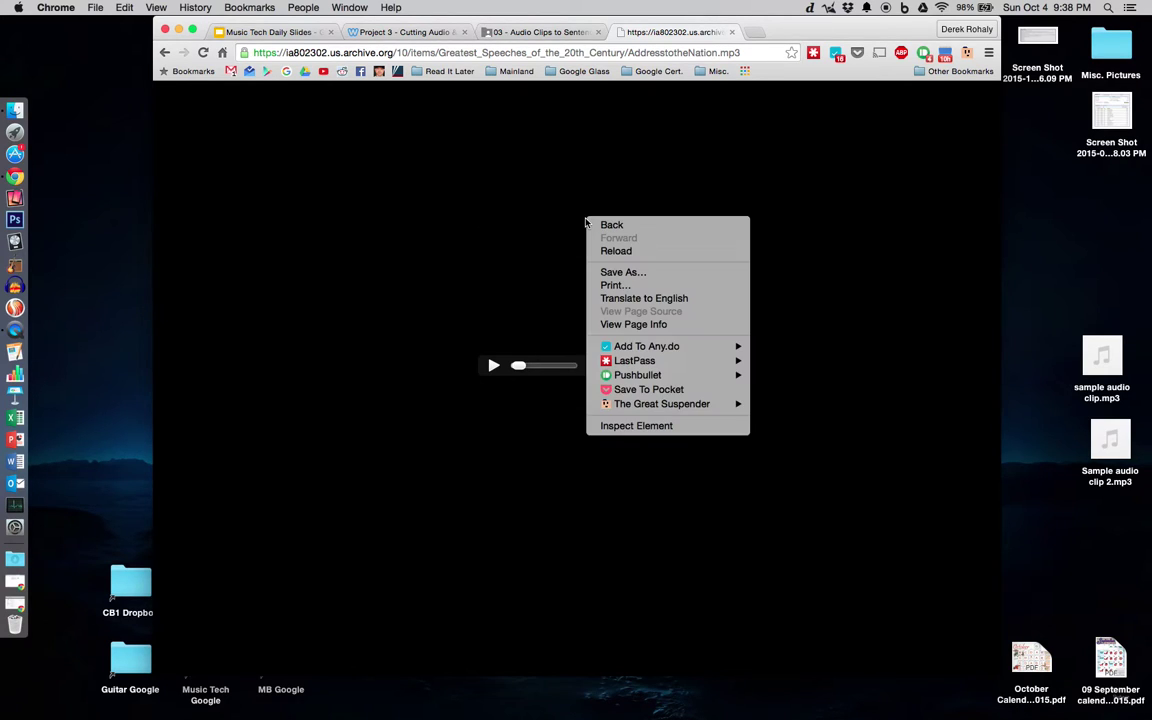
pyautogui.click(680, 280)
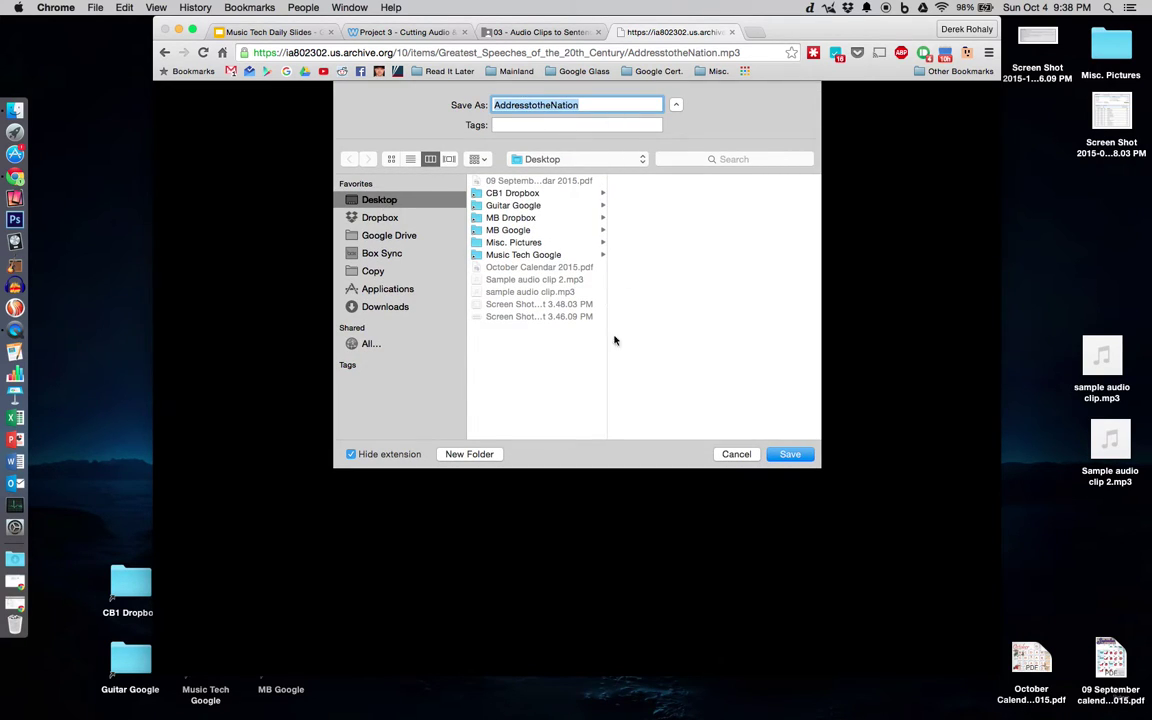
pyautogui.click(786, 454)
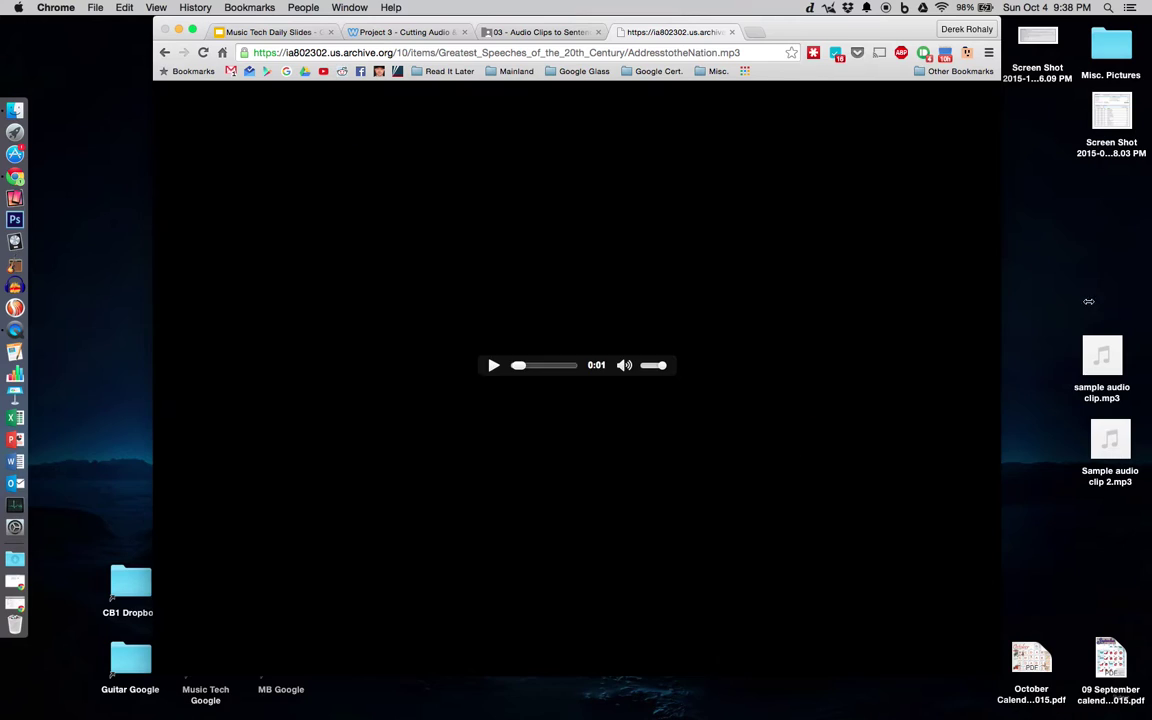
pyautogui.click(1111, 197)
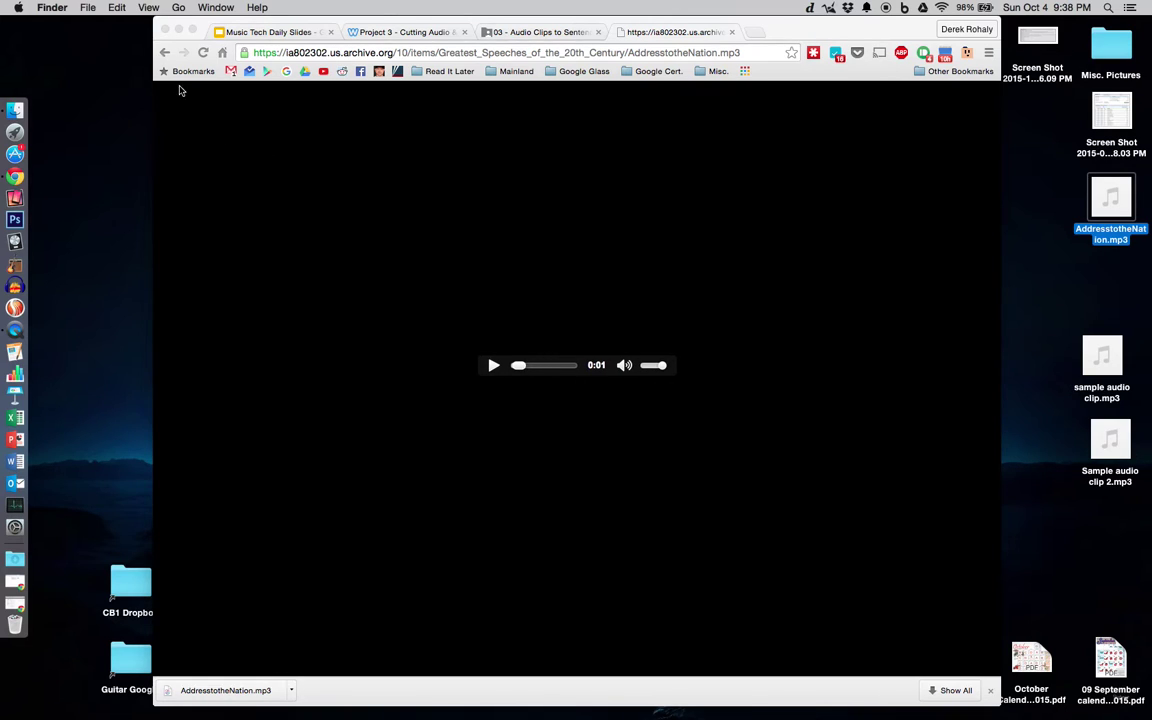
# Step: Return to the speeches page, check the link-saving options for Address on Vietnam War Protests among the 128Kbps MP3s, and browse the track list
pyautogui.click(165, 52)
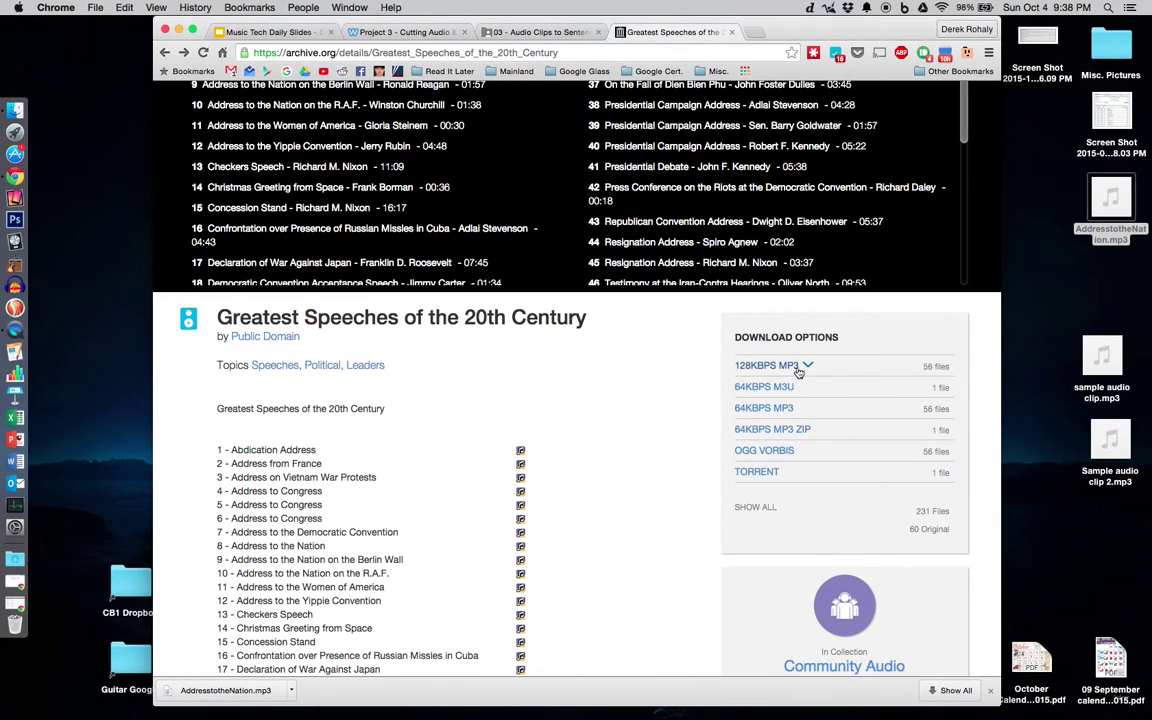
pyautogui.click(799, 370)
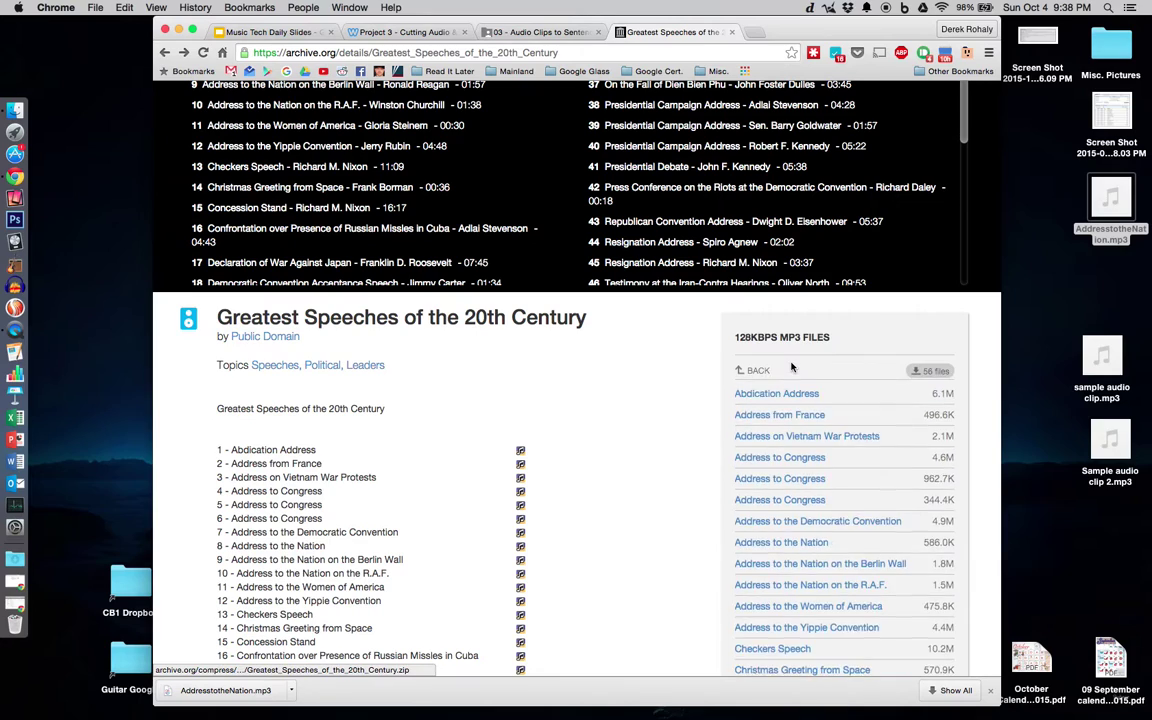
pyautogui.rightClick(866, 444)
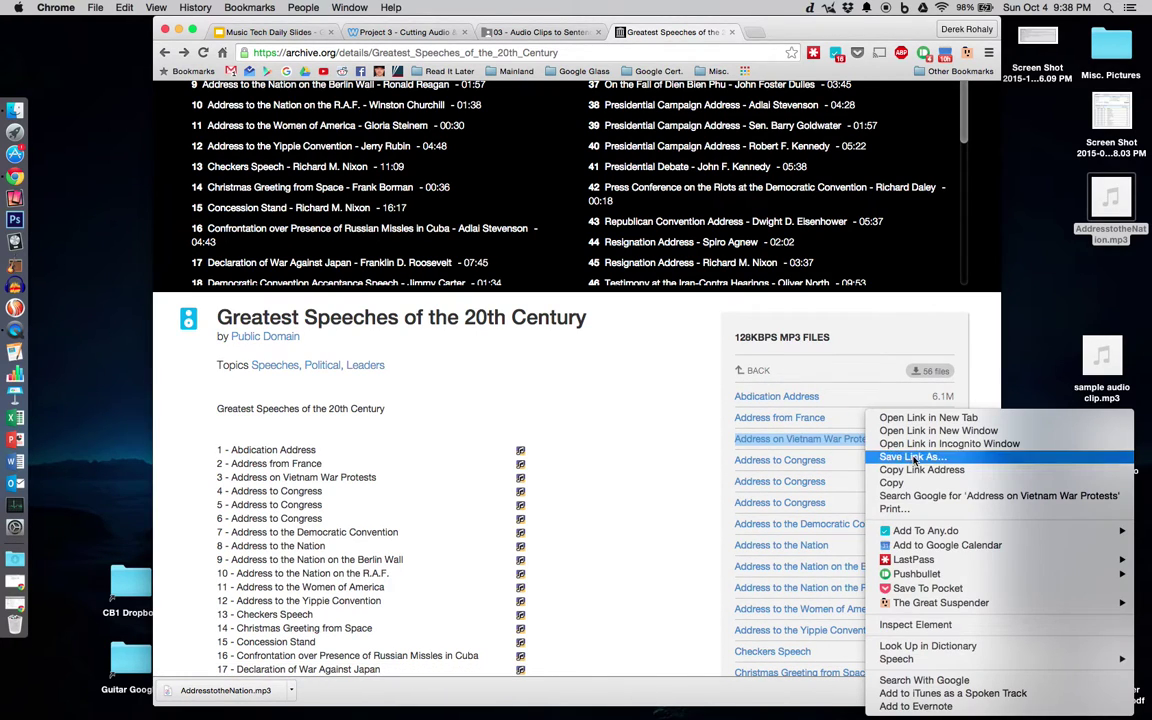
pyautogui.rightClick(648, 424)
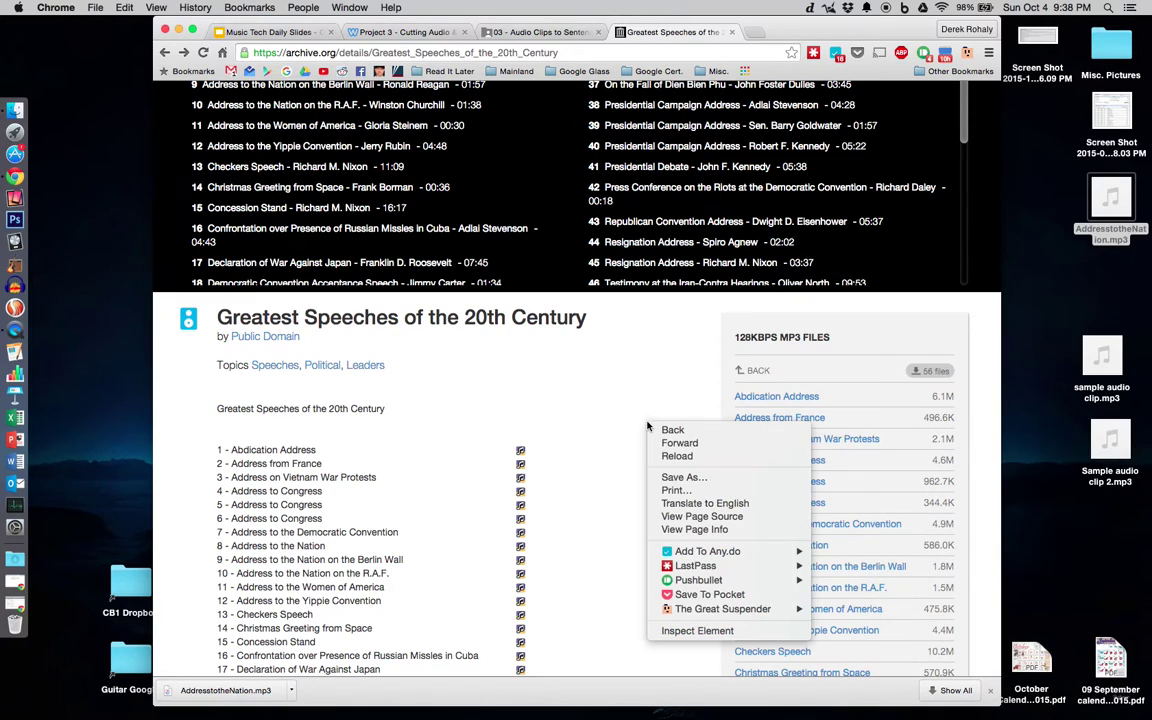
pyautogui.click(505, 383)
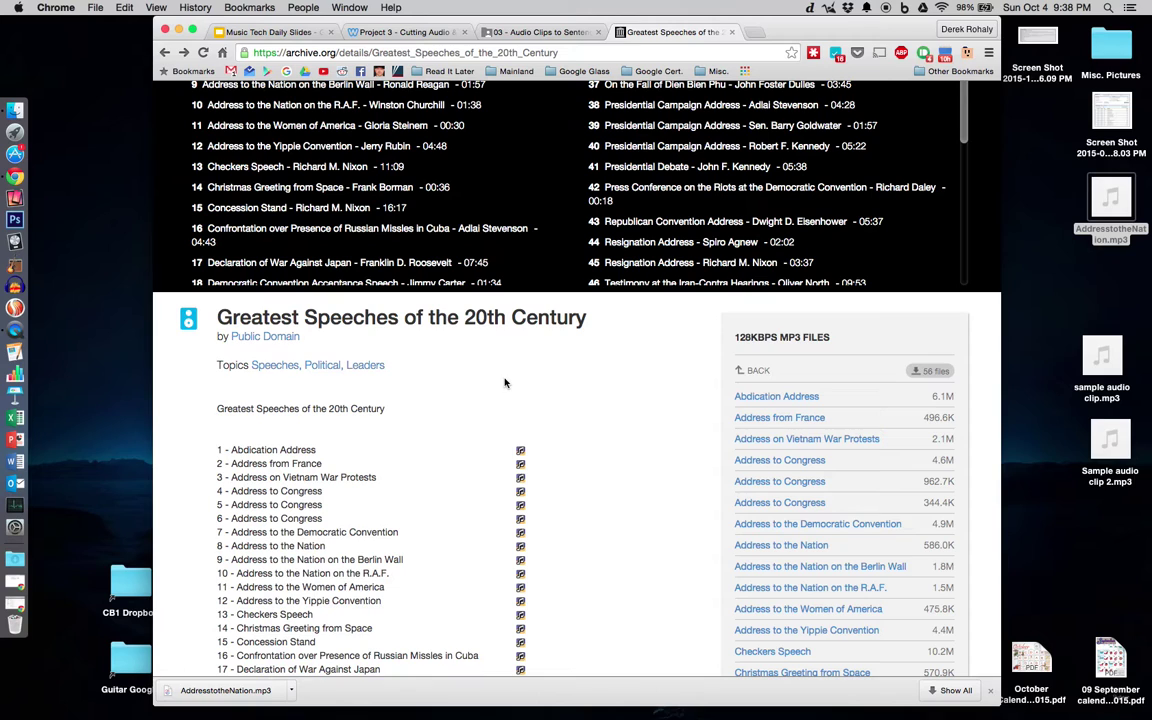
pyautogui.scroll(5, 547, 373)
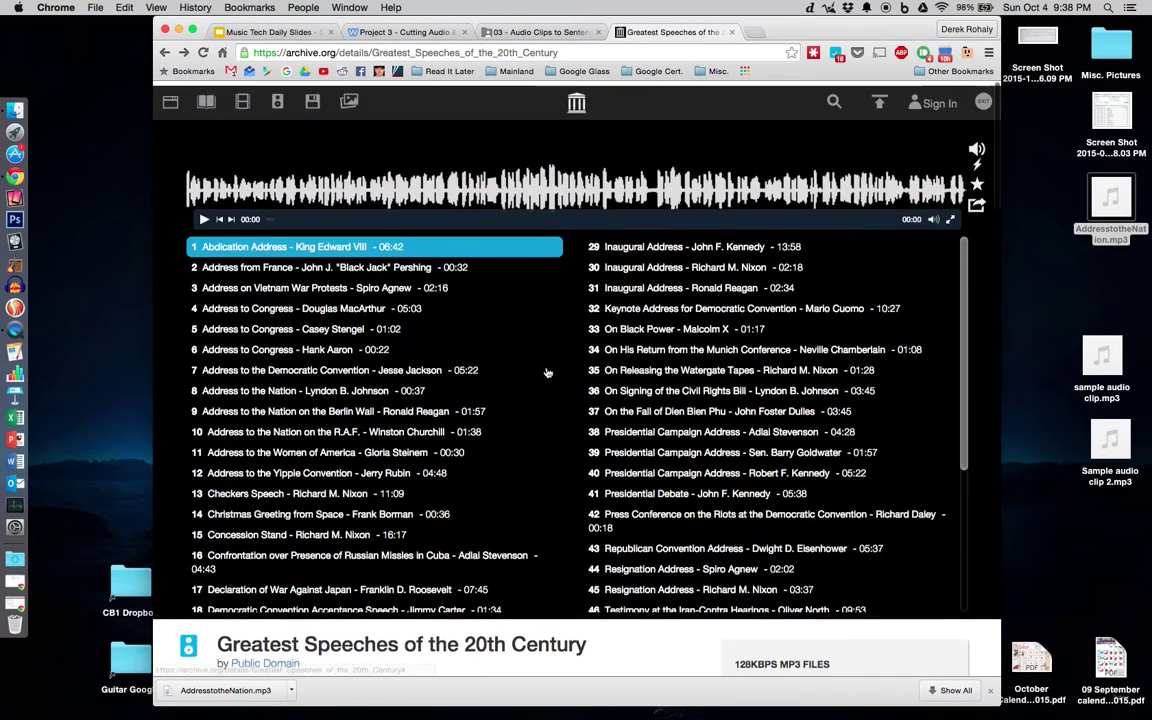
pyautogui.scroll(-3, 547, 373)
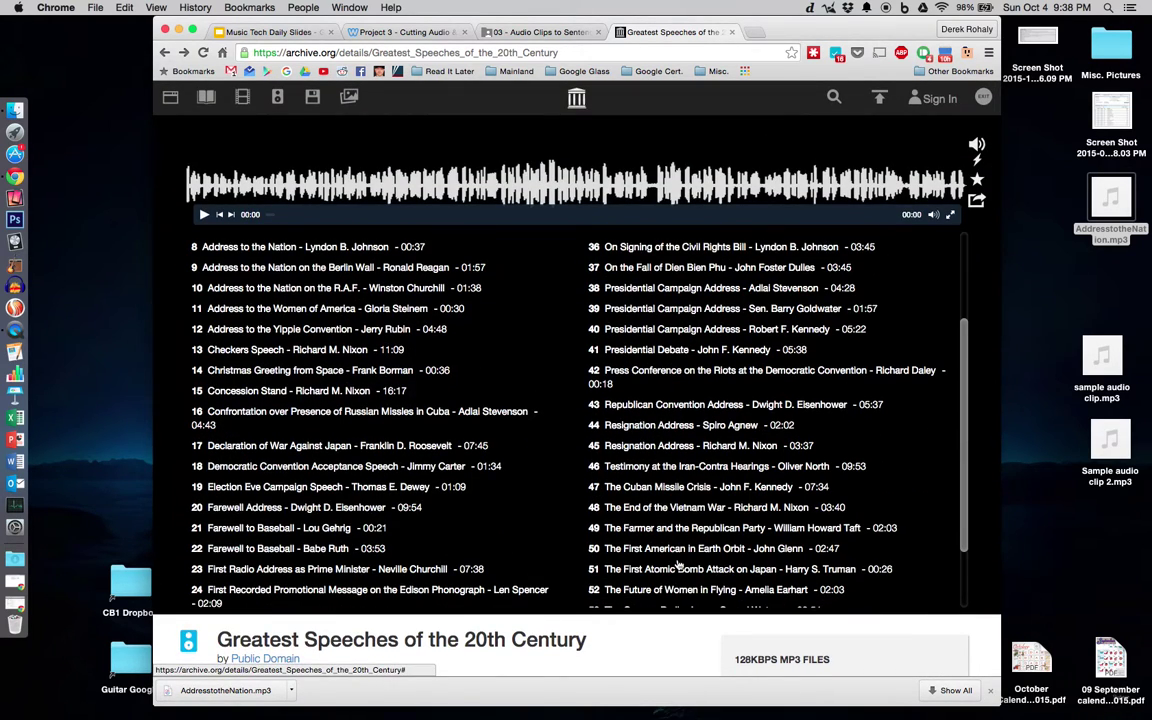
# Step: View the 03 - Audio Clips to Sentences folder in Google Drive and select sample audio clip.mp3 on the desktop
pyautogui.click(489, 33)
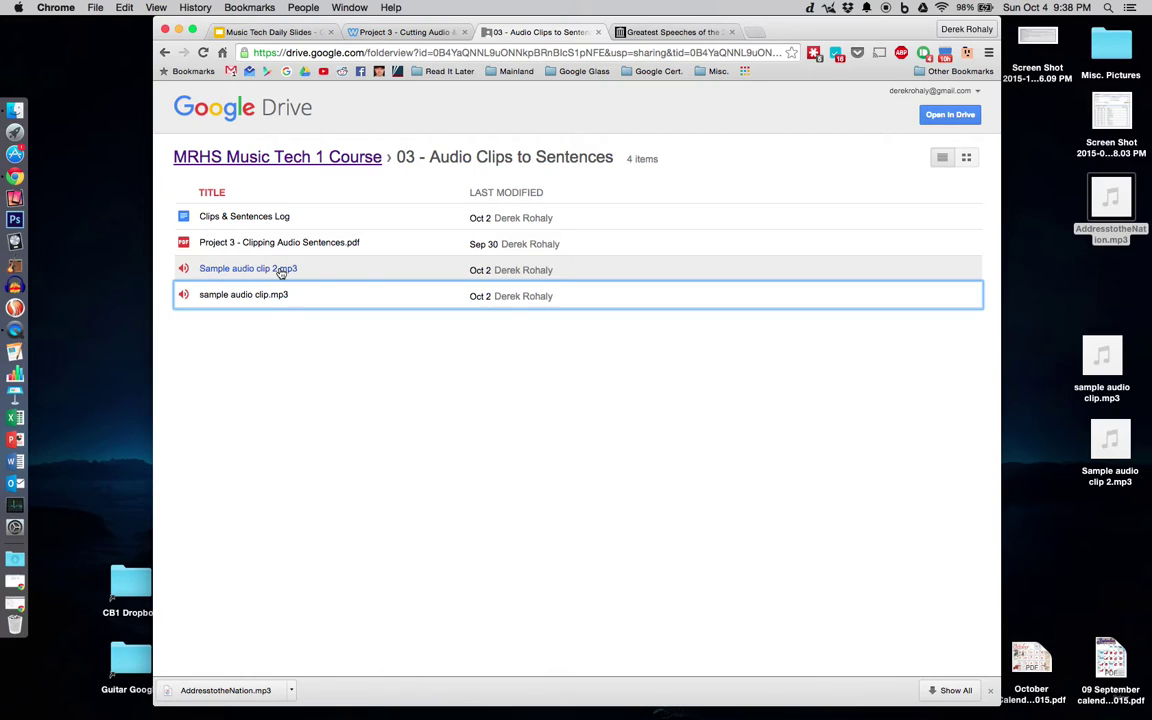
pyautogui.click(1106, 347)
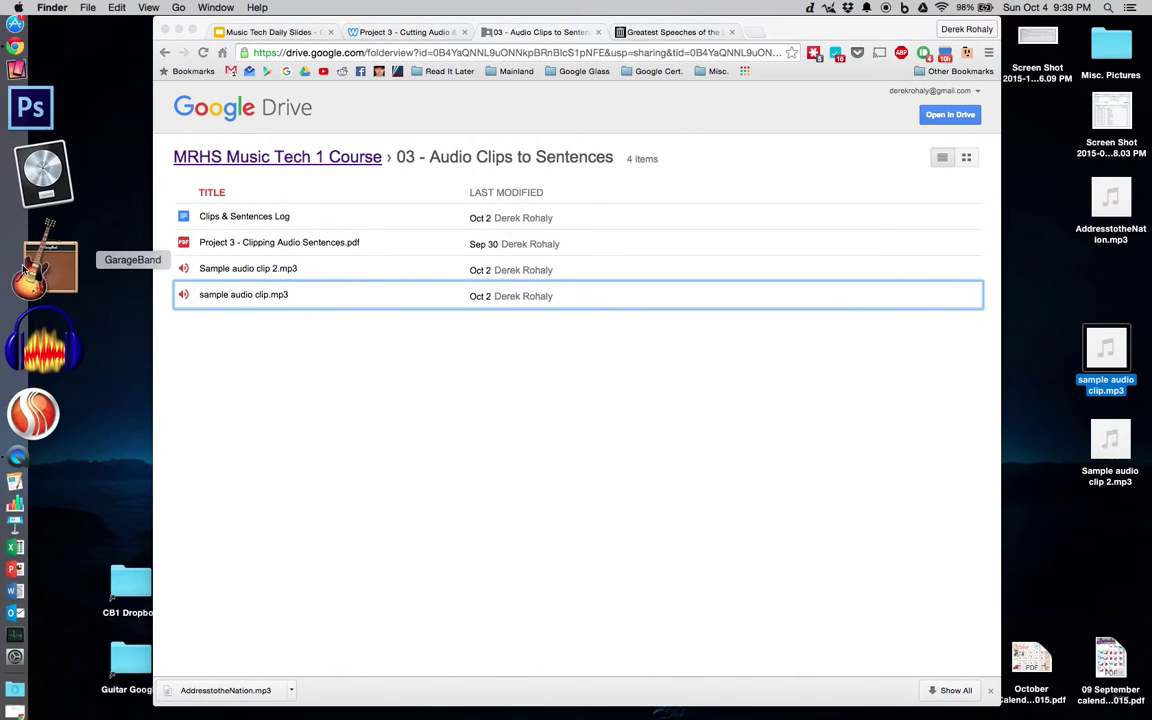
# Step: Switch to GarageBand and create an empty project with a microphone audio track using Input 1
pyautogui.click(24, 268)
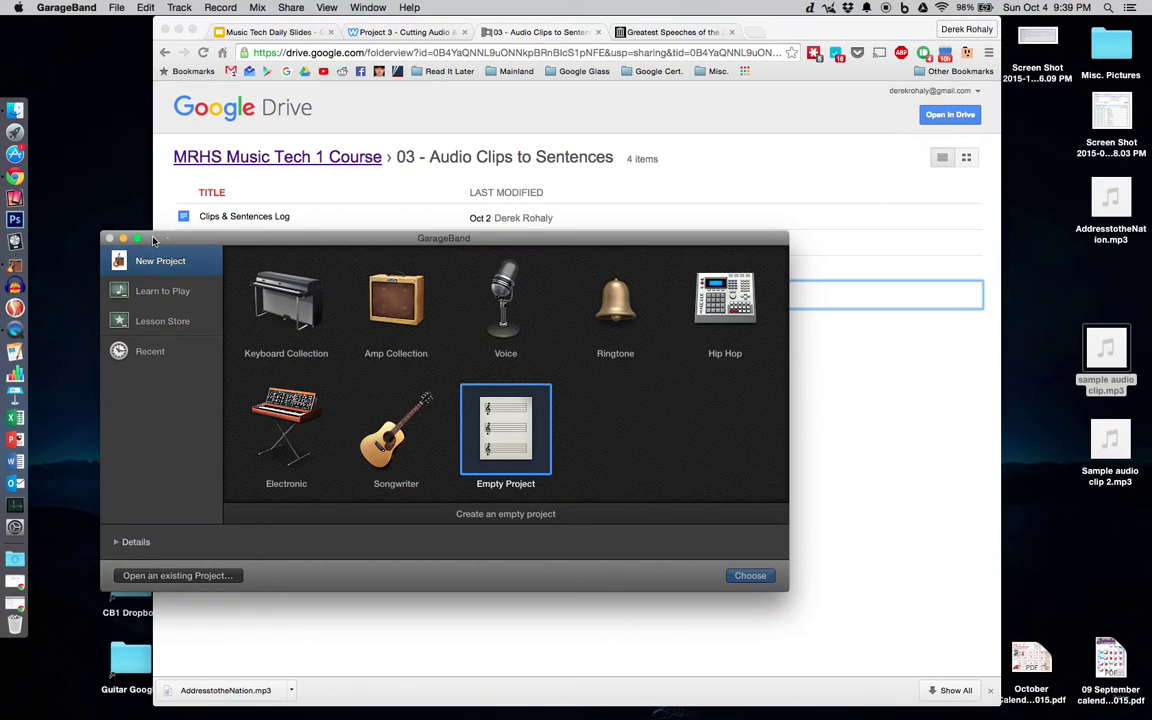
pyautogui.click(751, 576)
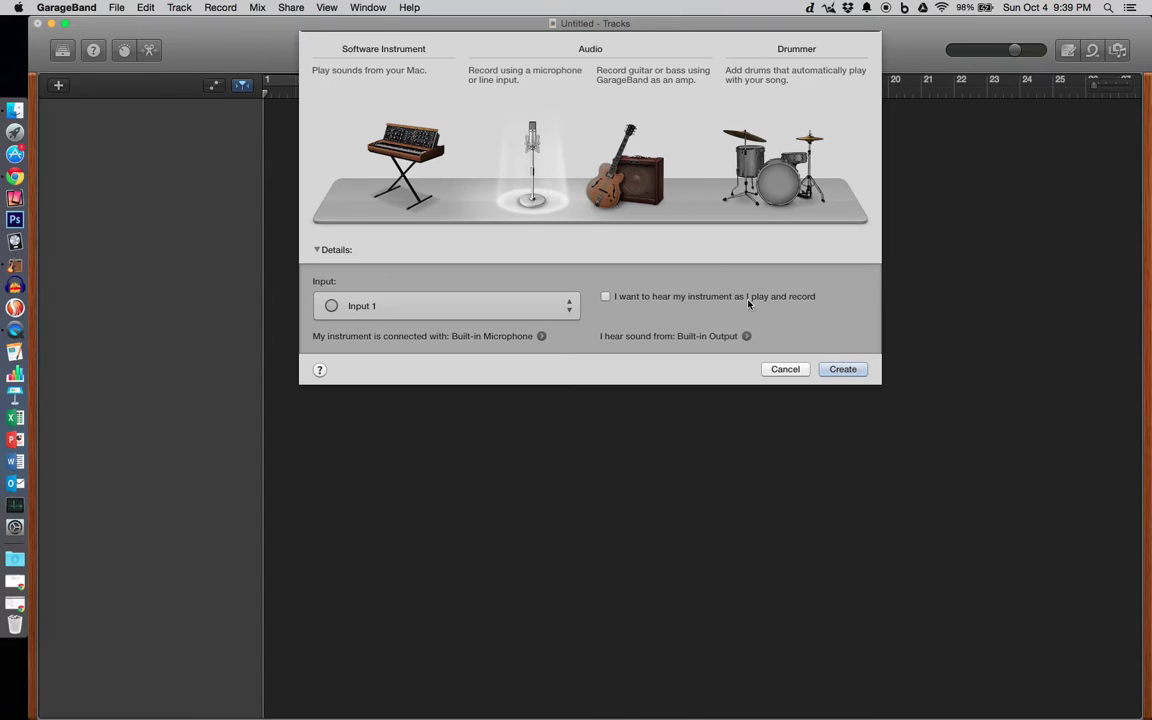
pyautogui.click(822, 371)
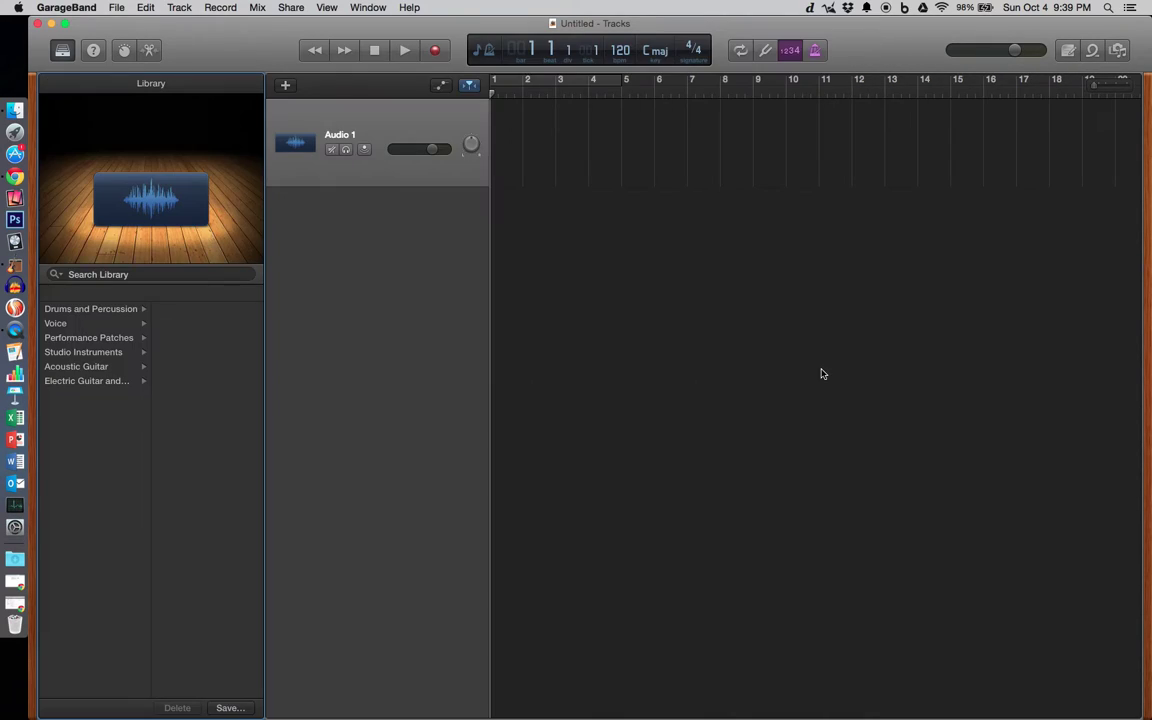
# Step: Hide the instrument library and add a second audio track to the project
pyautogui.click(66, 56)
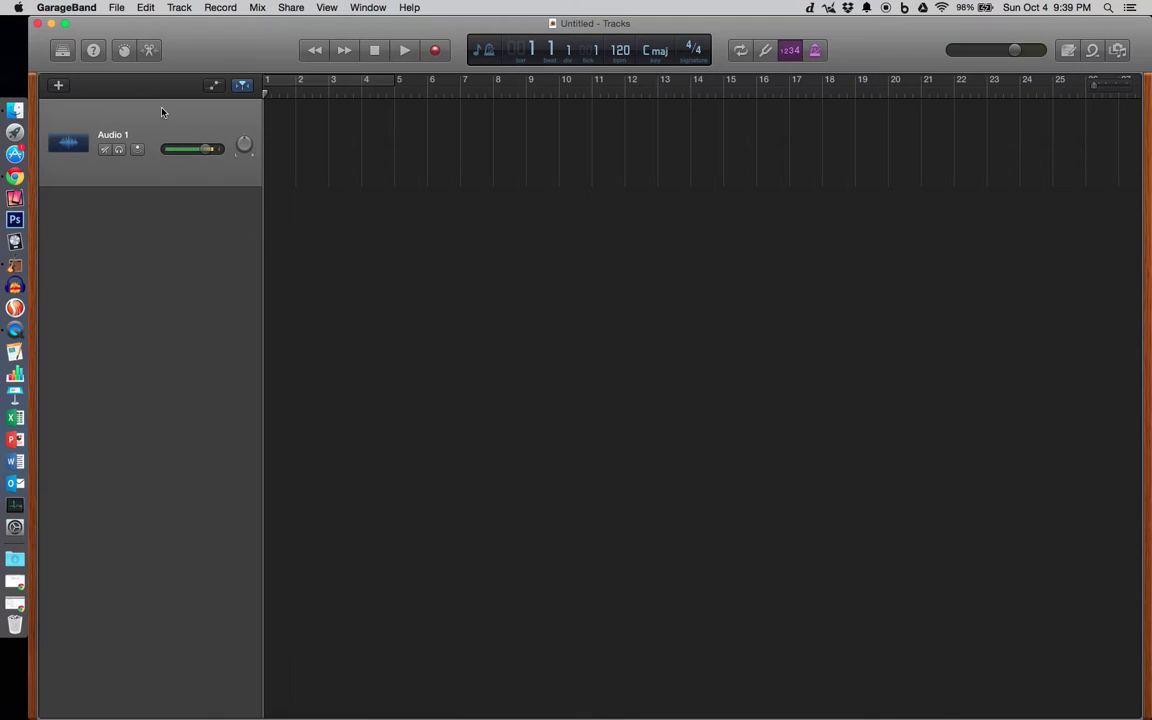
pyautogui.press('alt+super+a')
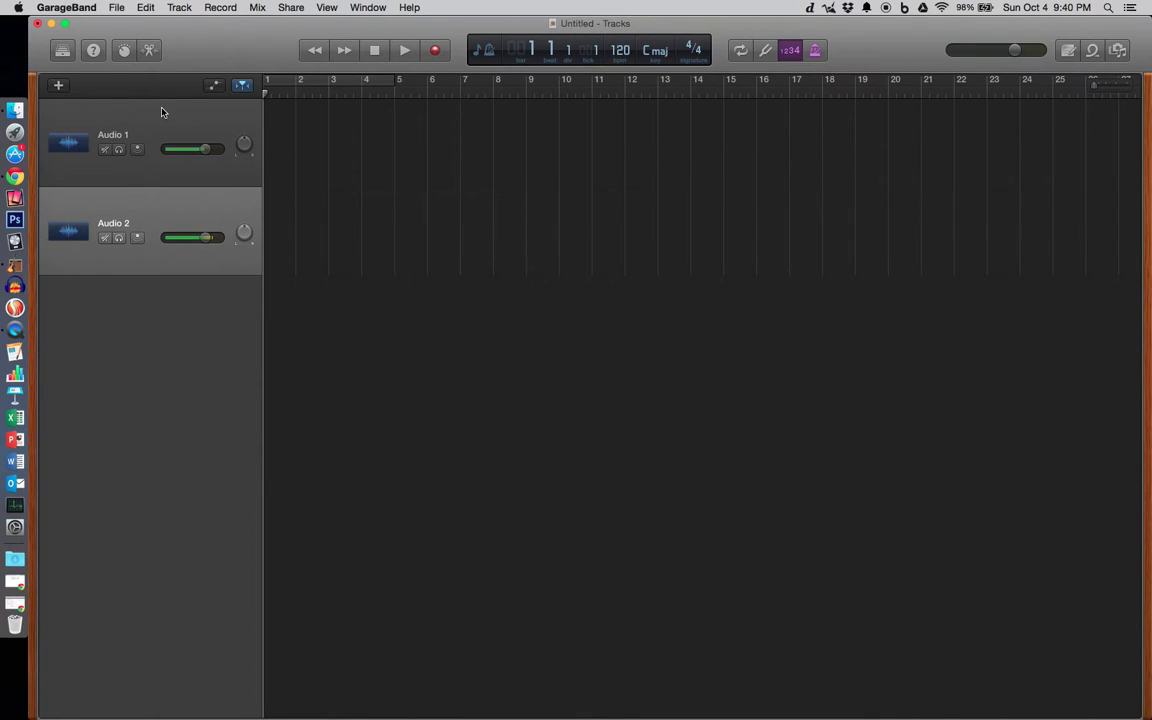
# Step: Rename the first audio track as Main Sentence
pyautogui.click(162, 112)
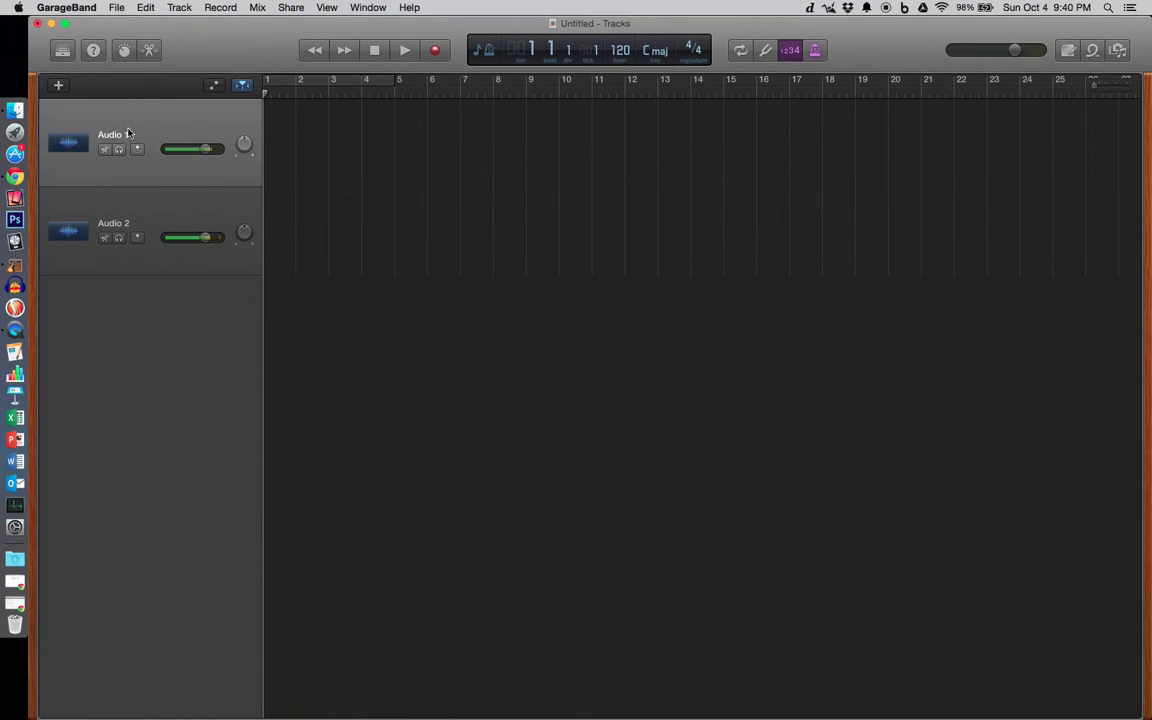
pyautogui.doubleClick(120, 134)
pyautogui.write('Main Sentence')
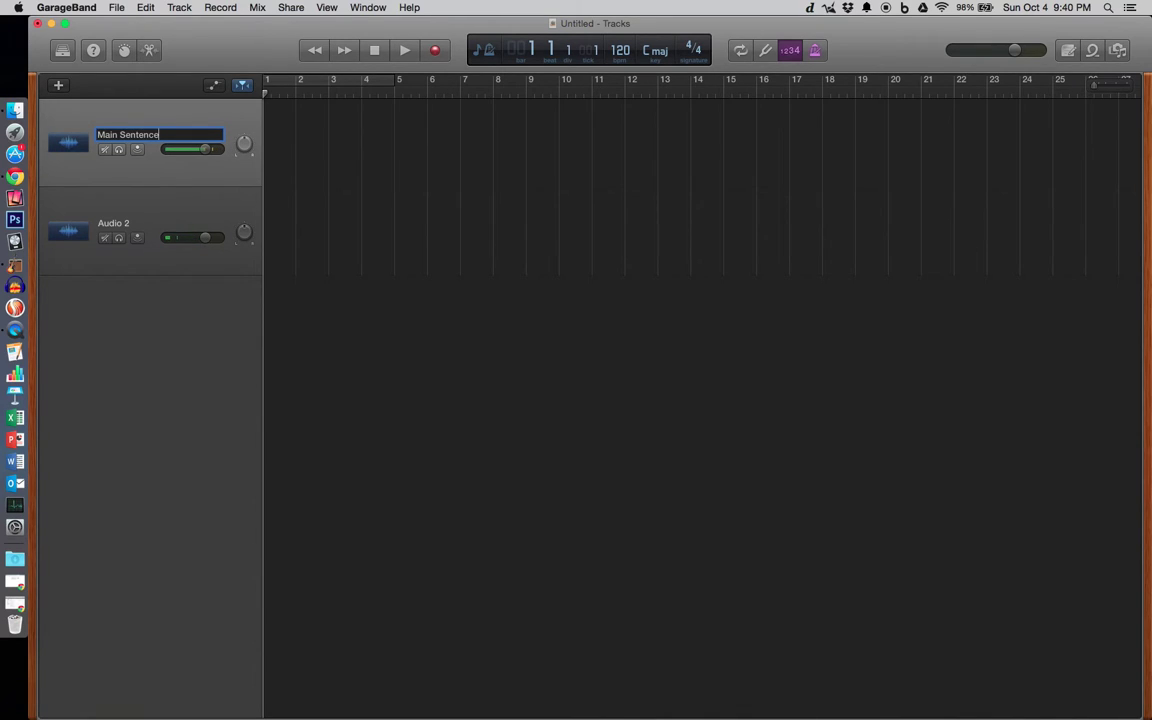
pyautogui.press('Return')
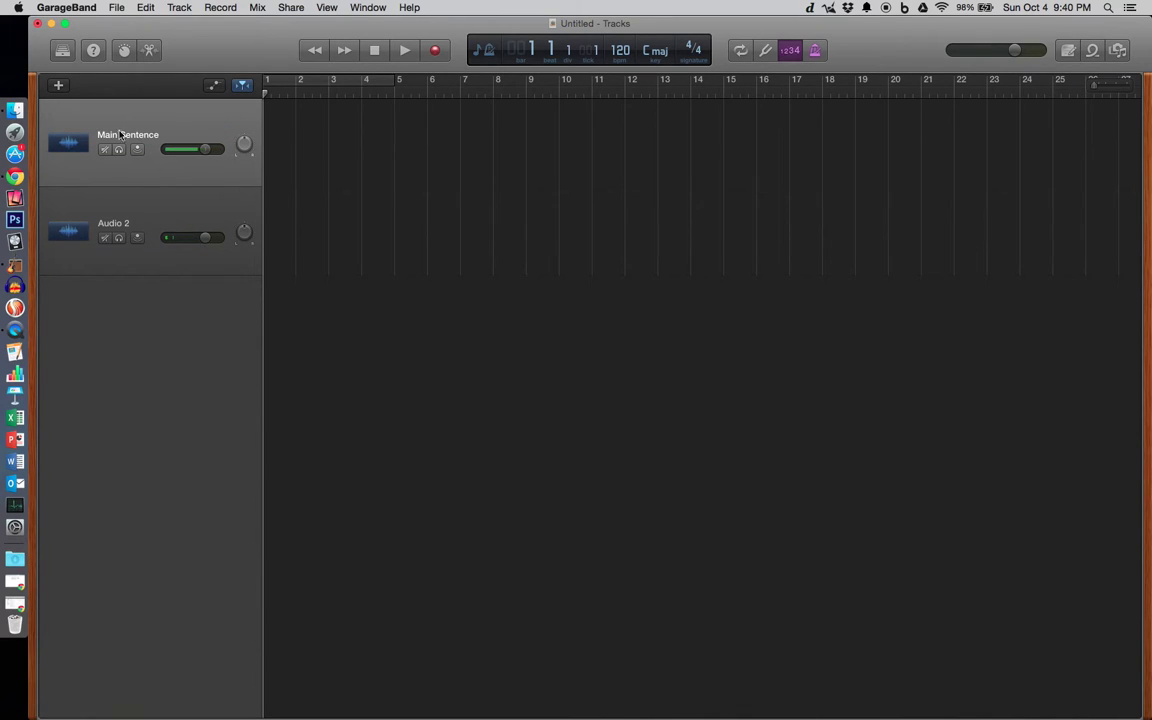
# Step: Add four extra audio tracks to the project below the existing two
pyautogui.click(120, 221)
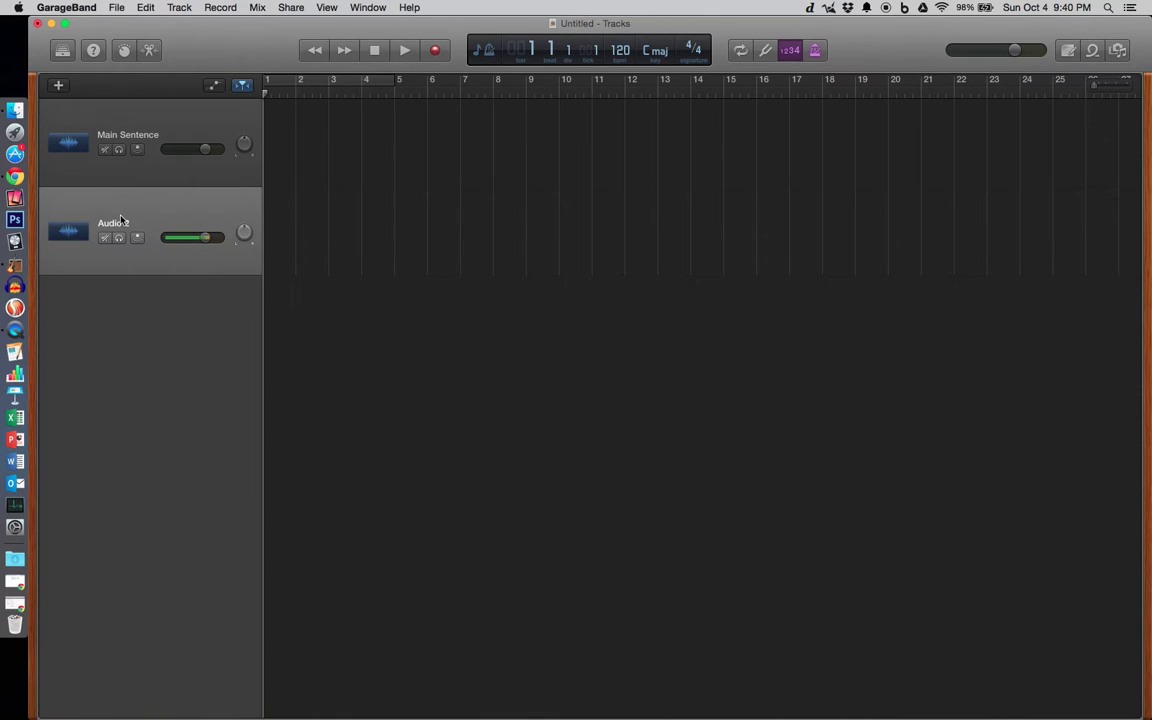
pyautogui.press('alt+super+a')
pyautogui.press('alt+super+a')
pyautogui.press('alt+super+a')
pyautogui.press('alt+super+a')
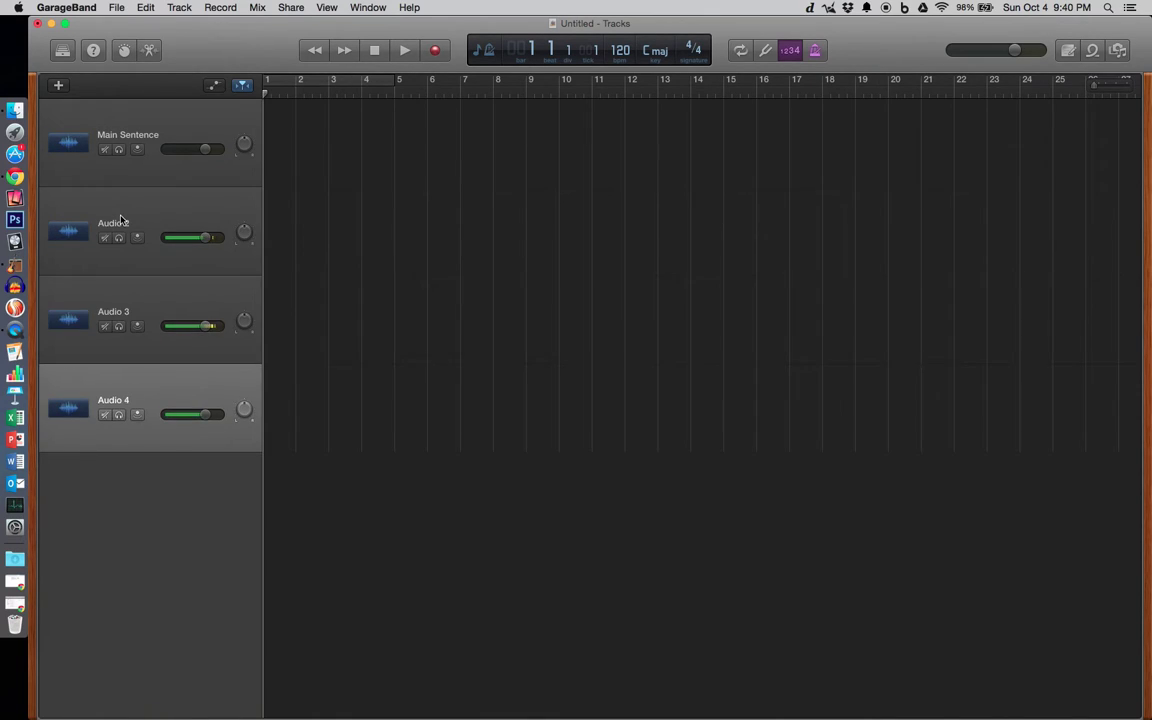
# Step: Delete the surplus audio tracks so that only Main Sentence and one other track remain
pyautogui.click(122, 222)
pyautogui.press('super+BackSpace')
pyautogui.press('super+BackSpace')
pyautogui.press('super+BackSpace')
pyautogui.press('super+BackSpace')
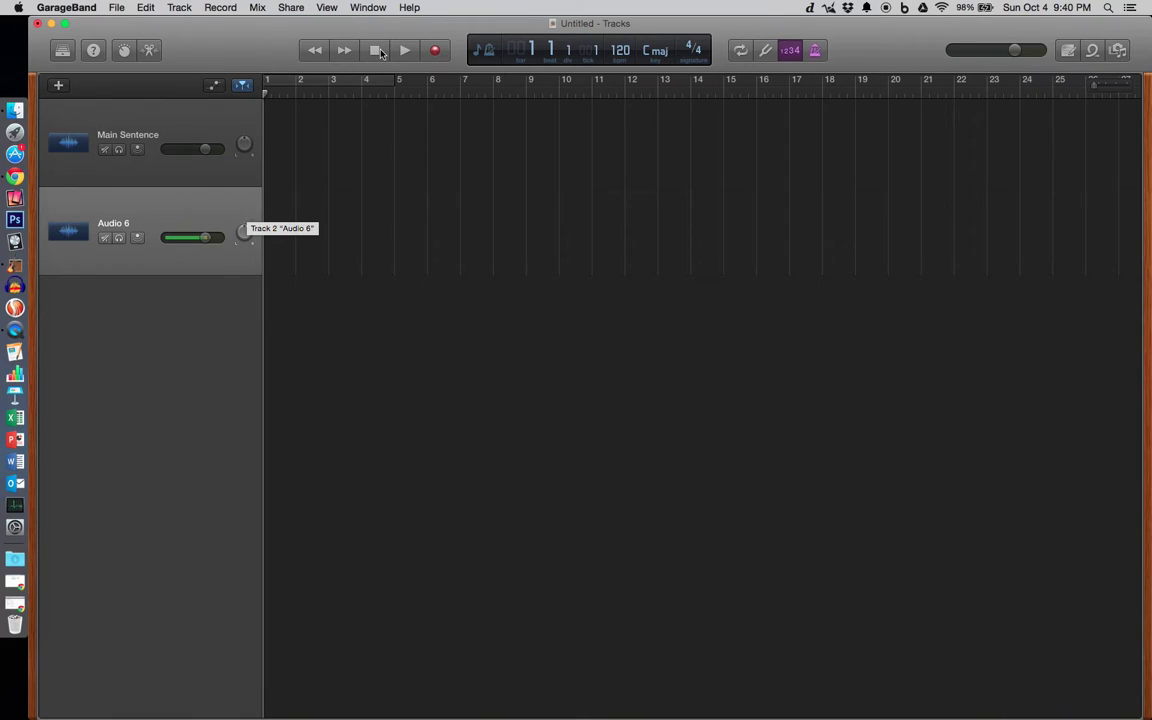
# Step: Move the project window aside, view sample audio clip.mp3 in the Google Drive folder, and return to GarageBand
pyautogui.moveTo(363, 25); pyautogui.dragTo(330, 61)
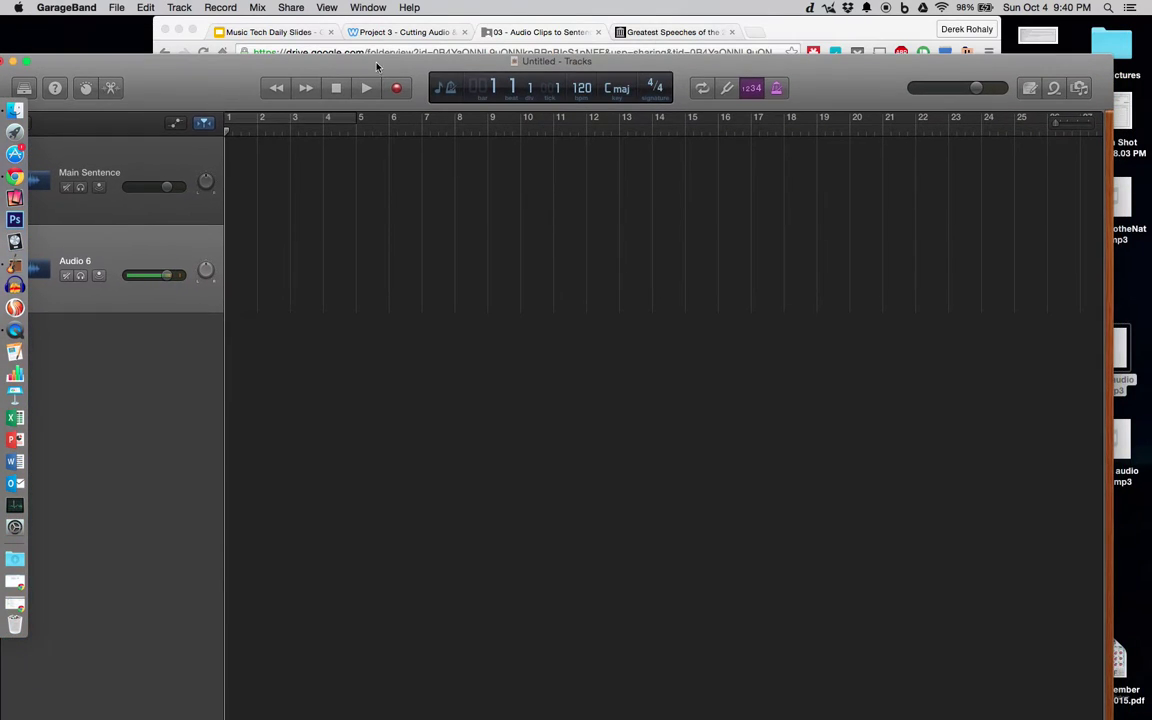
pyautogui.click(505, 32)
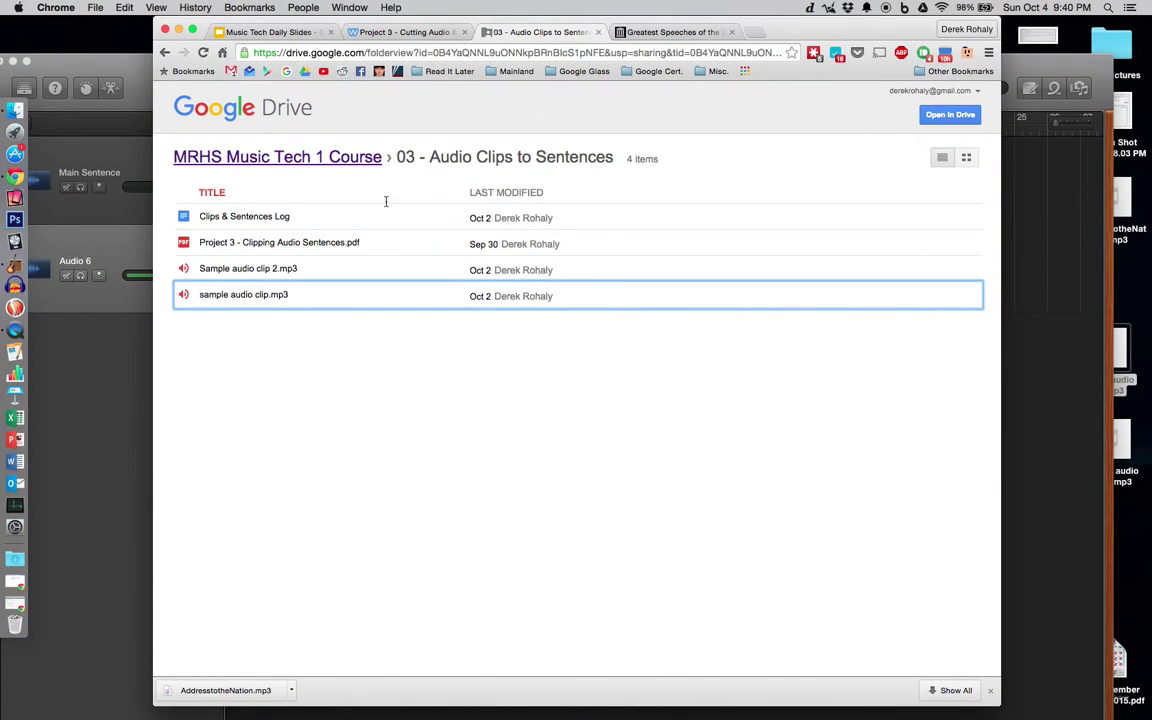
pyautogui.click(255, 300)
pyautogui.click(133, 62)
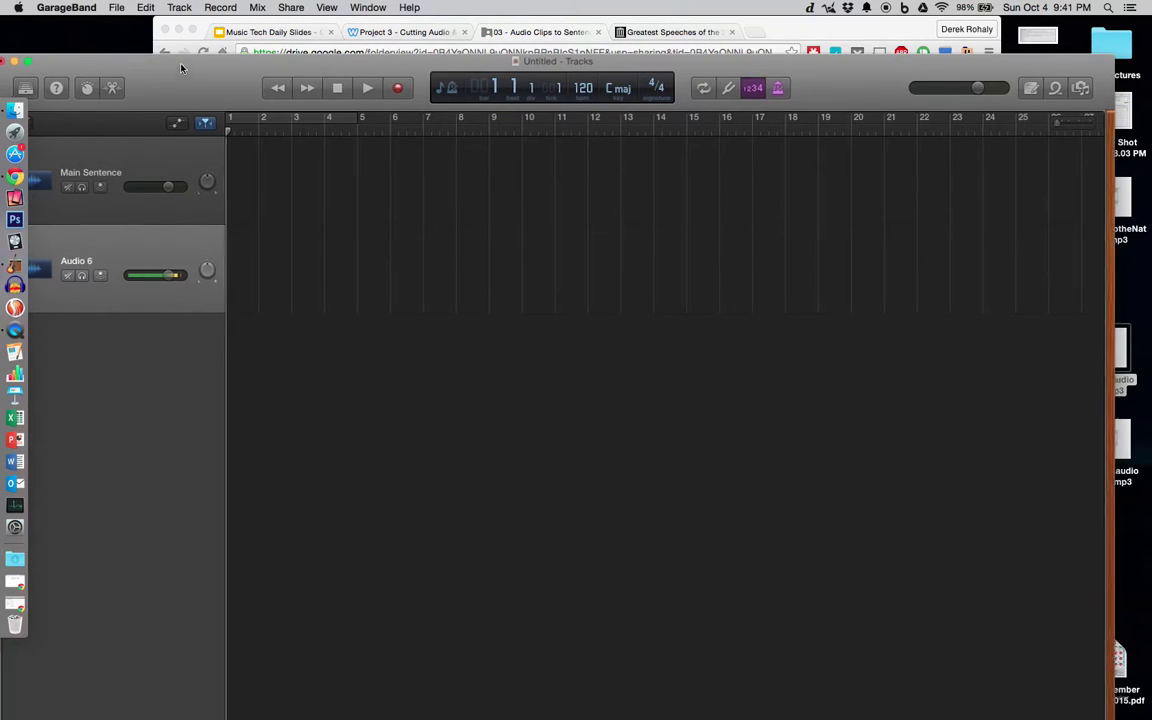
# Step: Import sample audio clip.mp3 from the desktop onto the second track and align its start with bar 1
pyautogui.doubleClick(162, 57)
pyautogui.press('F11')
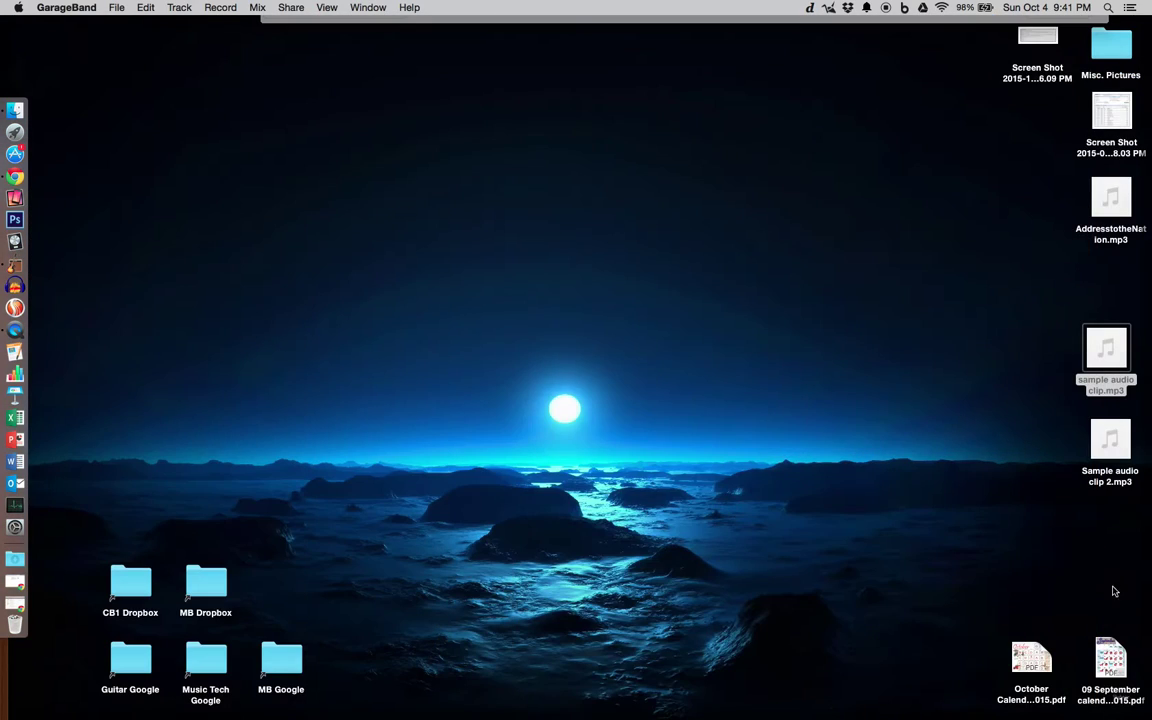
pyautogui.moveTo(1106, 350); pyautogui.dragTo(283, 252)
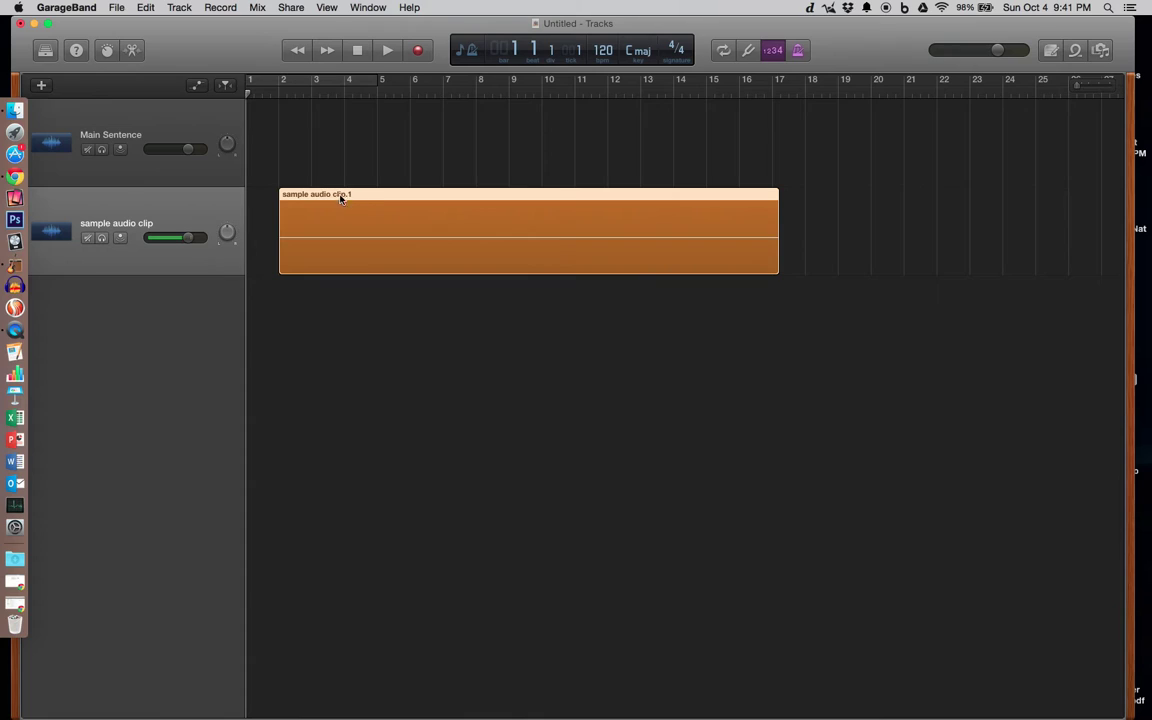
pyautogui.moveTo(340, 195); pyautogui.dragTo(300, 198)
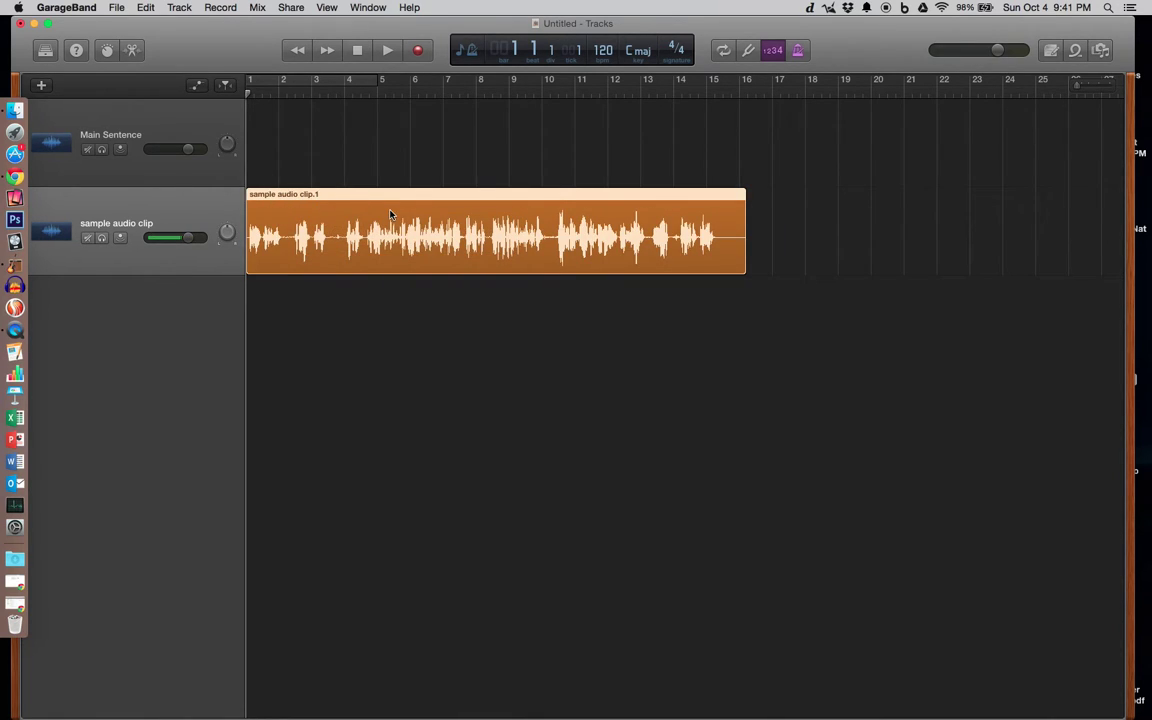
# Step: Play the beginning of the sample audio clip and open the region in an enlarged audio editor
pyautogui.press('space')
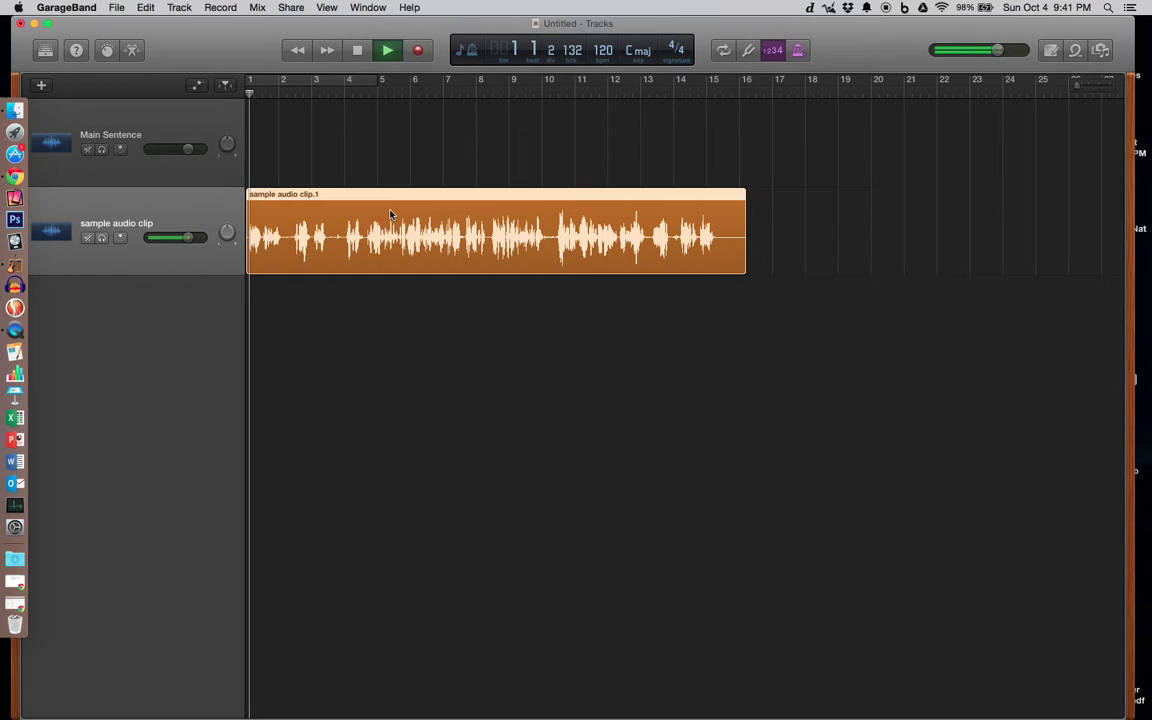
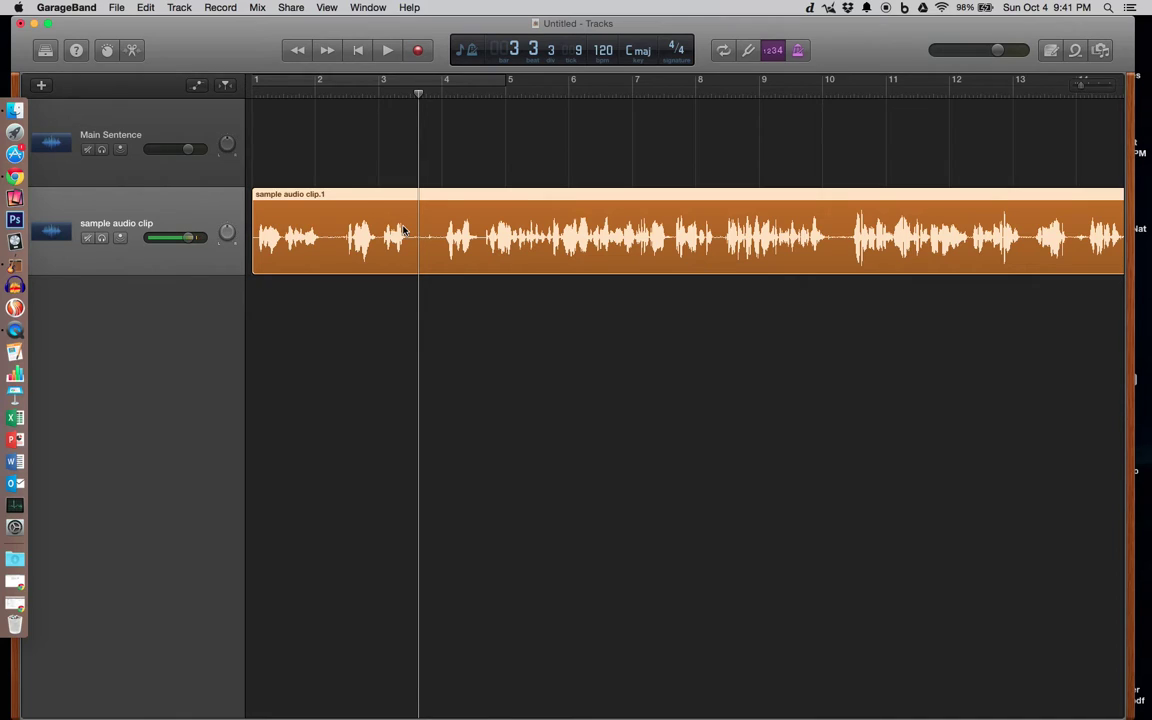
pyautogui.doubleClick(403, 231)
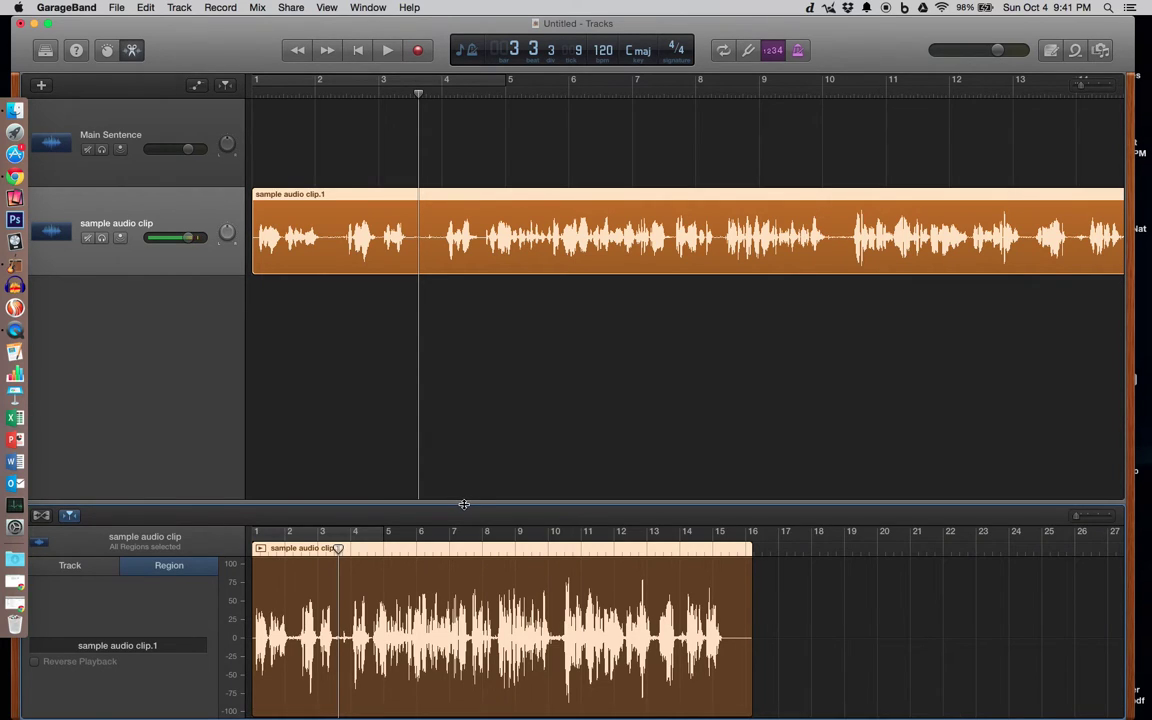
pyautogui.moveTo(663, 499); pyautogui.dragTo(661, 338)
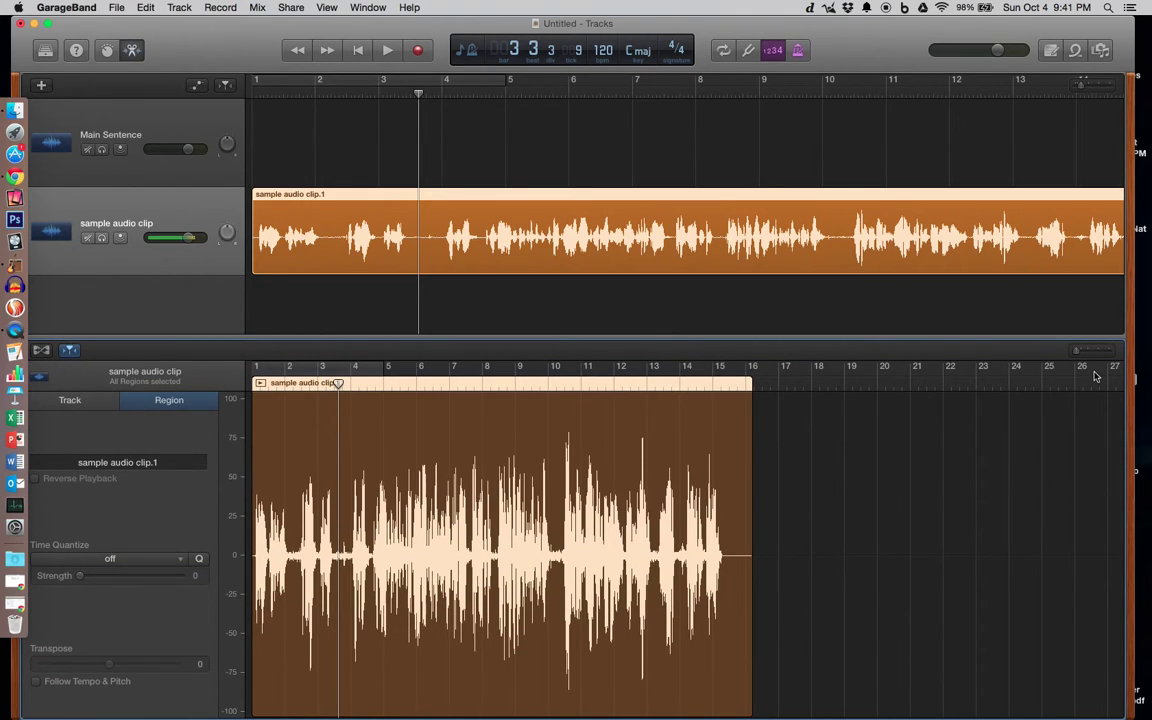
pyautogui.moveTo(1080, 356); pyautogui.dragTo(1090, 355)
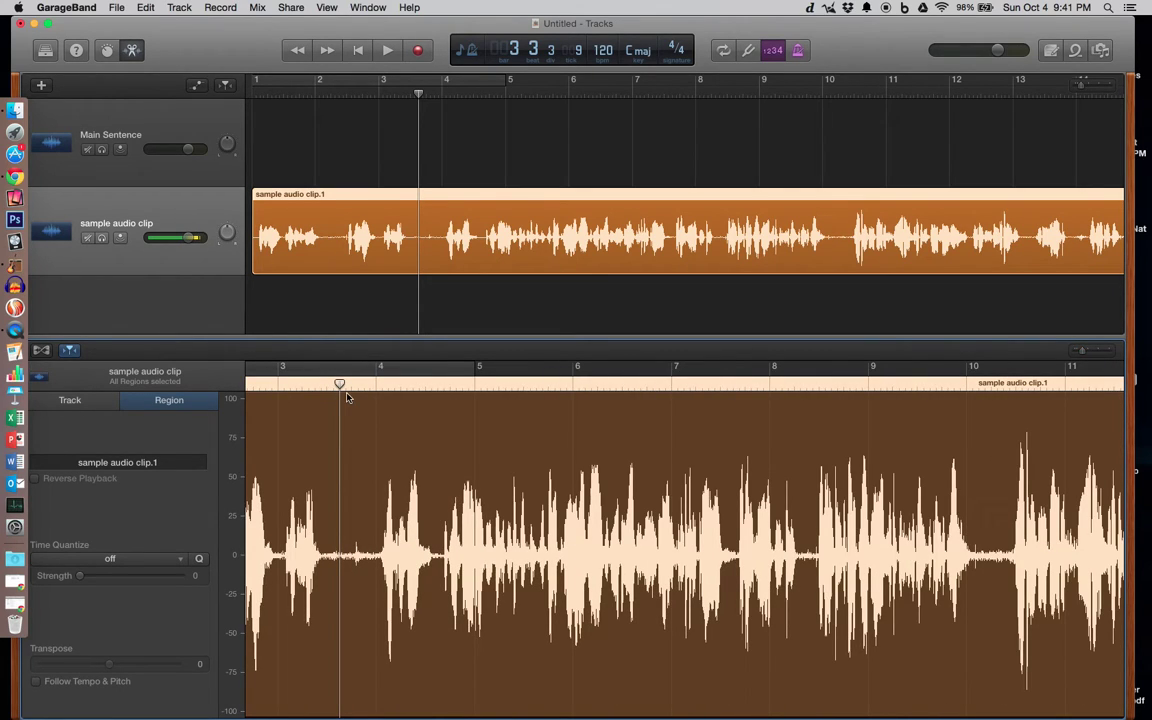
# Step: Move the playhead to just before the word at bar 3 and play that passage
pyautogui.moveTo(340, 384)
pyautogui.mouseDown()
pyautogui.moveTo(393, 384)
pyautogui.moveTo(309, 384)
pyautogui.moveTo(326, 381)
pyautogui.mouseUp()
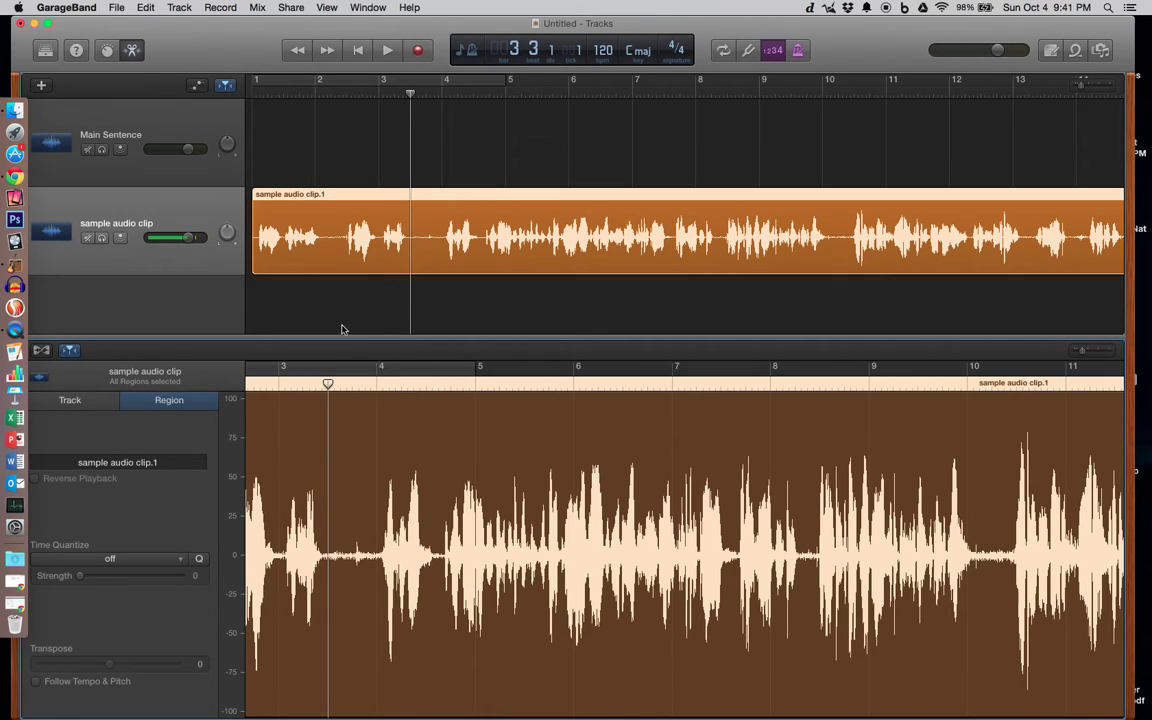
pyautogui.hscroll(-5, 326, 380)
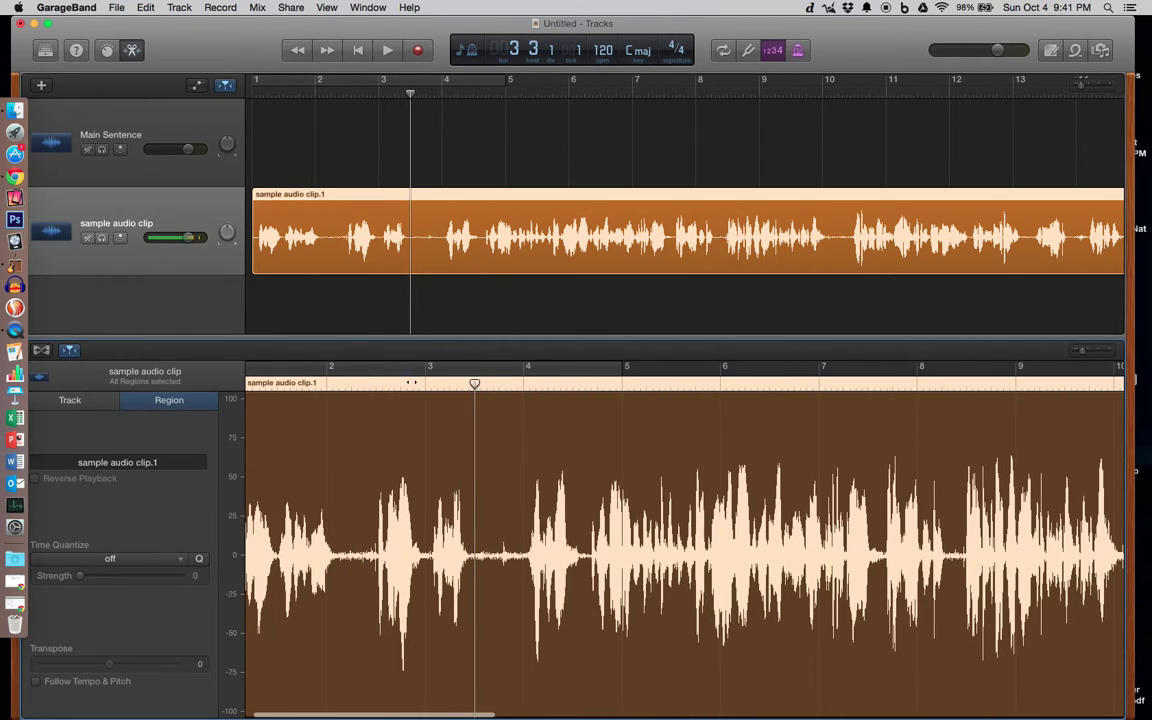
pyautogui.click(416, 385)
pyautogui.press('space')
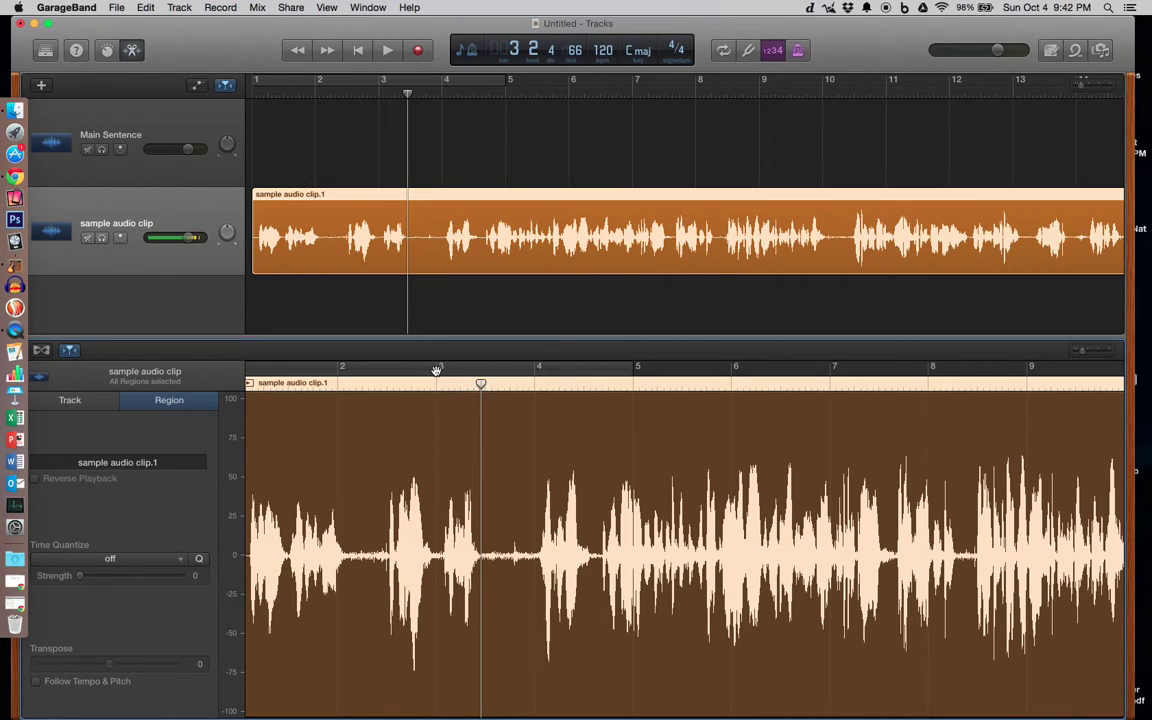
# Step: Turn on cycling, narrow the cycle range around the word from bar 3 to 3.3, and play the loop
pyautogui.click(426, 370)
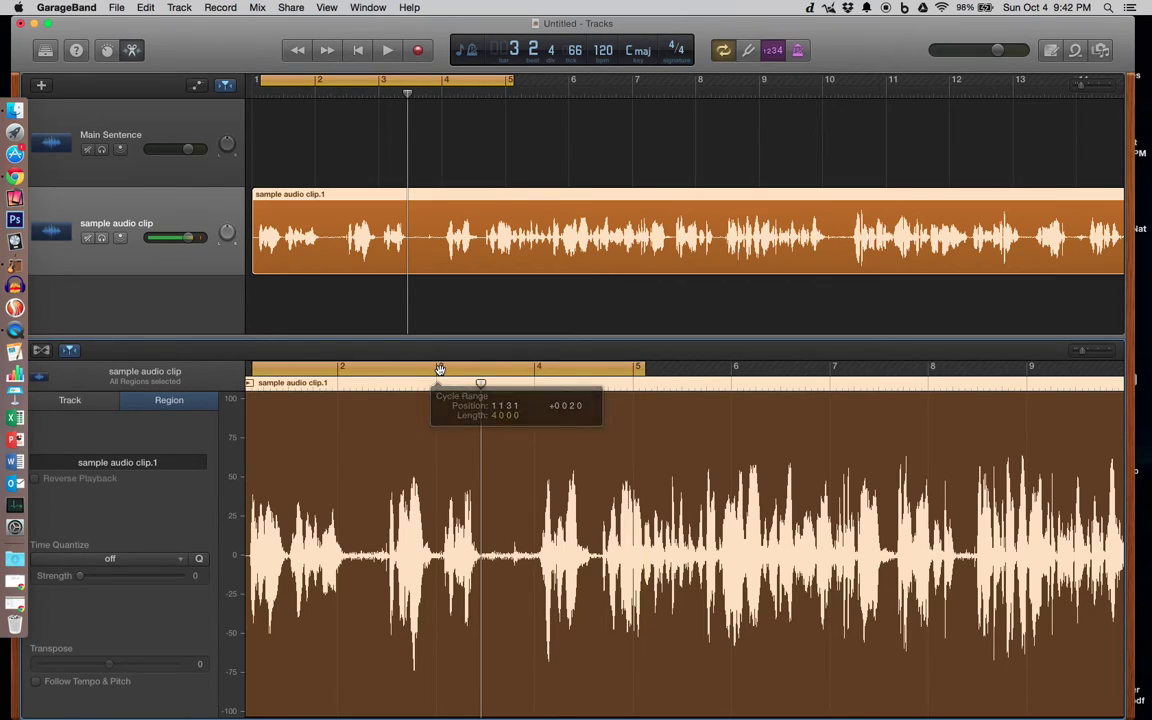
pyautogui.moveTo(645, 369); pyautogui.dragTo(504, 370)
pyautogui.moveTo(251, 370); pyautogui.dragTo(441, 370)
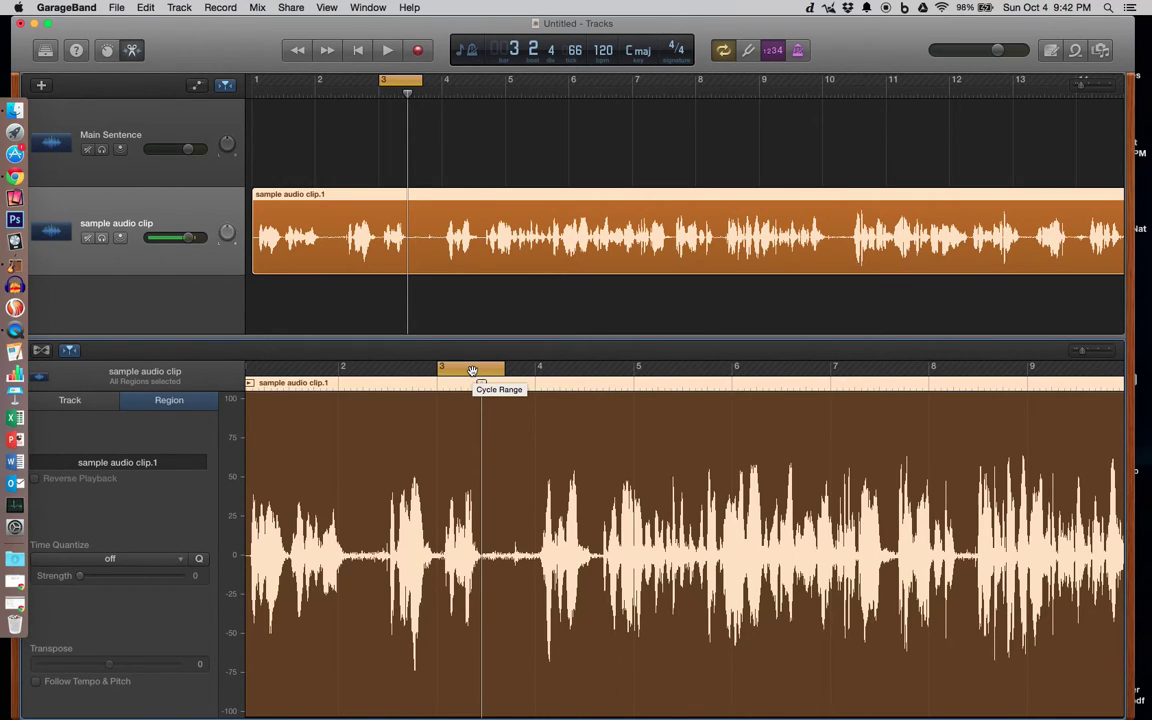
pyautogui.press('space')
pyautogui.hscroll(-2, 480, 500)
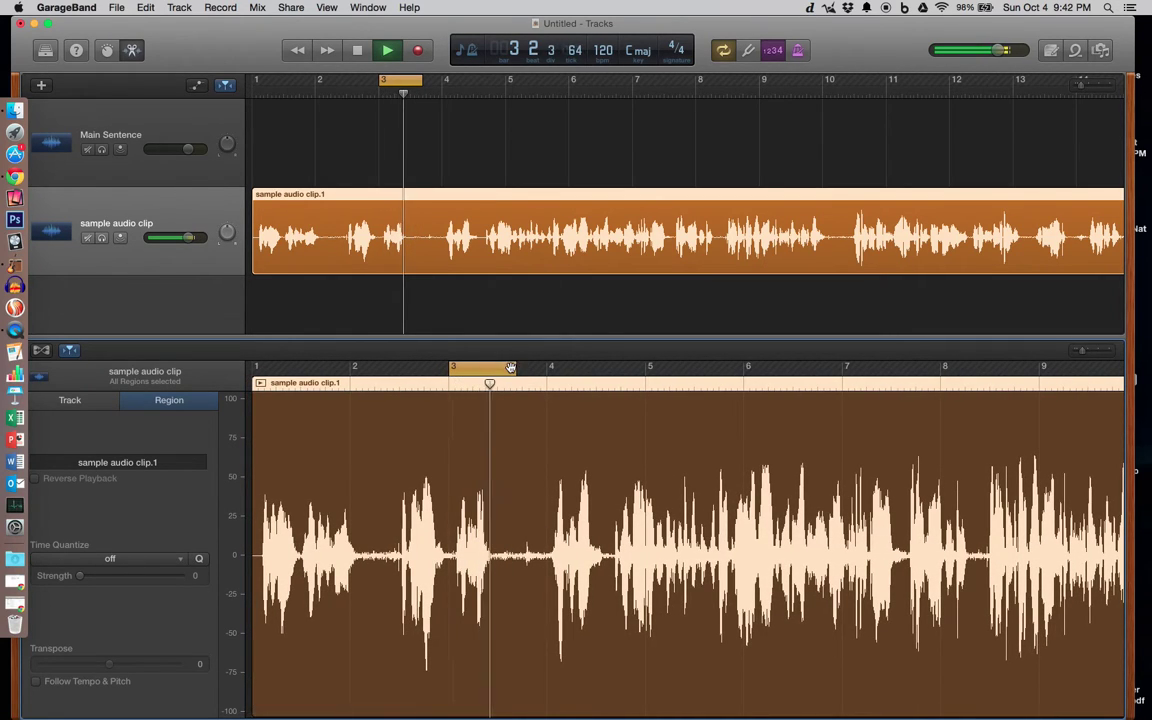
pyautogui.press('space')
pyautogui.moveTo(514, 370)
pyautogui.mouseDown()
pyautogui.moveTo(457, 370)
pyautogui.moveTo(497, 370)
pyautogui.mouseUp()
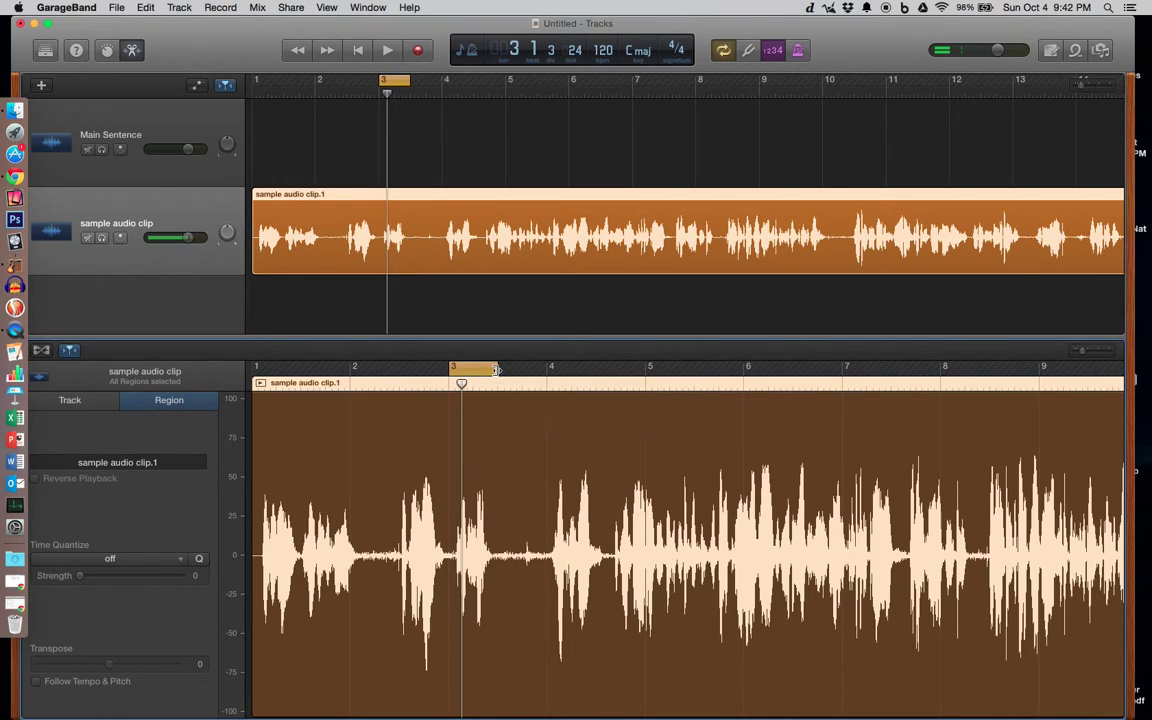
pyautogui.press('space')
pyautogui.press('space')
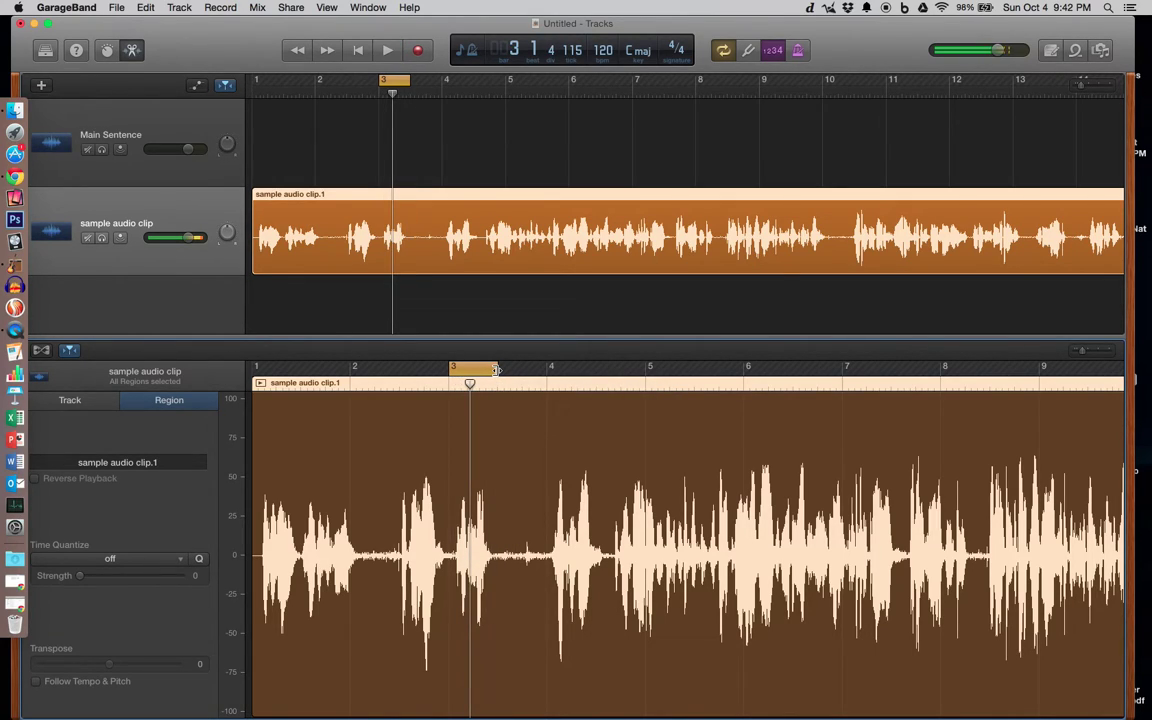
# Step: Place the playhead at the start of bar 3, just before the word, and replay the cycled passage
pyautogui.moveTo(469, 384); pyautogui.dragTo(485, 384)
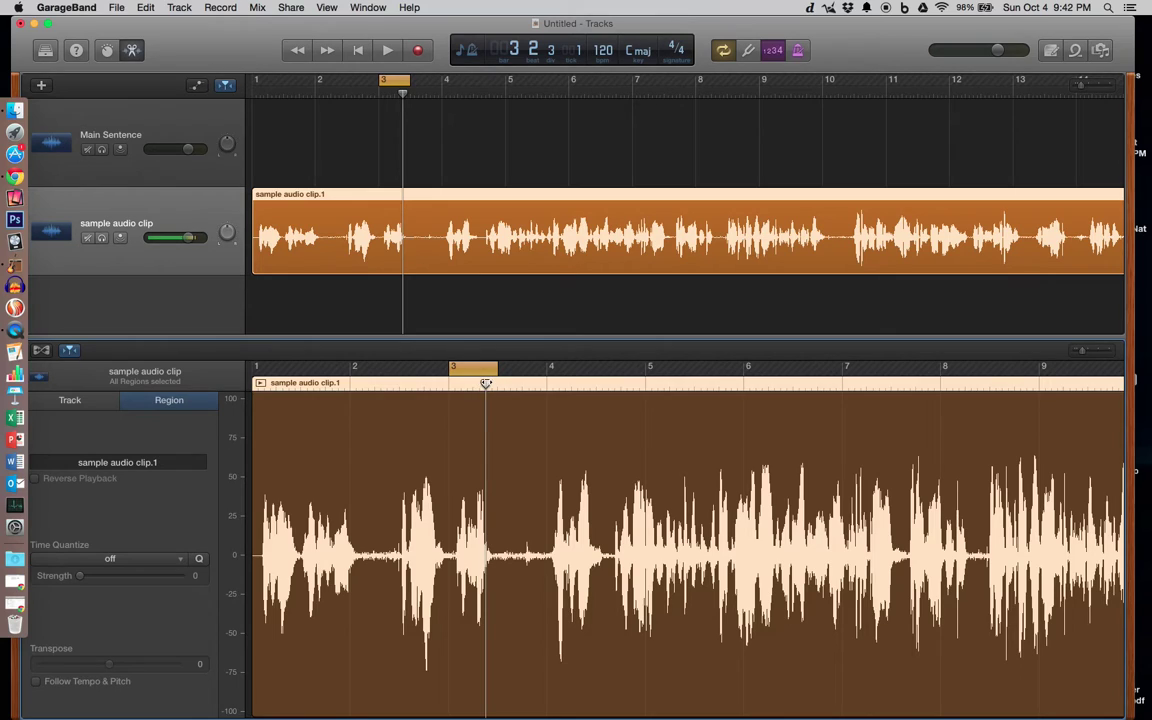
pyautogui.scroll(5, 486, 381)
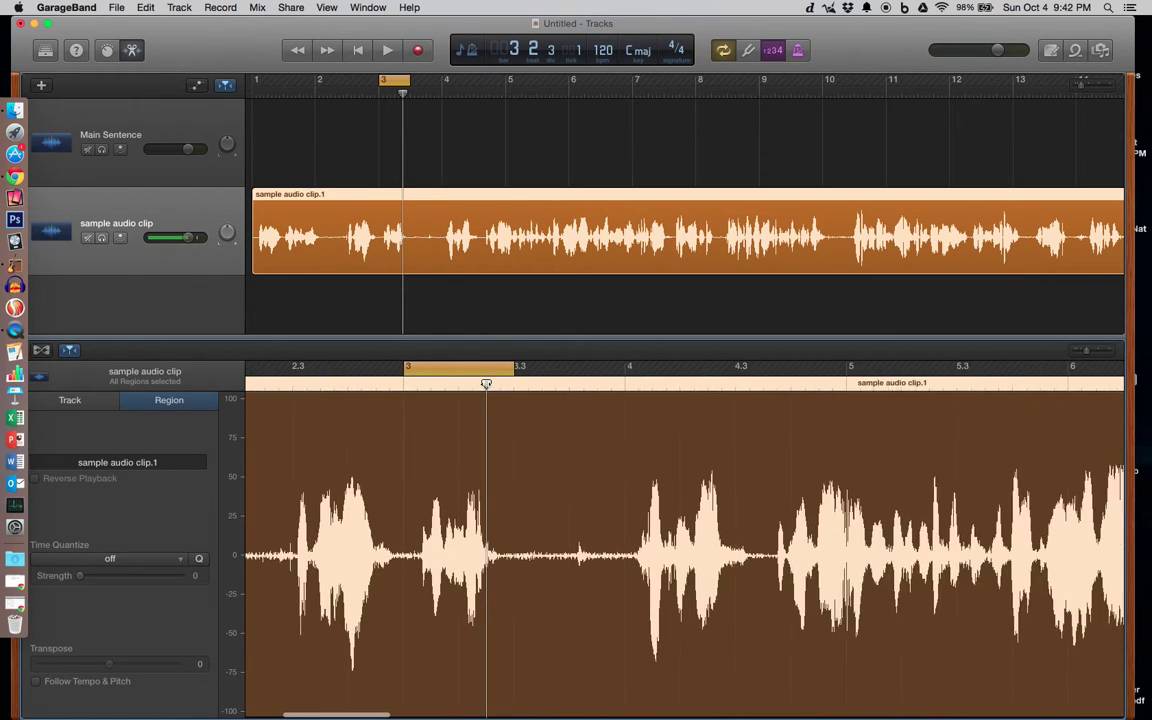
pyautogui.moveTo(486, 381); pyautogui.dragTo(398, 383)
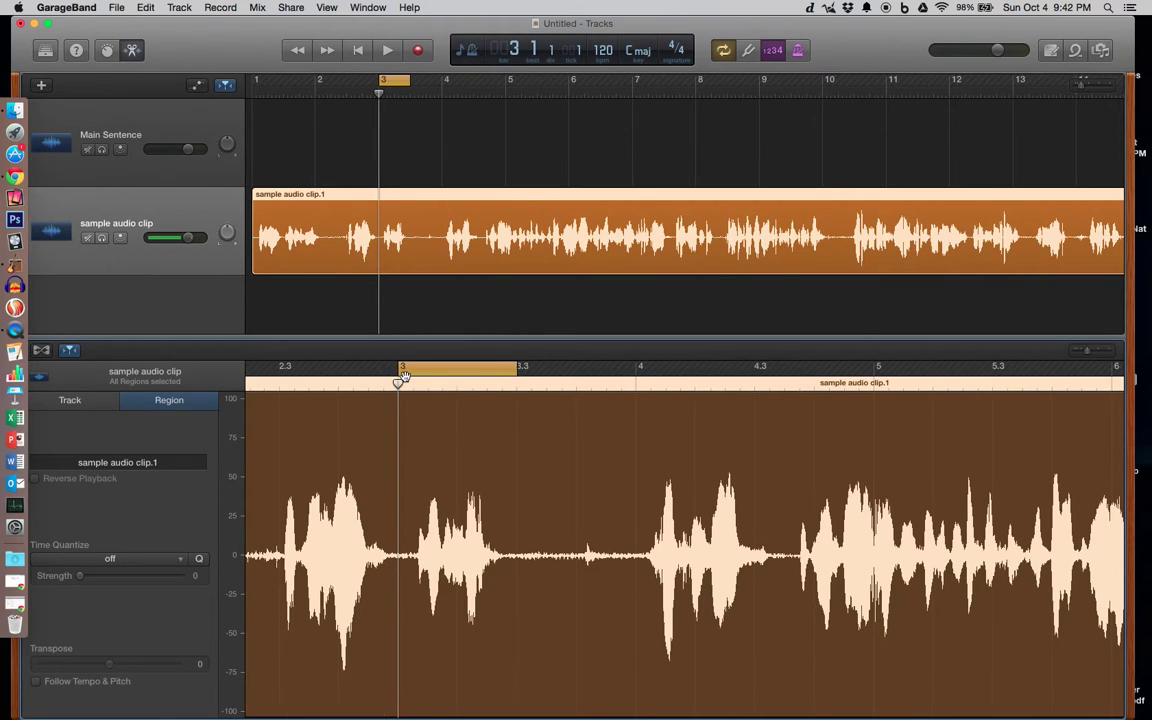
pyautogui.press('space')
pyautogui.press('space')
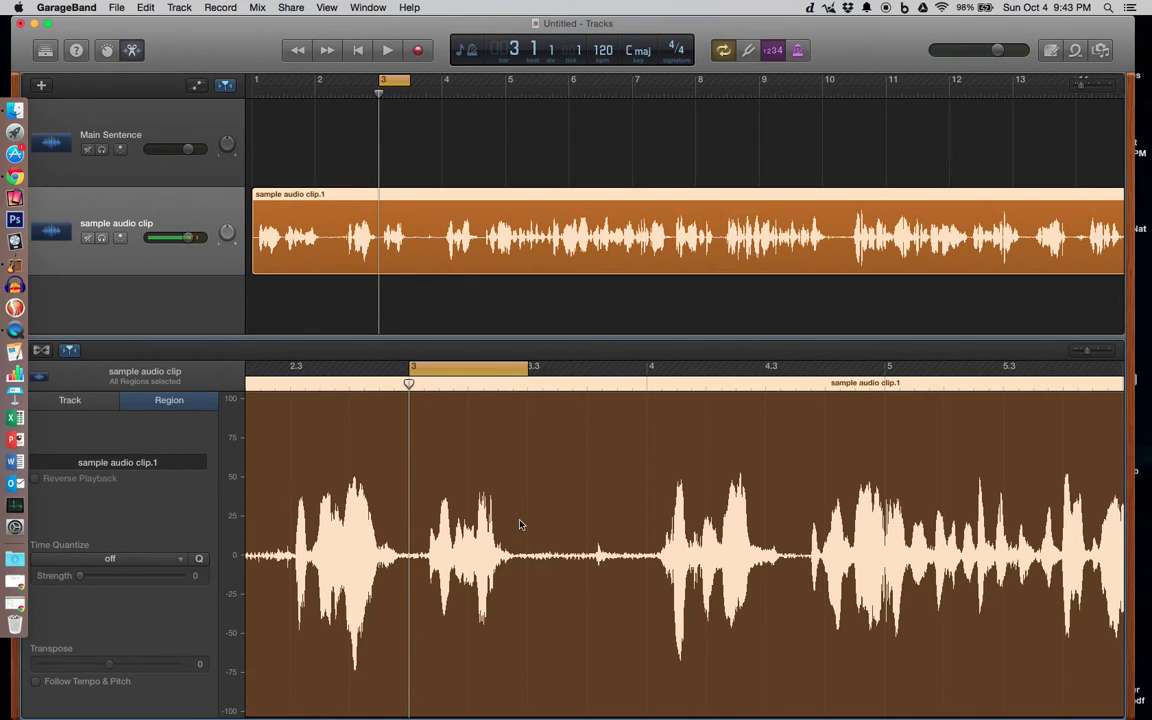
# Step: Split the sample audio clip region at bar 3 and again just before 3.3 to isolate the word
pyautogui.click(206, 7)
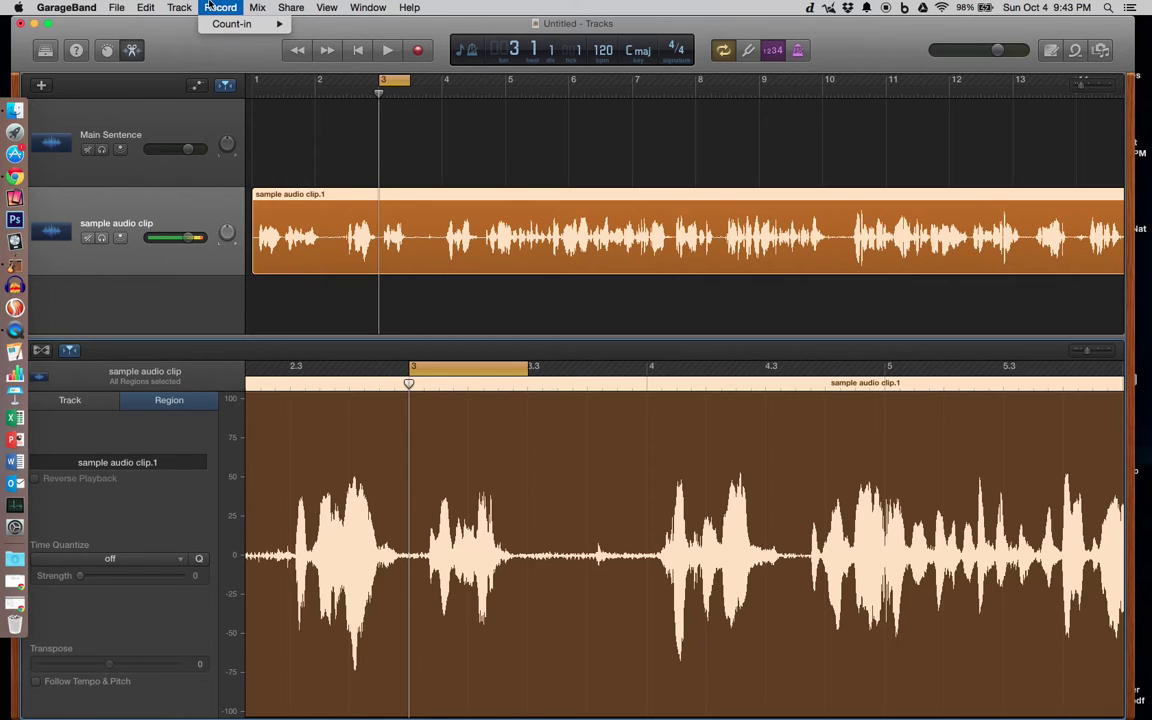
pyautogui.moveTo(180, 6)
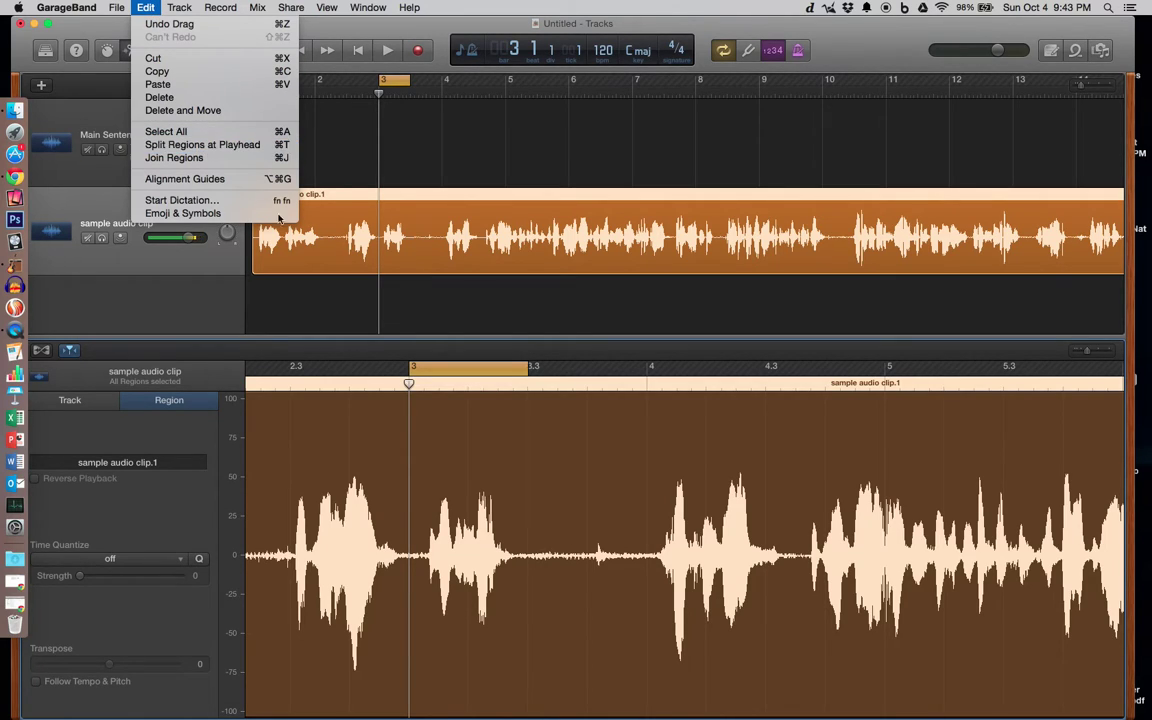
pyautogui.click(403, 357)
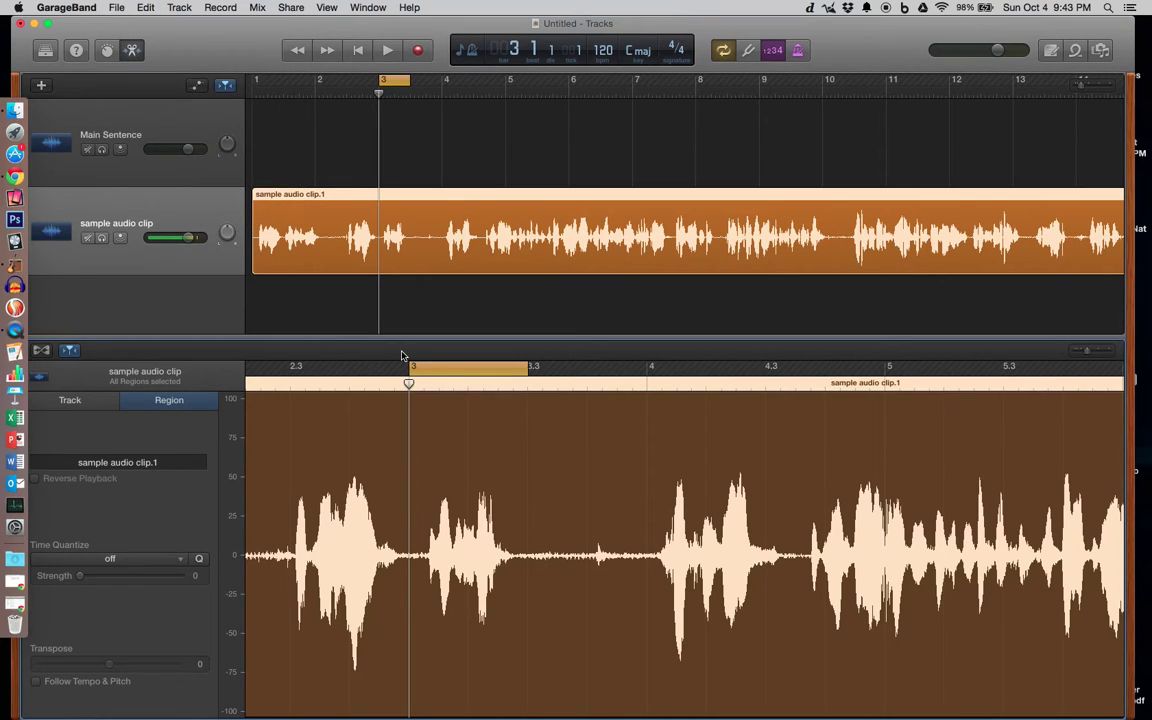
pyautogui.press('super+t')
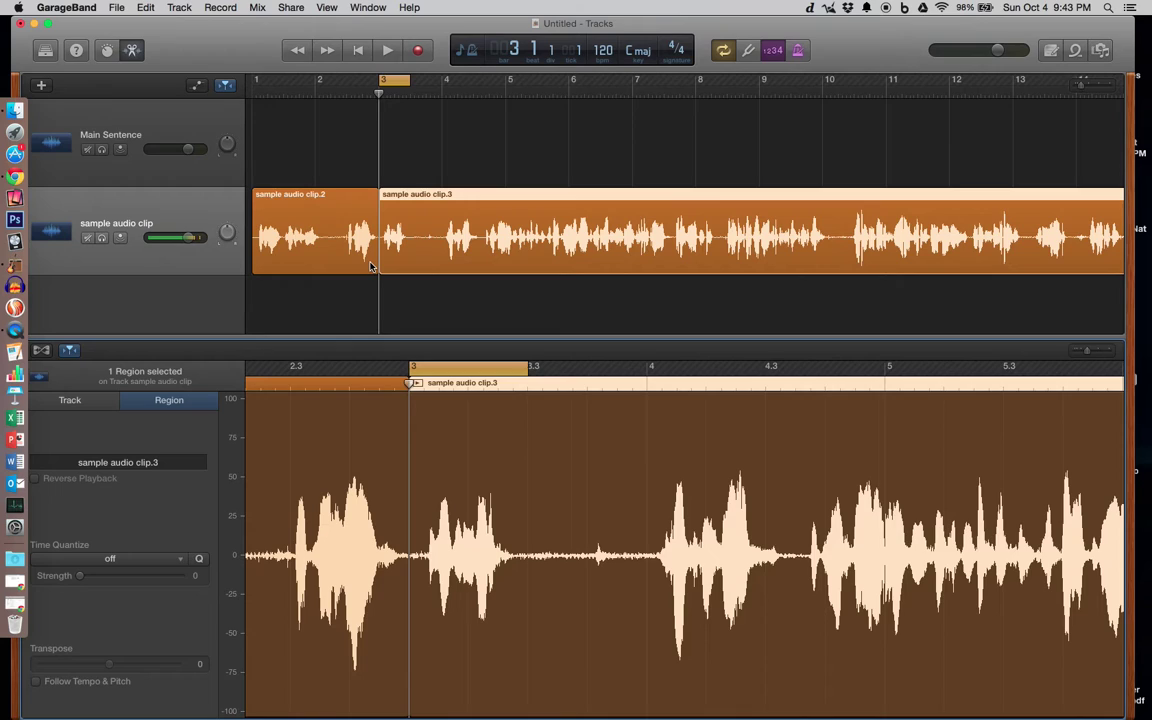
pyautogui.moveTo(410, 383); pyautogui.dragTo(523, 383)
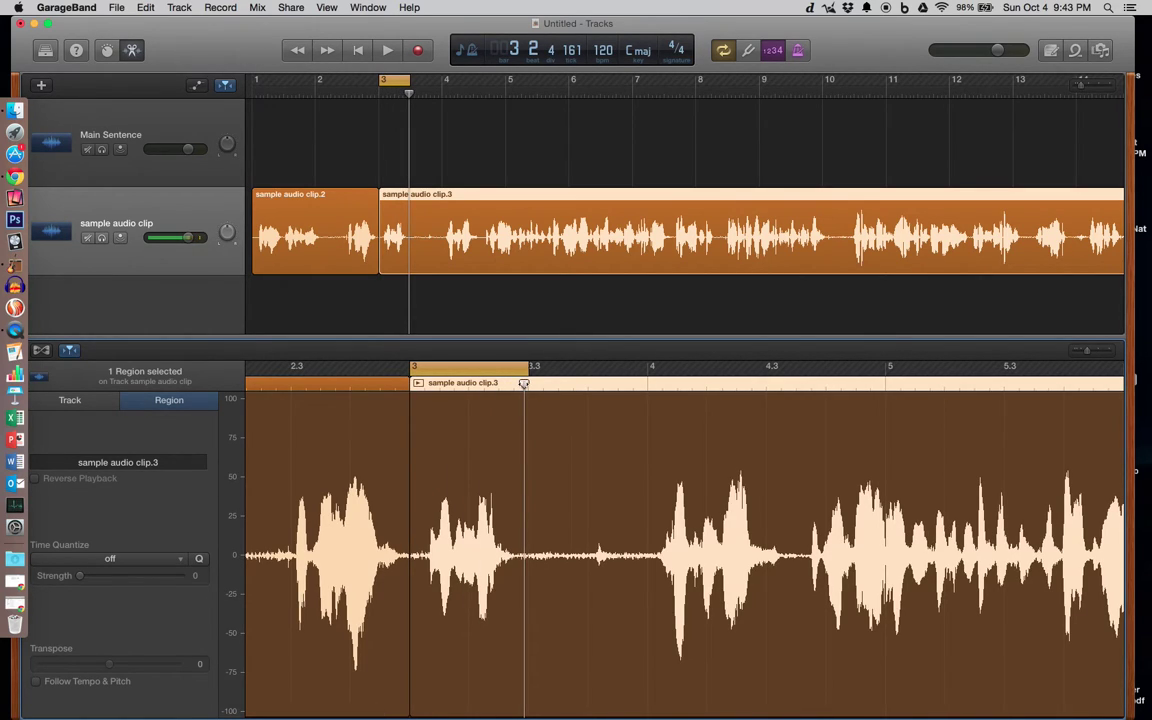
pyautogui.press('super+t')
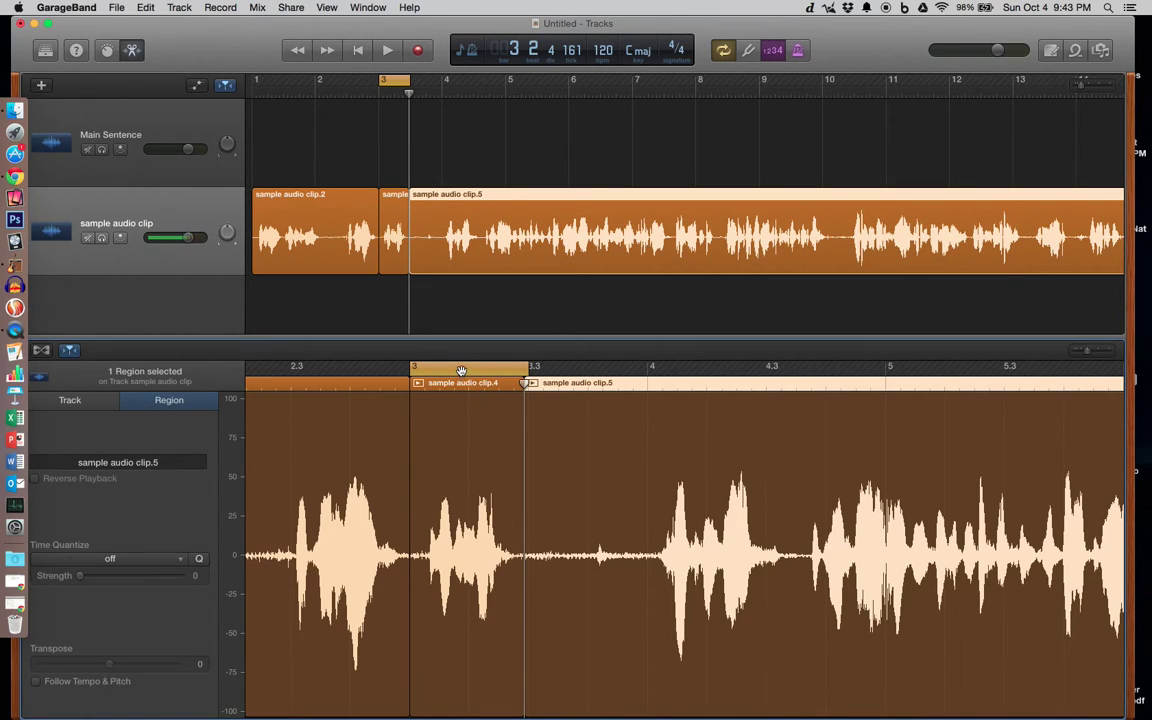
# Step: Turn off cycling and split the opening region of the sample audio clip track just before 2.3 to isolate the word preceding bar 3
pyautogui.click(394, 202)
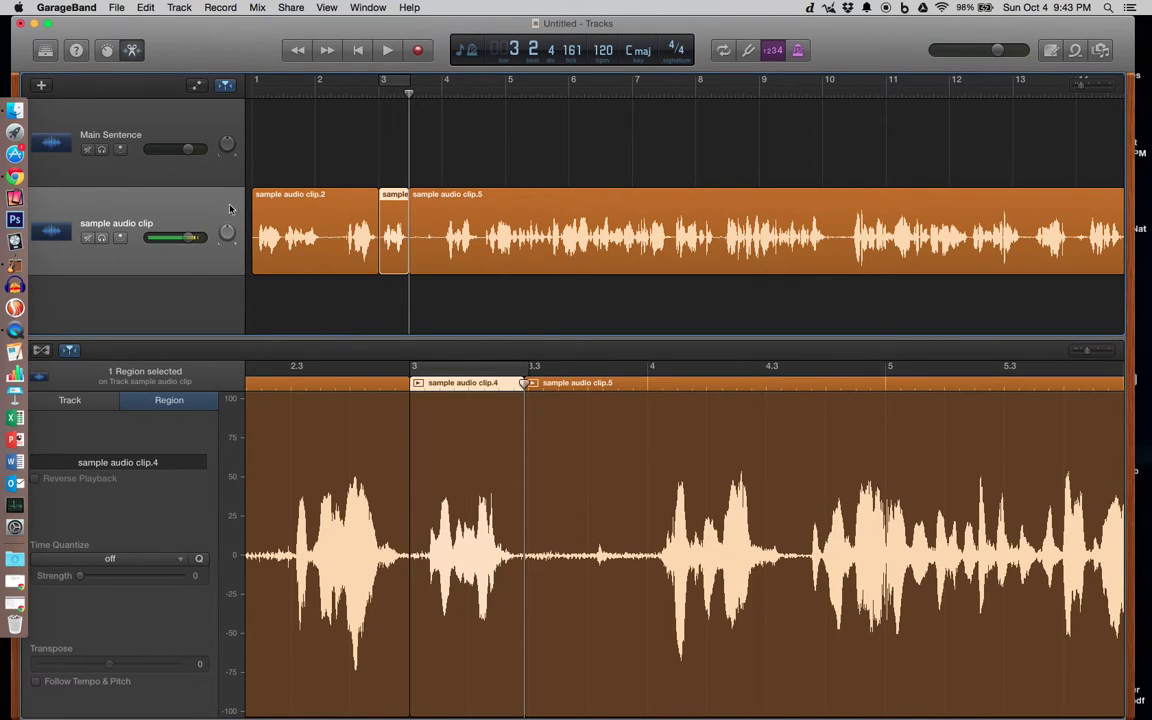
pyautogui.click(209, 174)
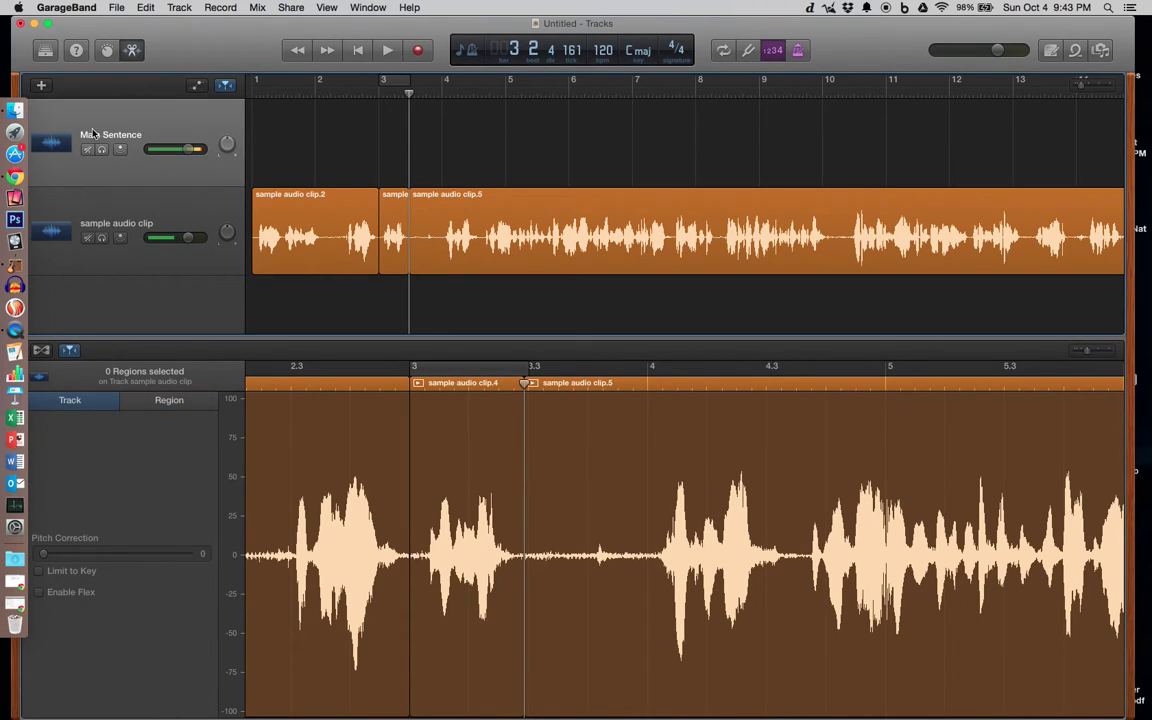
pyautogui.moveTo(435, 382); pyautogui.dragTo(335, 379)
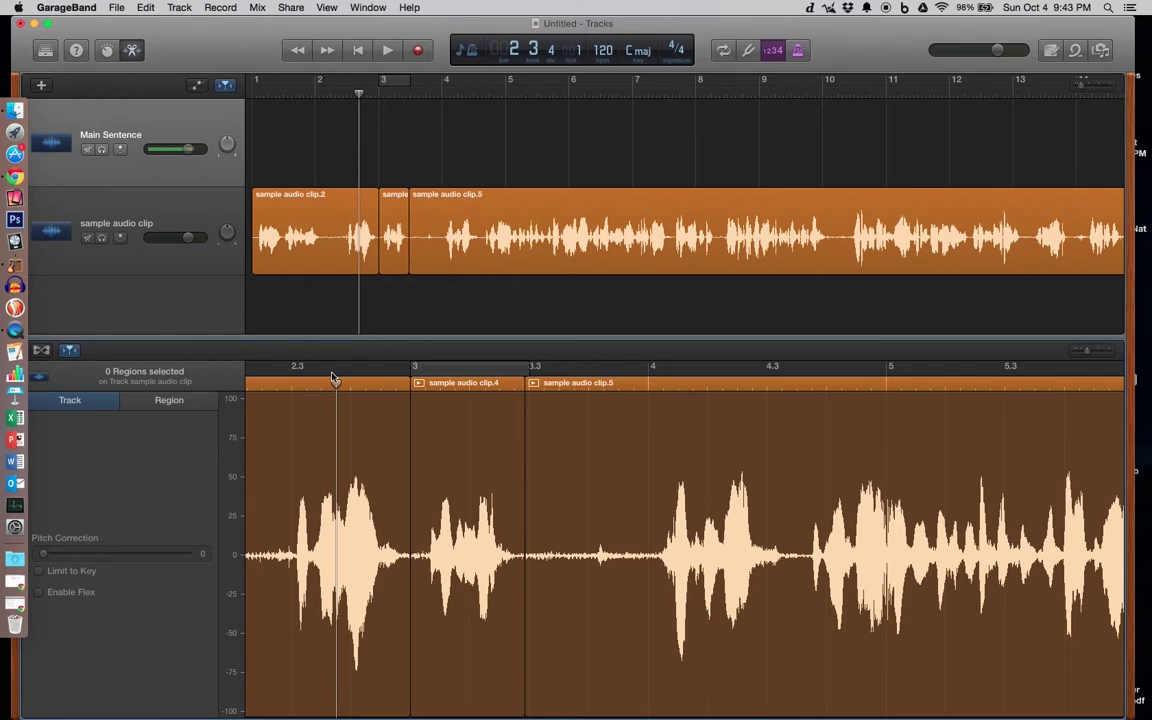
pyautogui.click(186, 207)
pyautogui.click(186, 207)
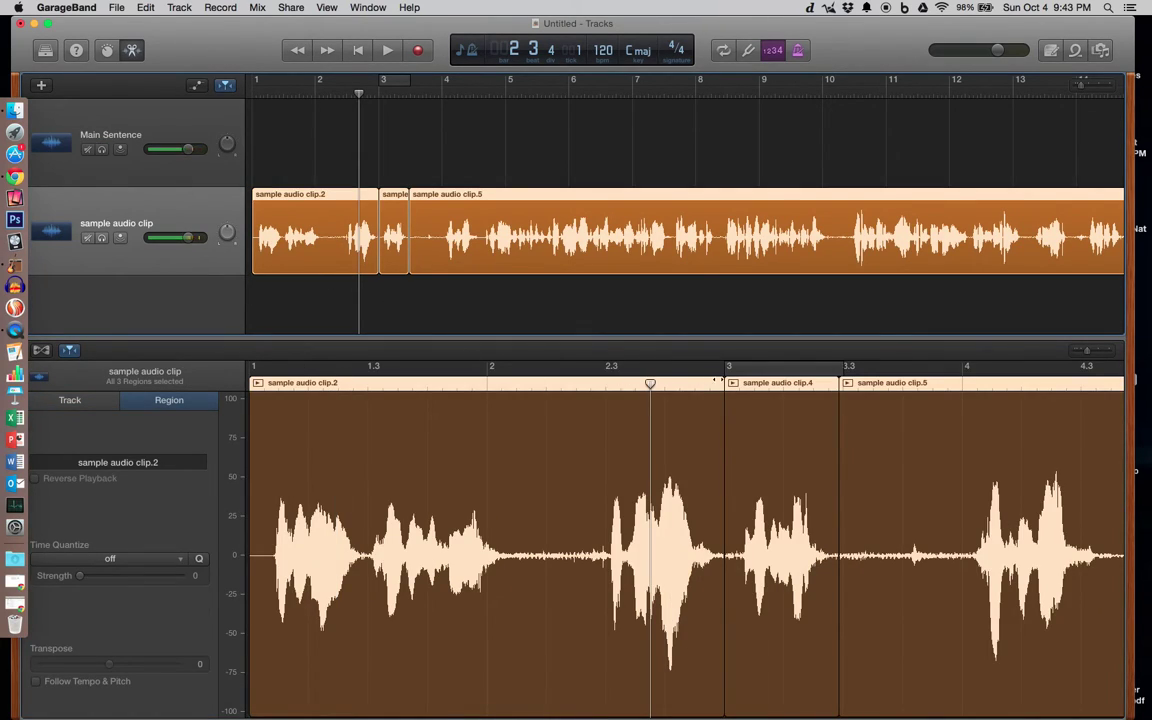
pyautogui.moveTo(650, 384); pyautogui.dragTo(477, 384)
pyautogui.press('super+t')
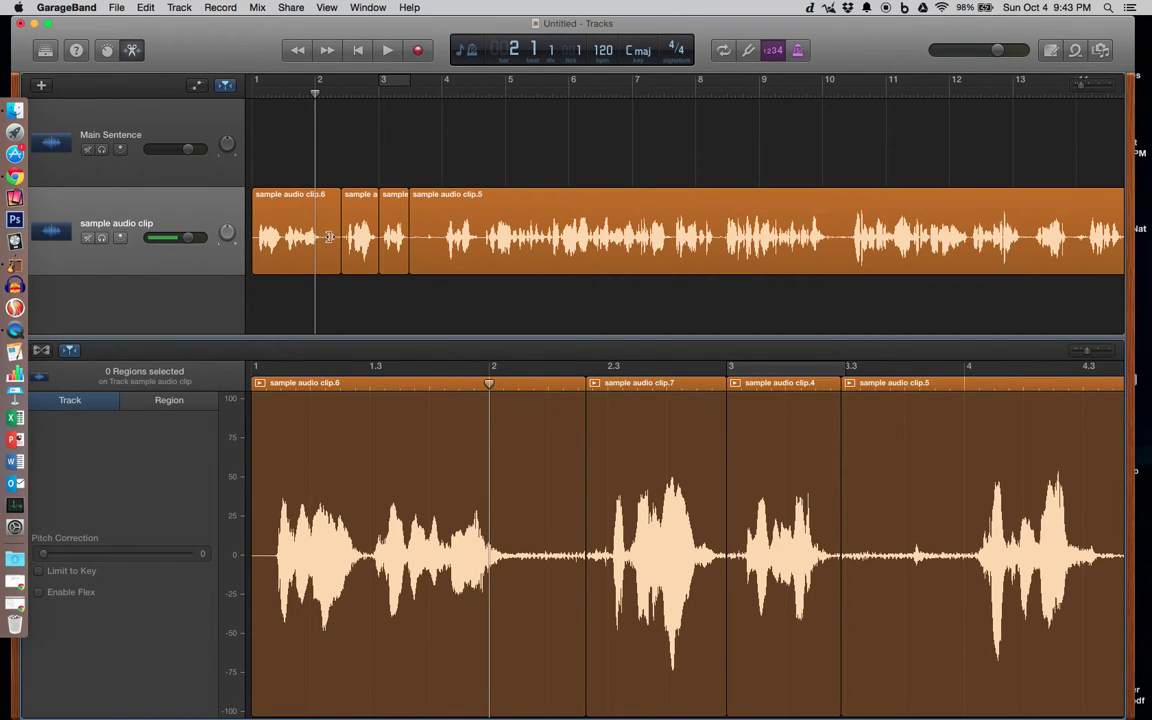
# Step: Play the isolated word at bar 3, move it onto the Main Sentence track just before bar 2, and adjust its end to 2.2
pyautogui.click(358, 195)
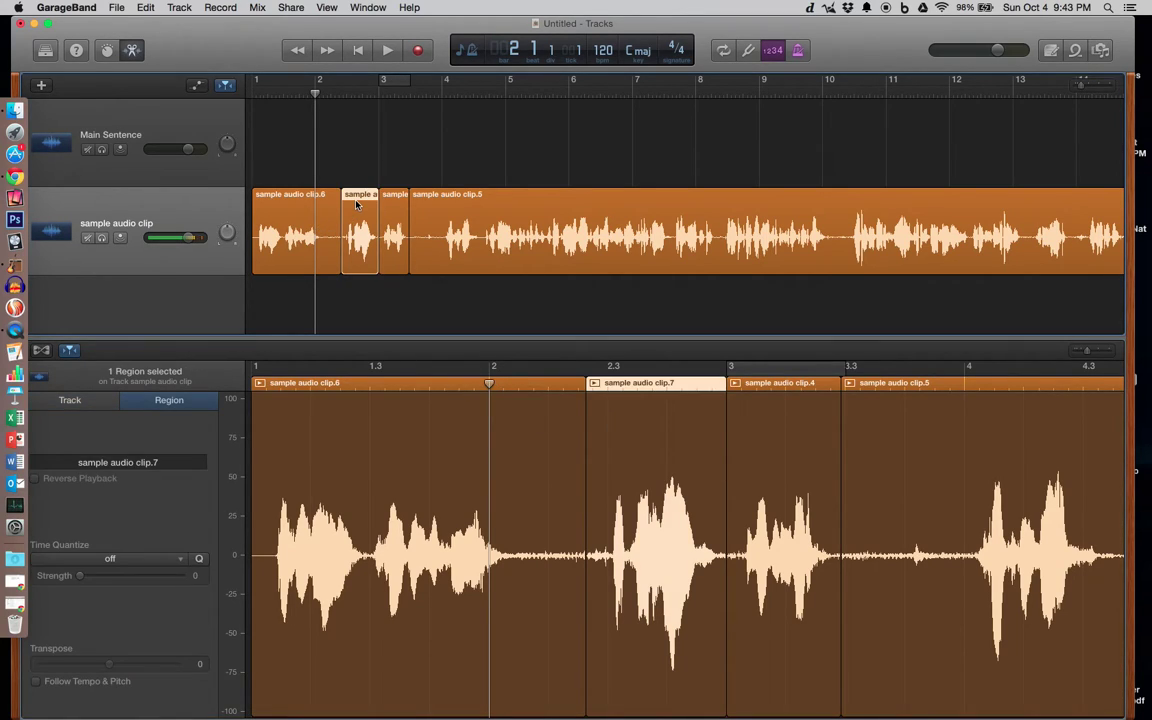
pyautogui.click(396, 198)
pyautogui.press('space')
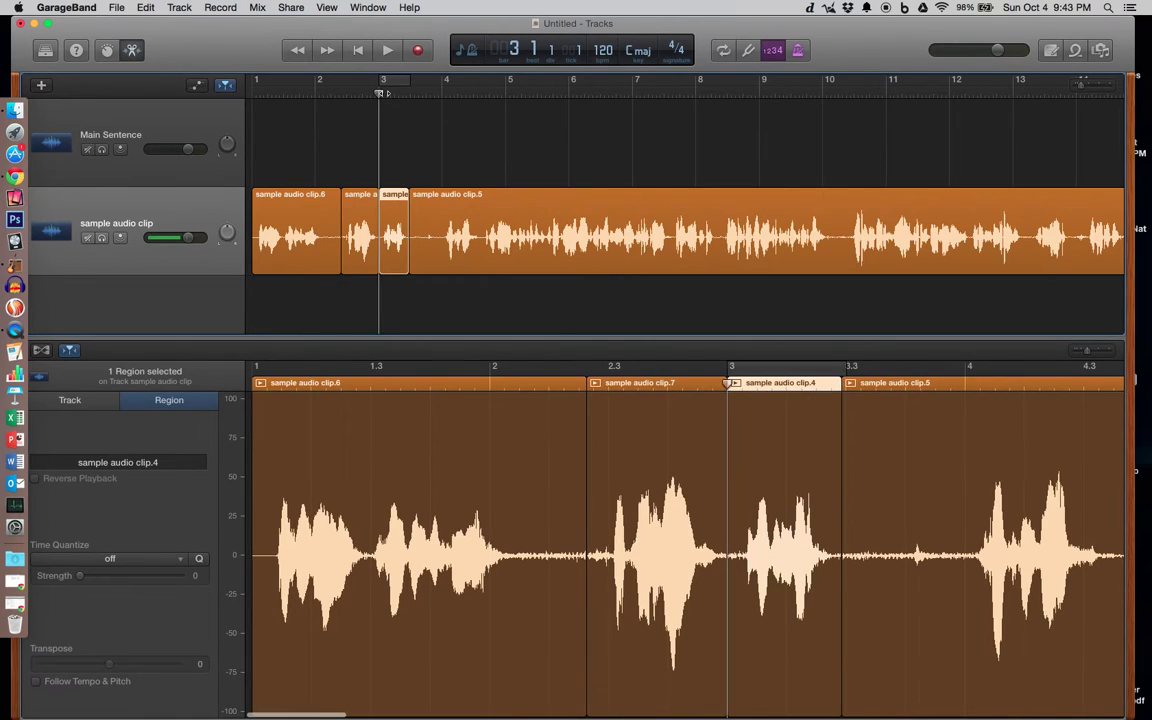
pyautogui.press('space')
pyautogui.moveTo(392, 196); pyautogui.dragTo(311, 131)
pyautogui.click(311, 213)
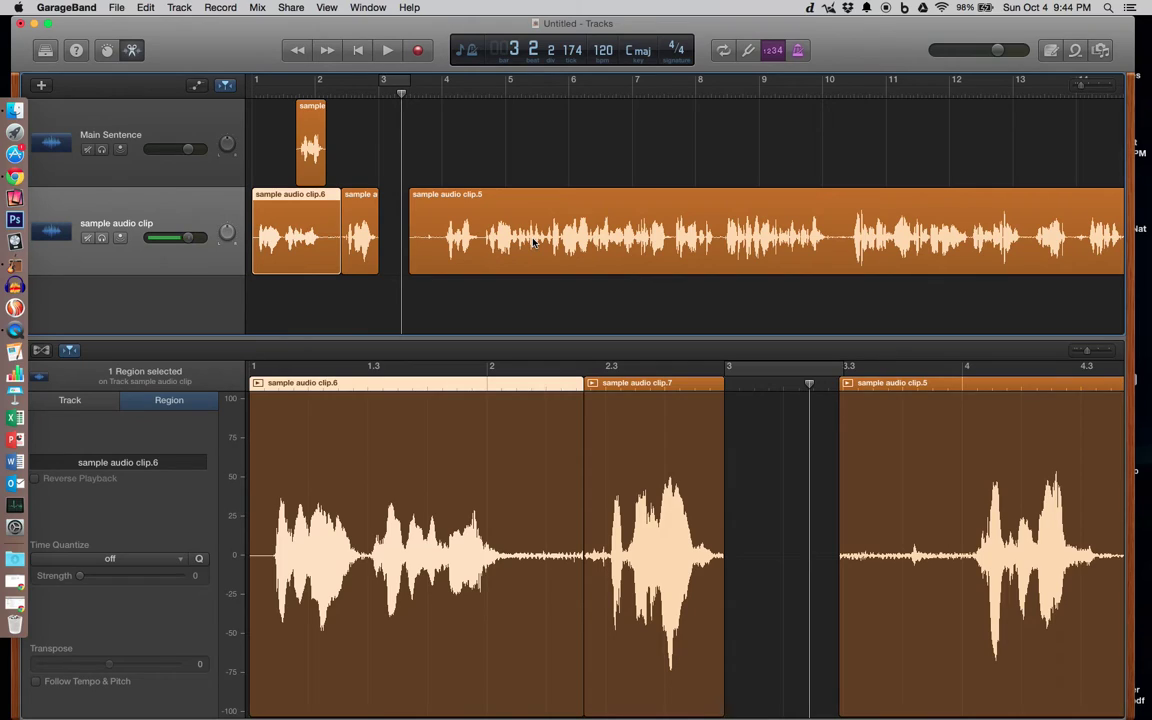
pyautogui.moveTo(324, 150); pyautogui.dragTo(430, 152)
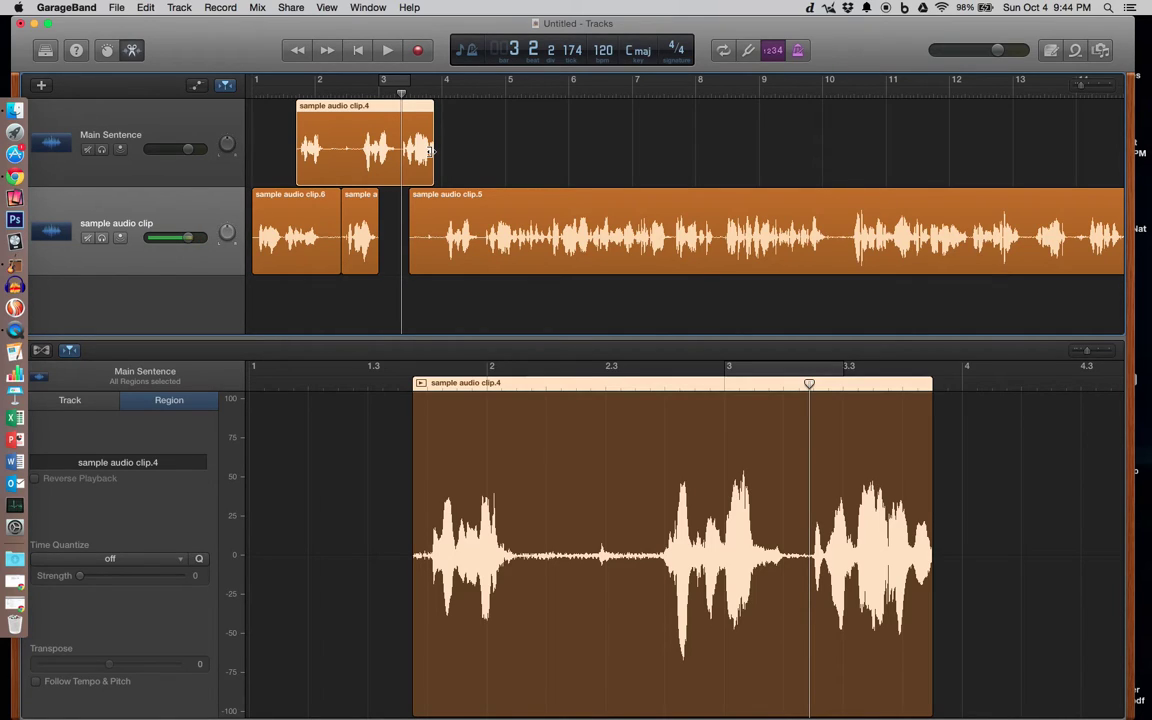
pyautogui.moveTo(430, 152); pyautogui.dragTo(324, 152)
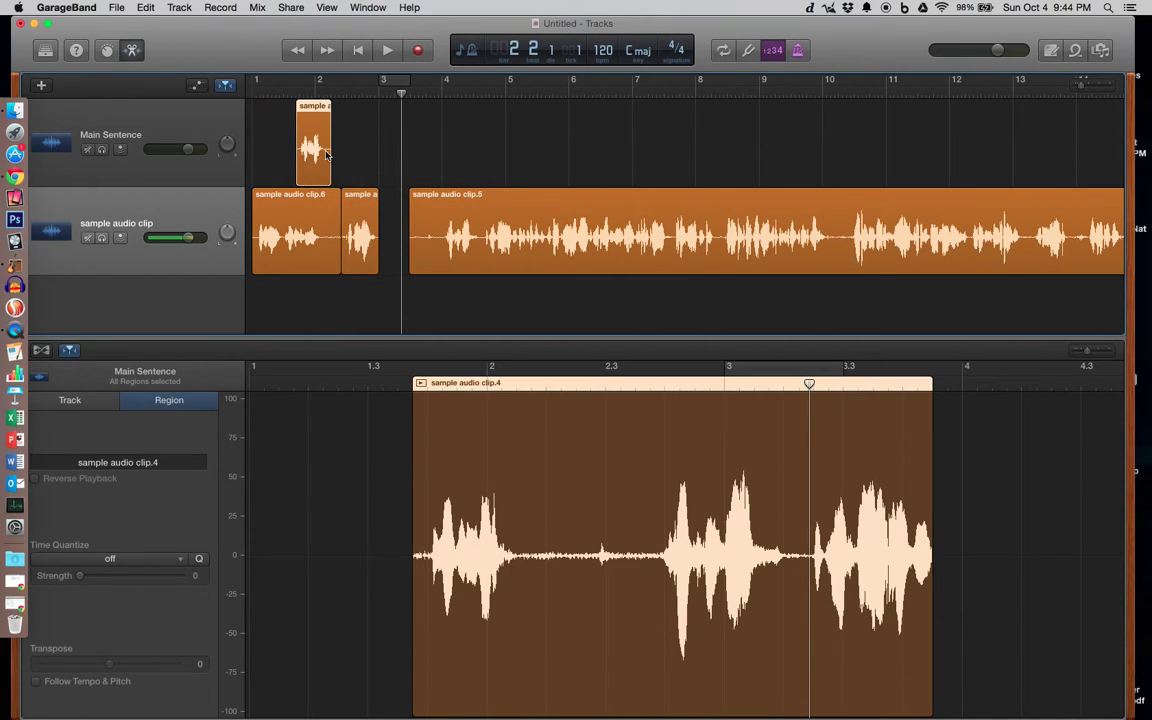
# Step: Delete the three leftover regions from the sample audio clip track, playing the long one around bar 9 before removing it
pyautogui.click(361, 204)
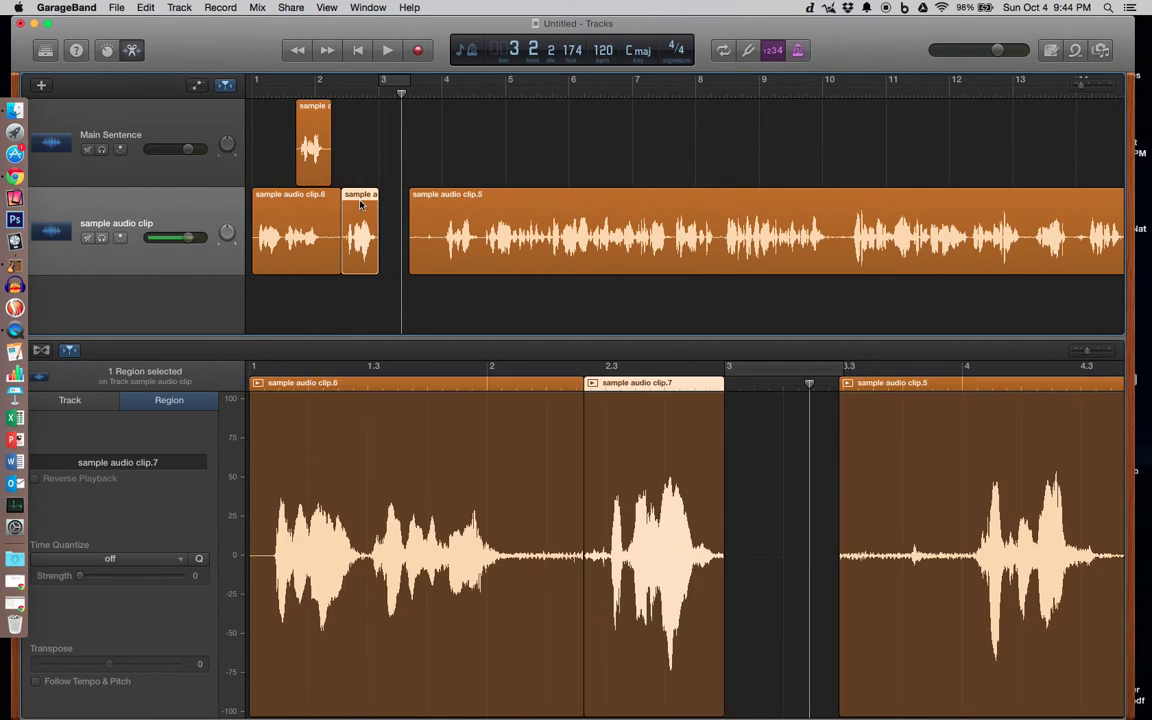
pyautogui.press('Delete')
pyautogui.click(336, 200)
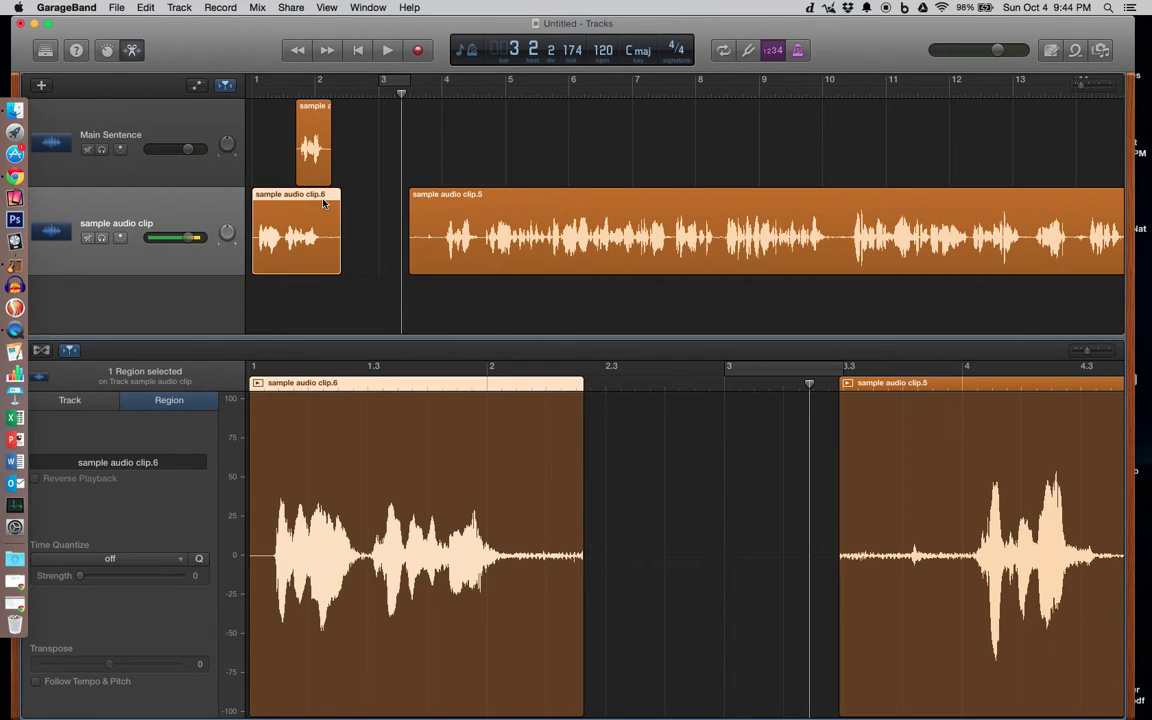
pyautogui.press('Delete')
pyautogui.click(461, 220)
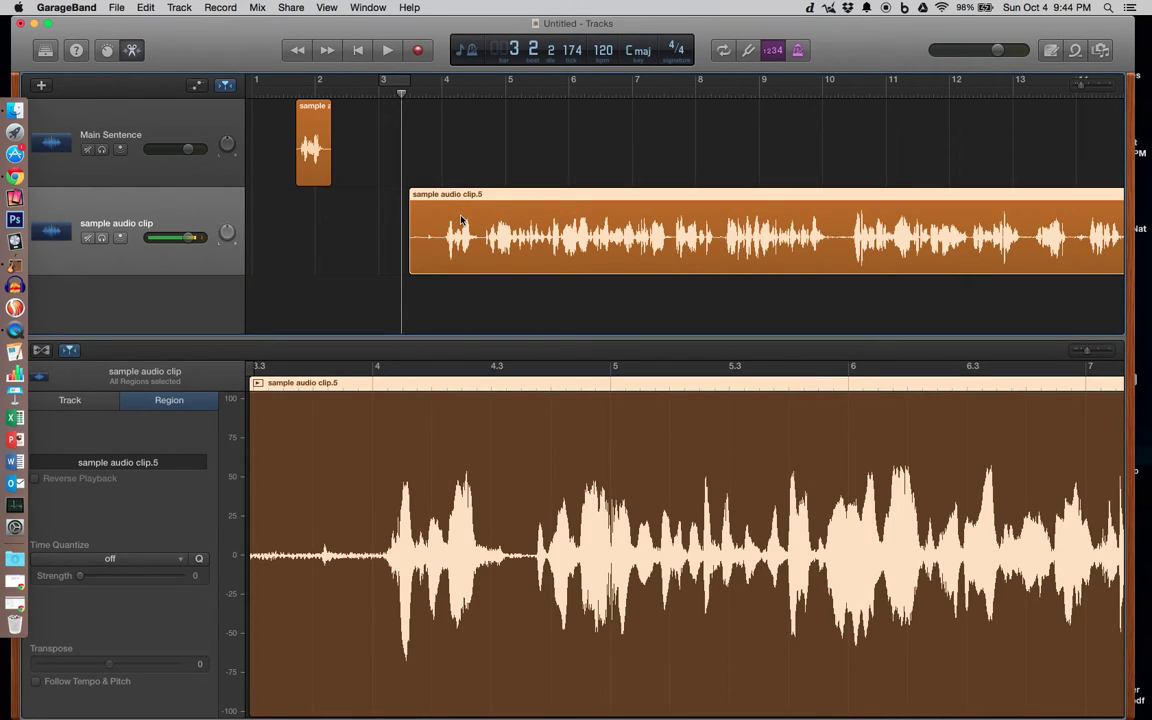
pyautogui.moveTo(401, 103); pyautogui.dragTo(676, 121)
pyautogui.press('space')
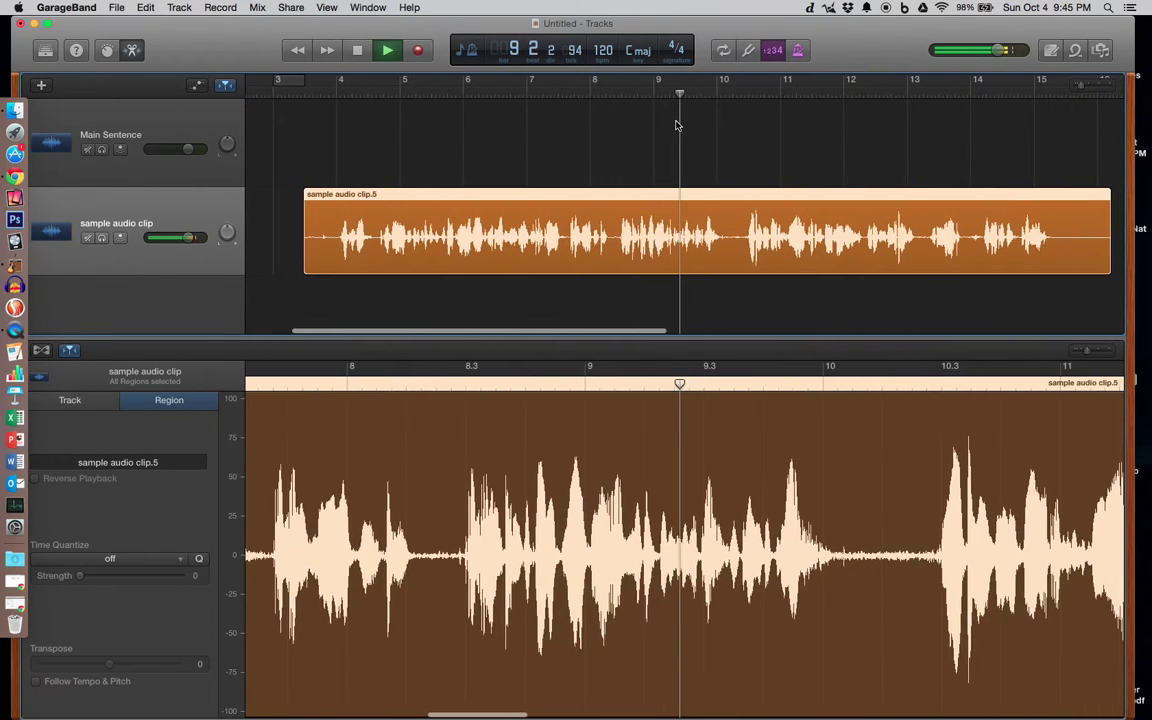
pyautogui.press('space')
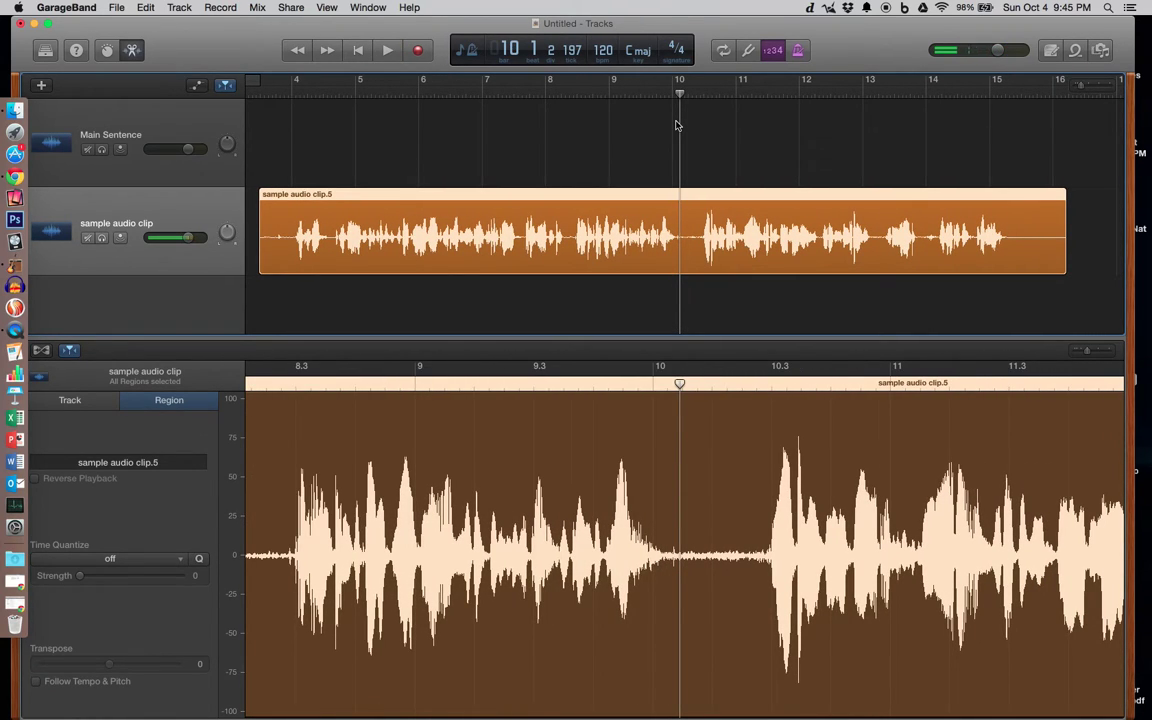
pyautogui.press('Delete')
pyautogui.hscroll(-5, 476, 203)
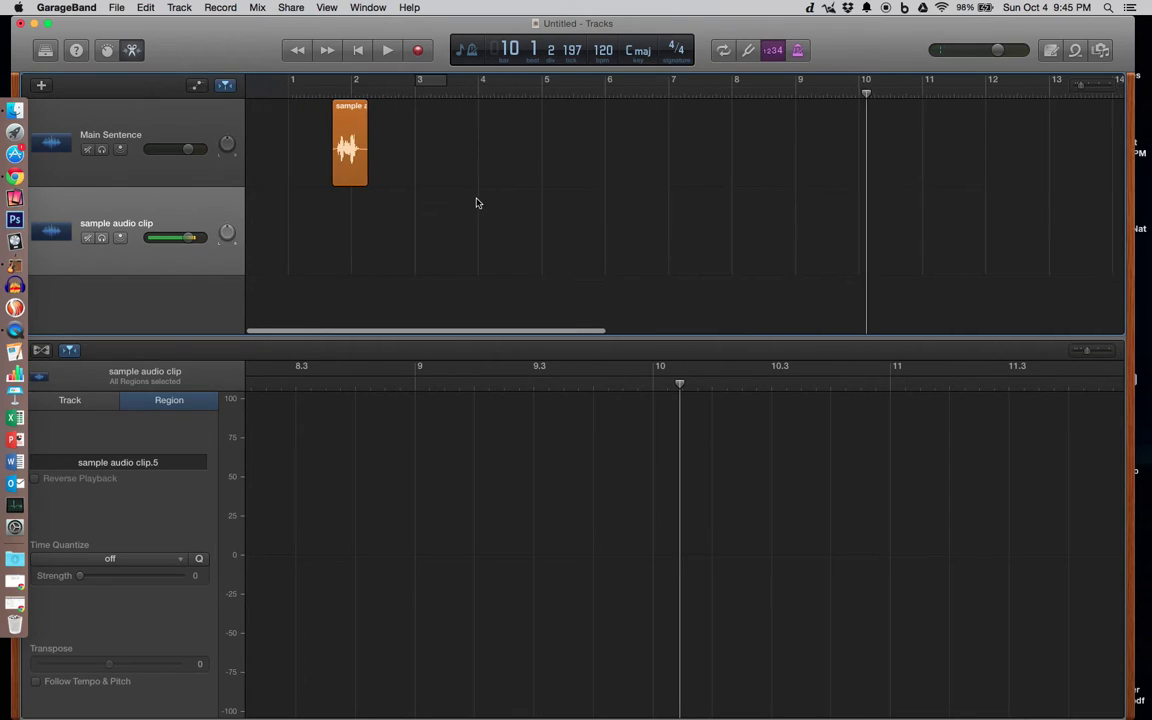
# Step: Import the second sample audio clip MP3 from the desktop onto the sample audio clip track and position it shortly after bar 1
pyautogui.moveTo(864, 50); pyautogui.dragTo(829, 50)
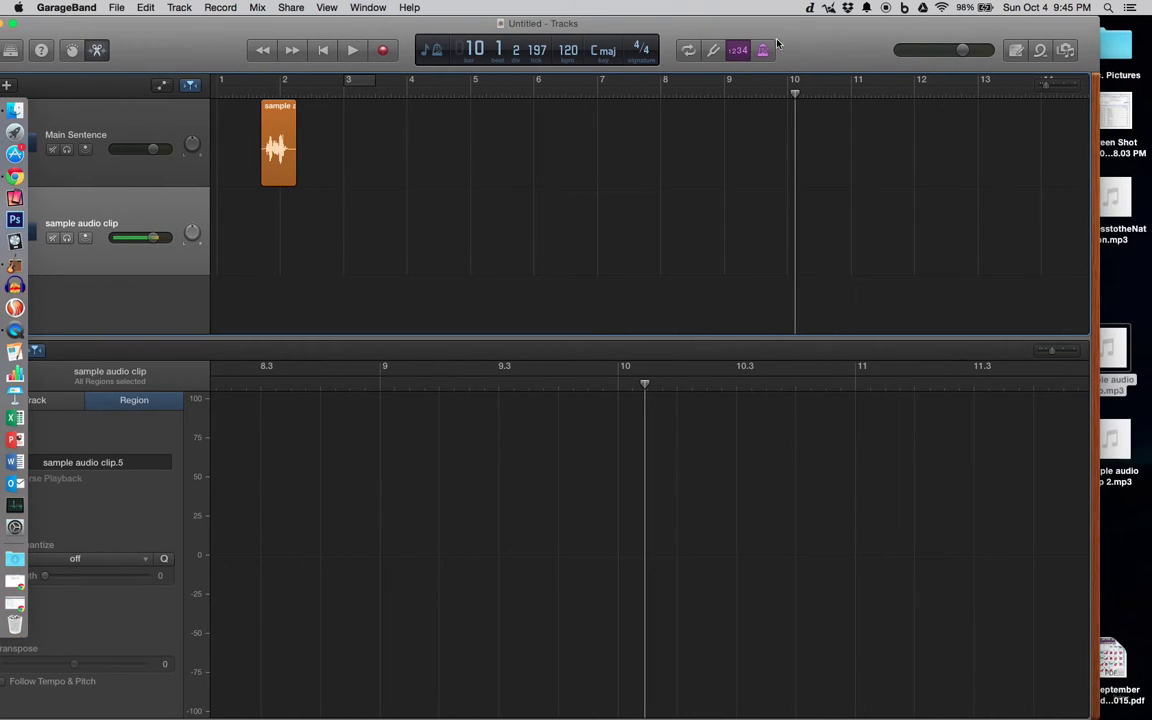
pyautogui.moveTo(1112, 445); pyautogui.dragTo(270, 263)
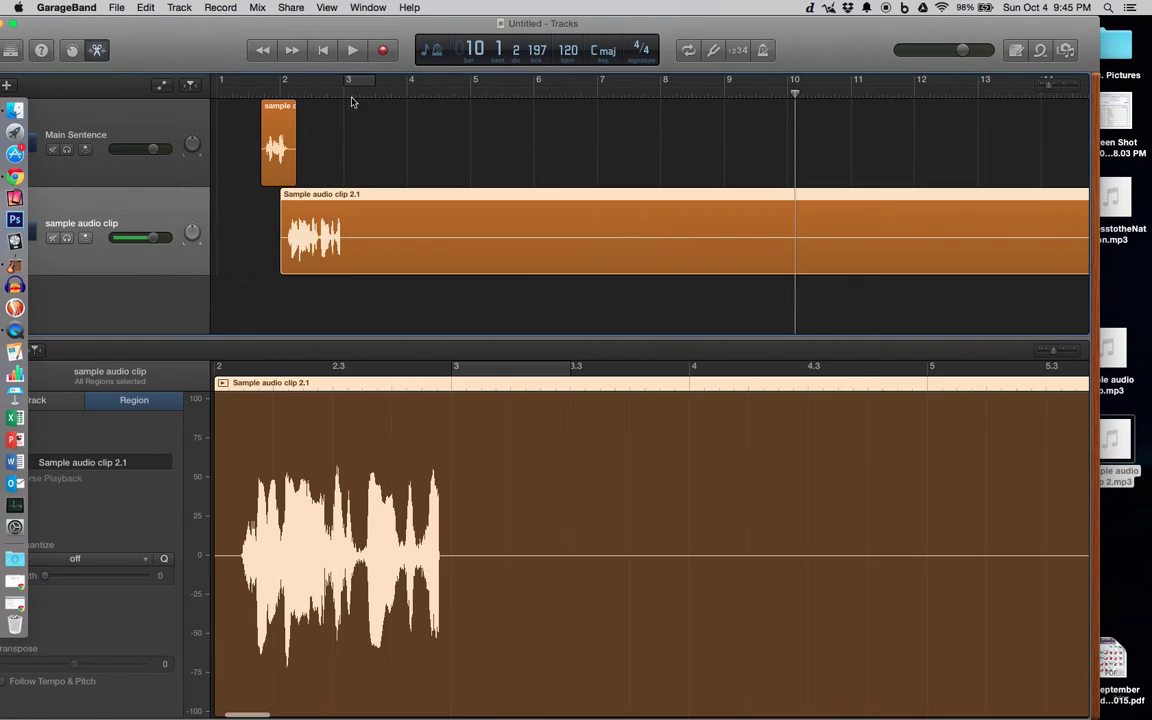
pyautogui.moveTo(281, 33); pyautogui.dragTo(401, 33)
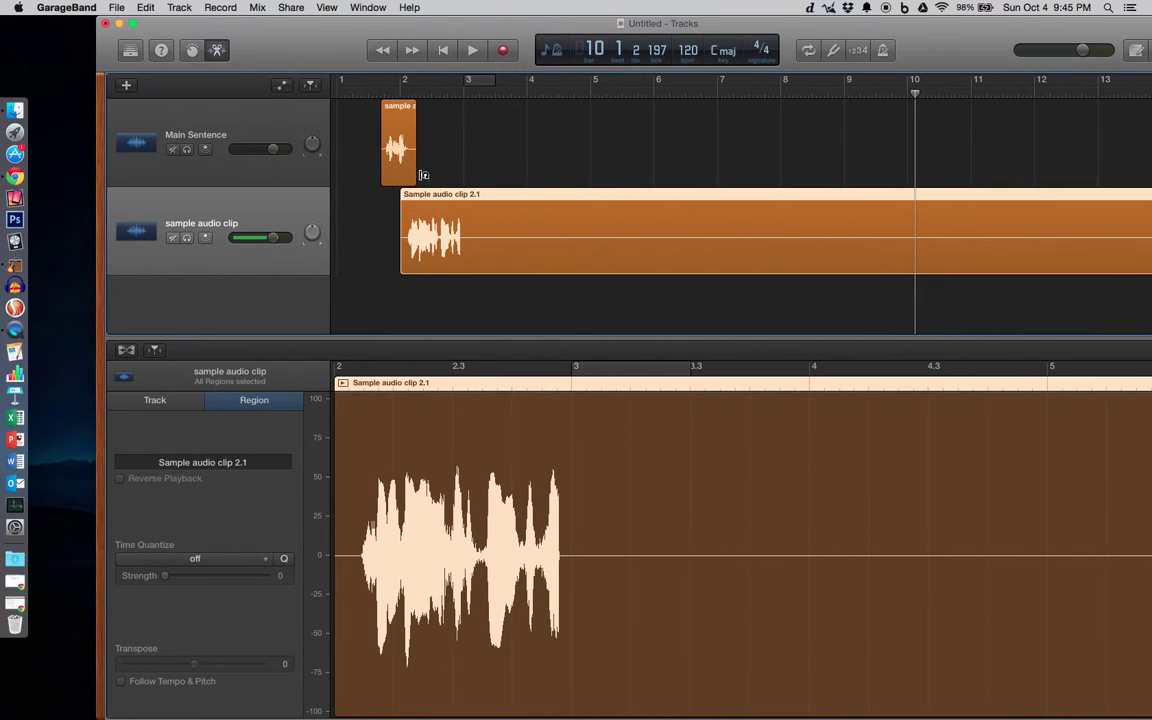
pyautogui.moveTo(440, 197); pyautogui.dragTo(389, 197)
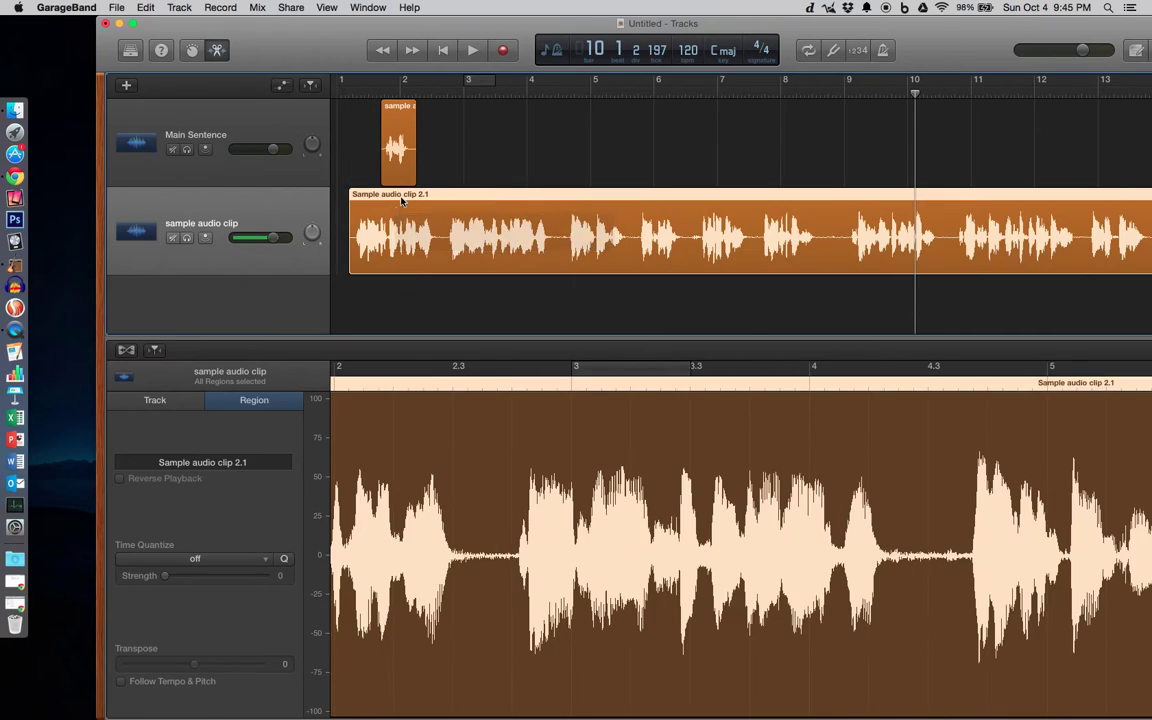
# Step: Play the imported clip around bar 10 and from near its beginning together with the Main Sentence word
pyautogui.press('space')
pyautogui.press('space')
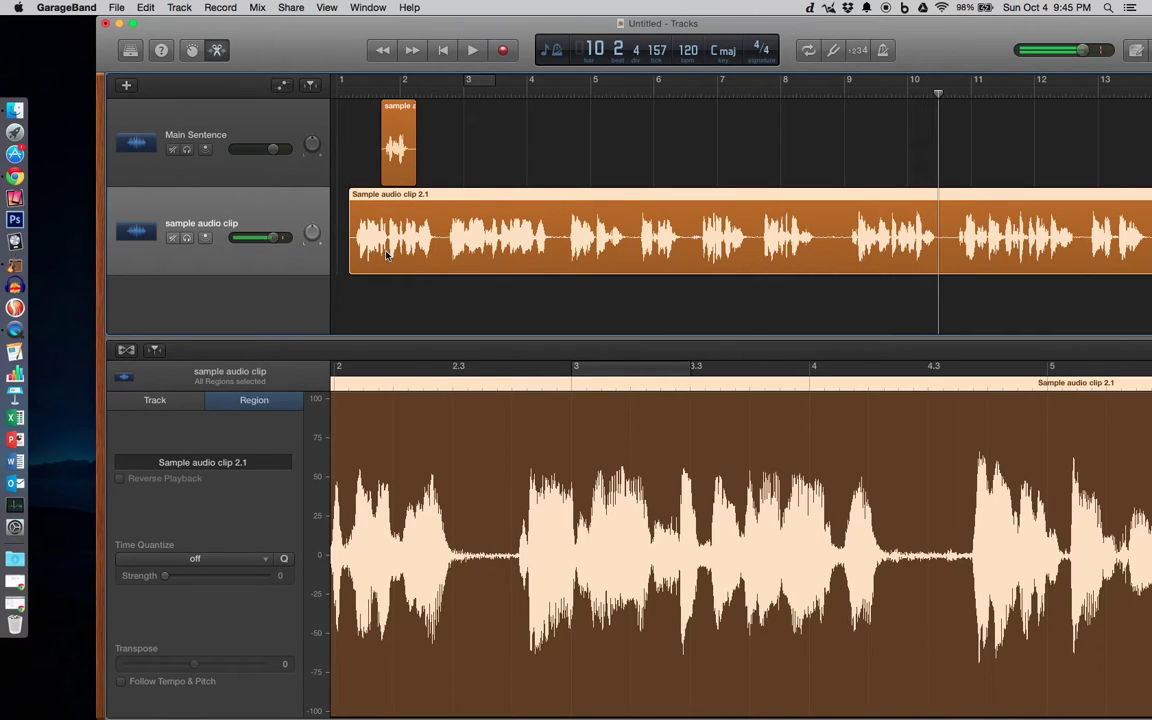
pyautogui.click(368, 93)
pyautogui.press('space')
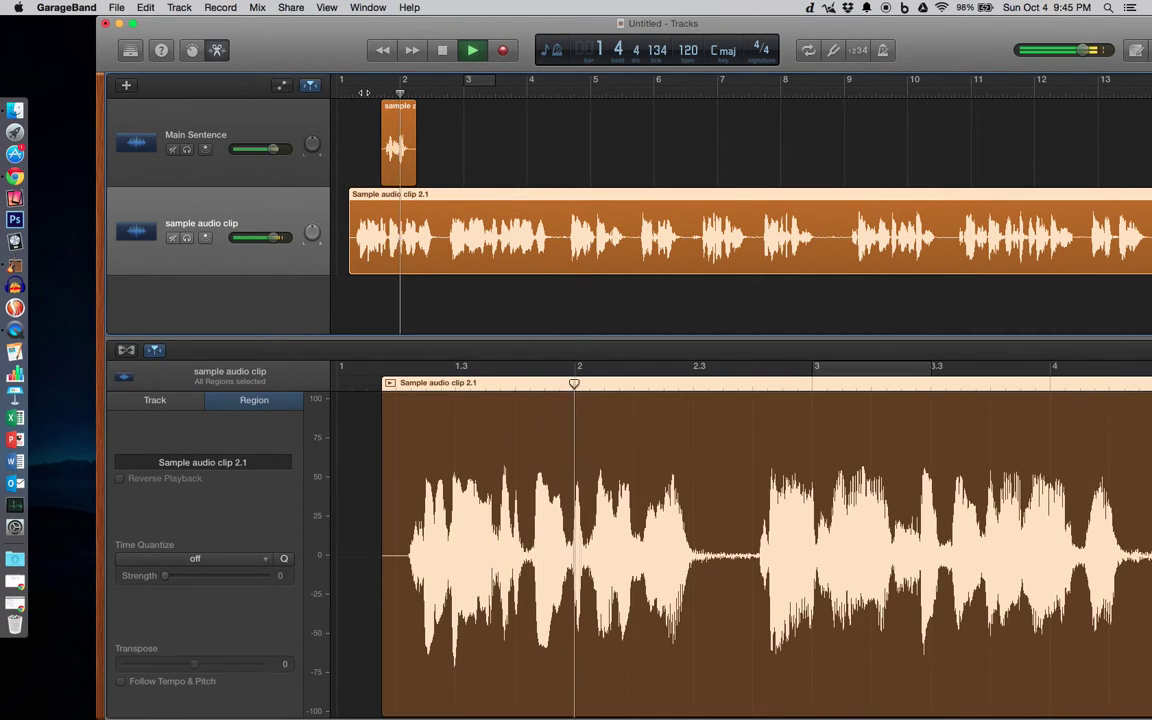
pyautogui.press('space')
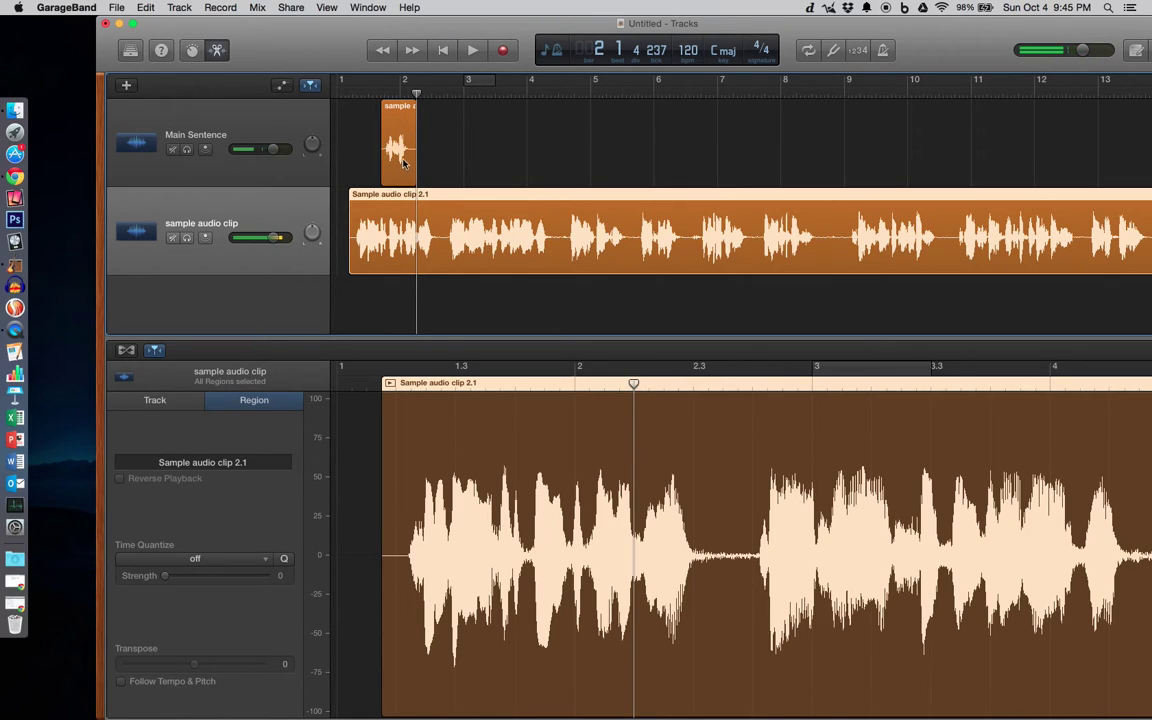
# Step: Mute the Main Sentence track and play the imported clip on its own through the phrases up to bar 6
pyautogui.click(177, 151)
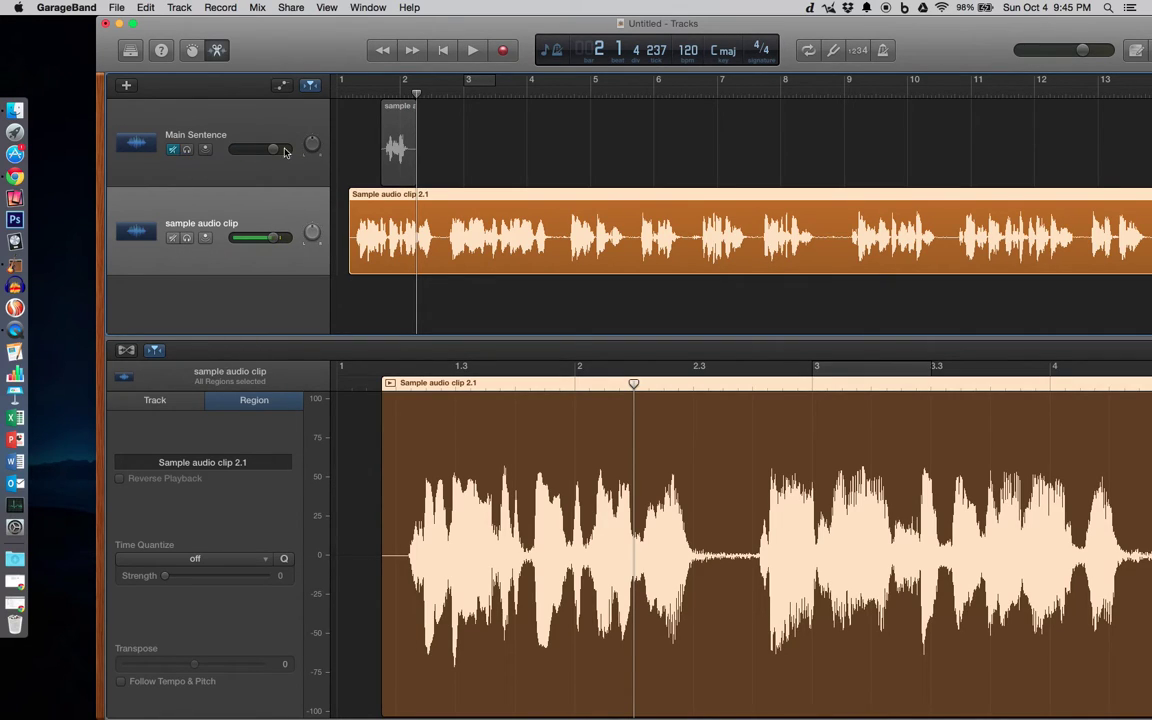
pyautogui.click(390, 80)
pyautogui.press('space')
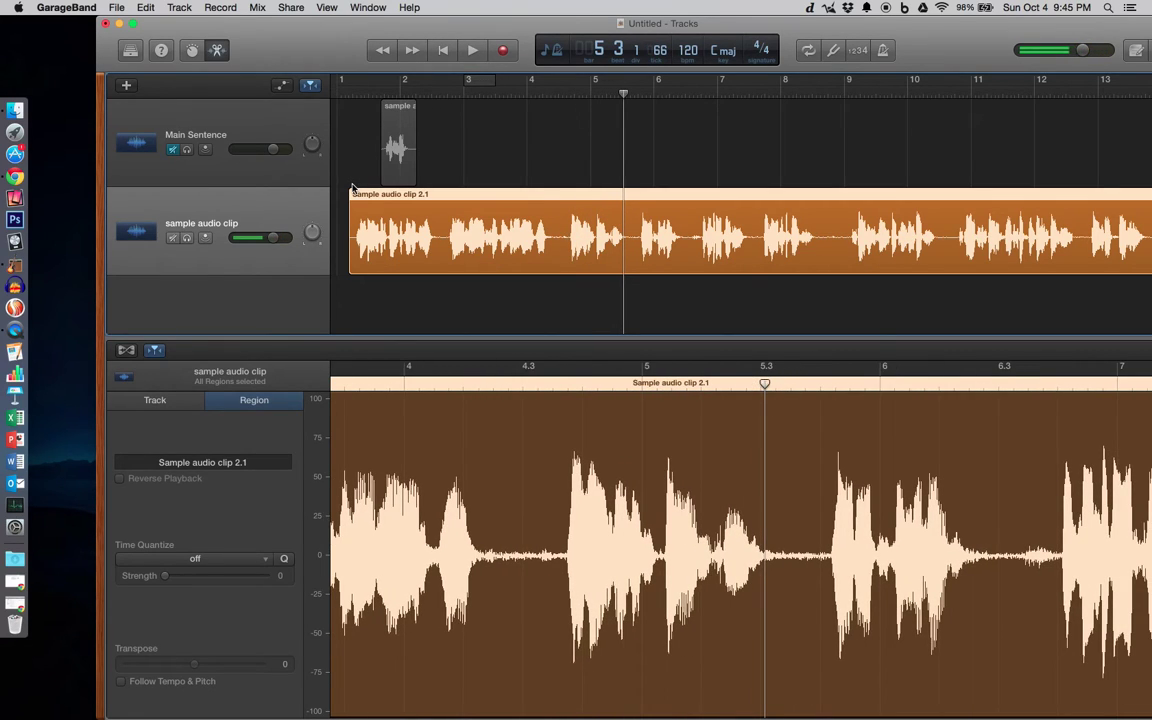
pyautogui.press('Return')
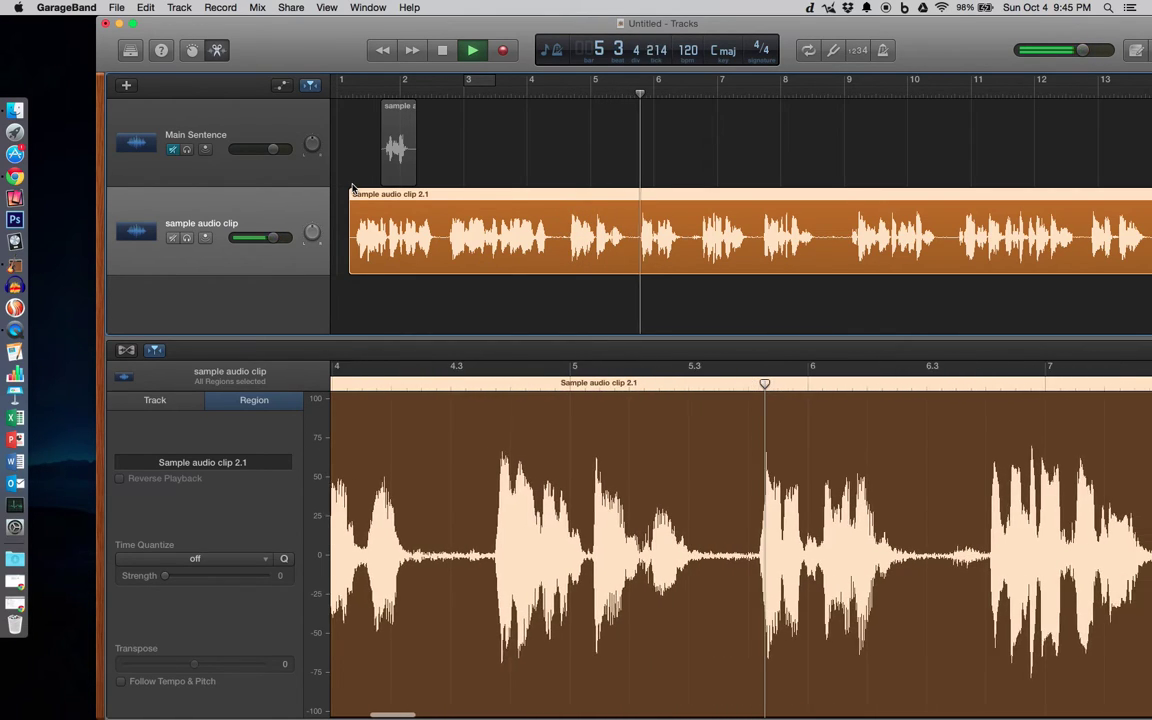
pyautogui.press('space')
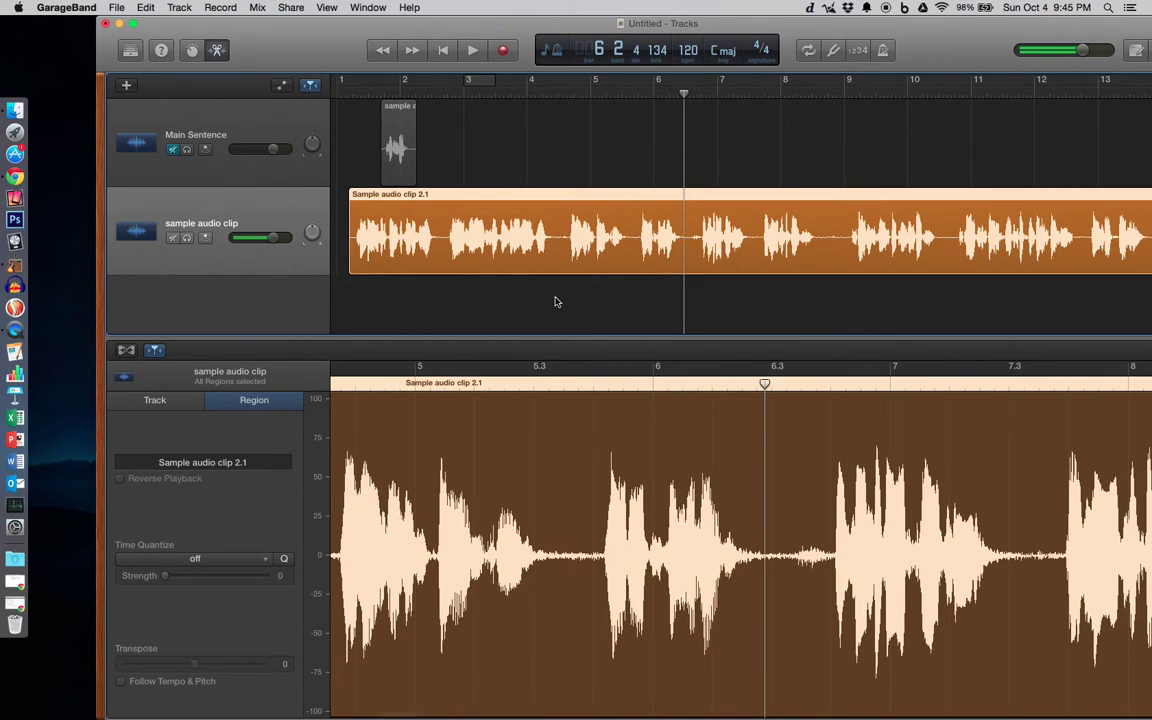
# Step: Enlarge the timeline slightly and replay the imported clip's opening phrase from near bar 1
pyautogui.scroll(5, 446, 243)
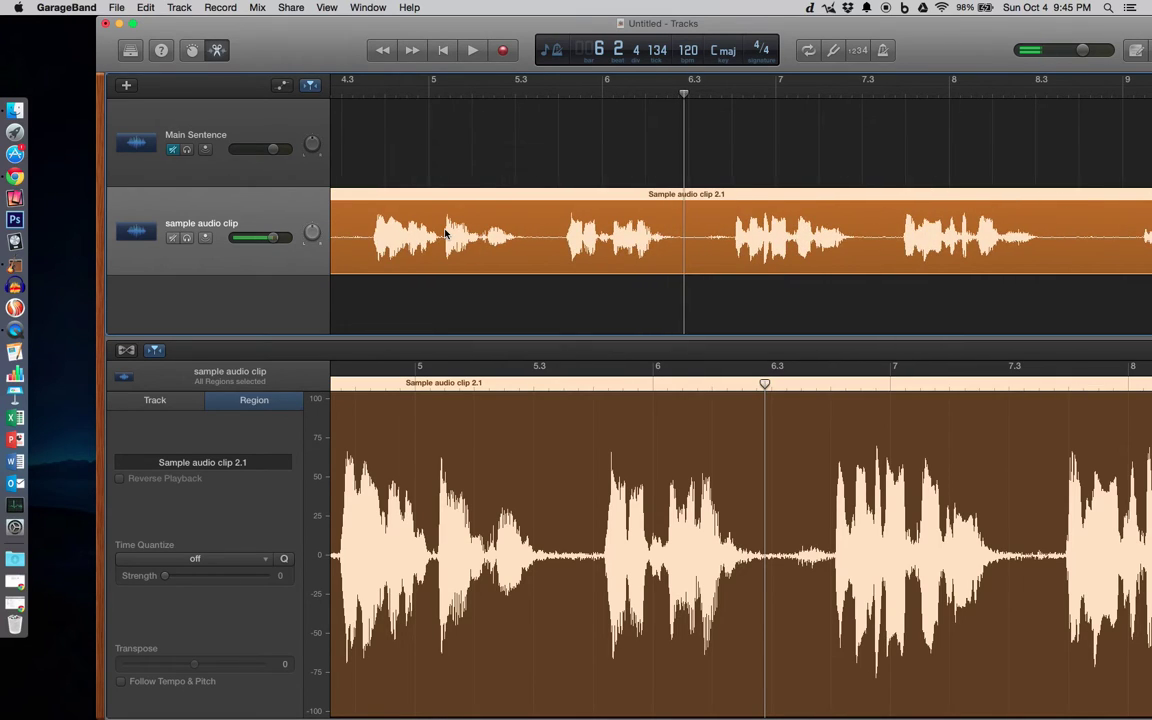
pyautogui.scroll(-5, 437, 237)
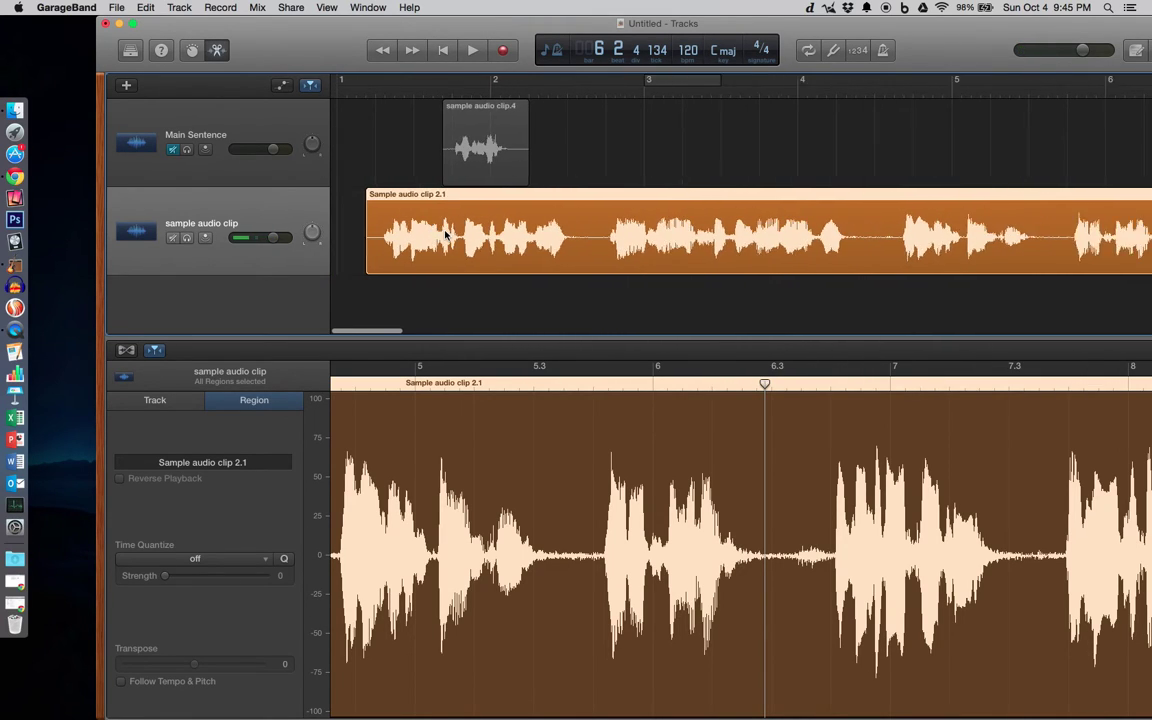
pyautogui.click(368, 93)
pyautogui.press('space')
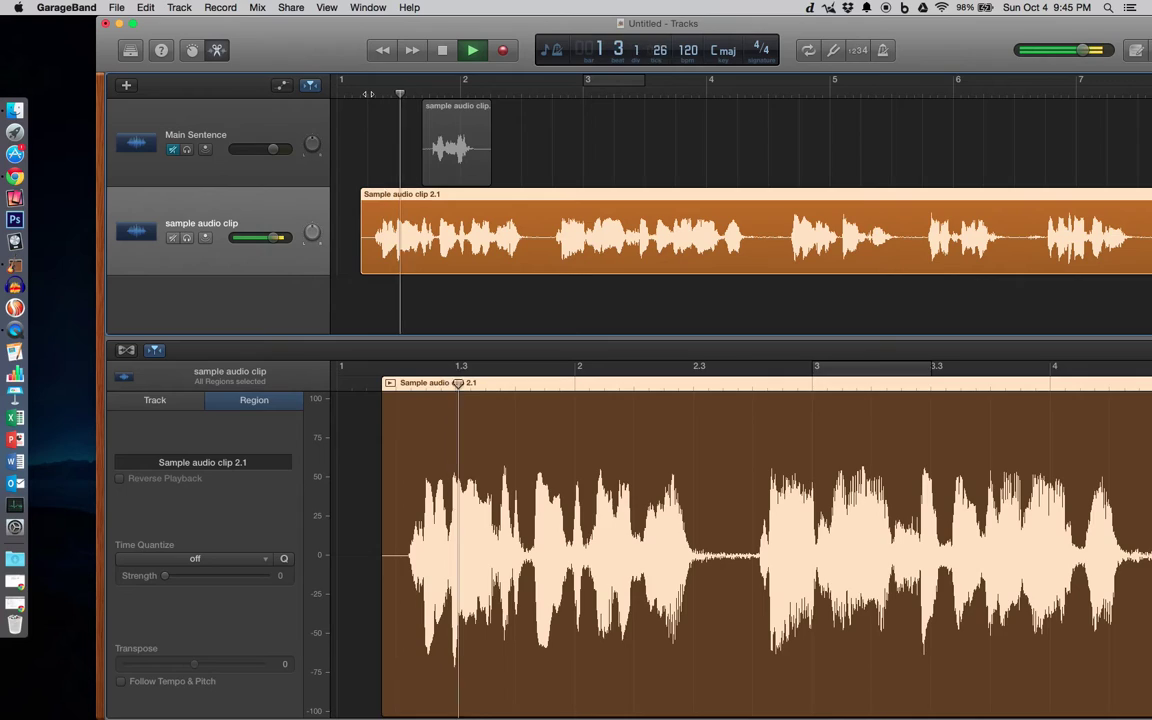
pyautogui.press('space')
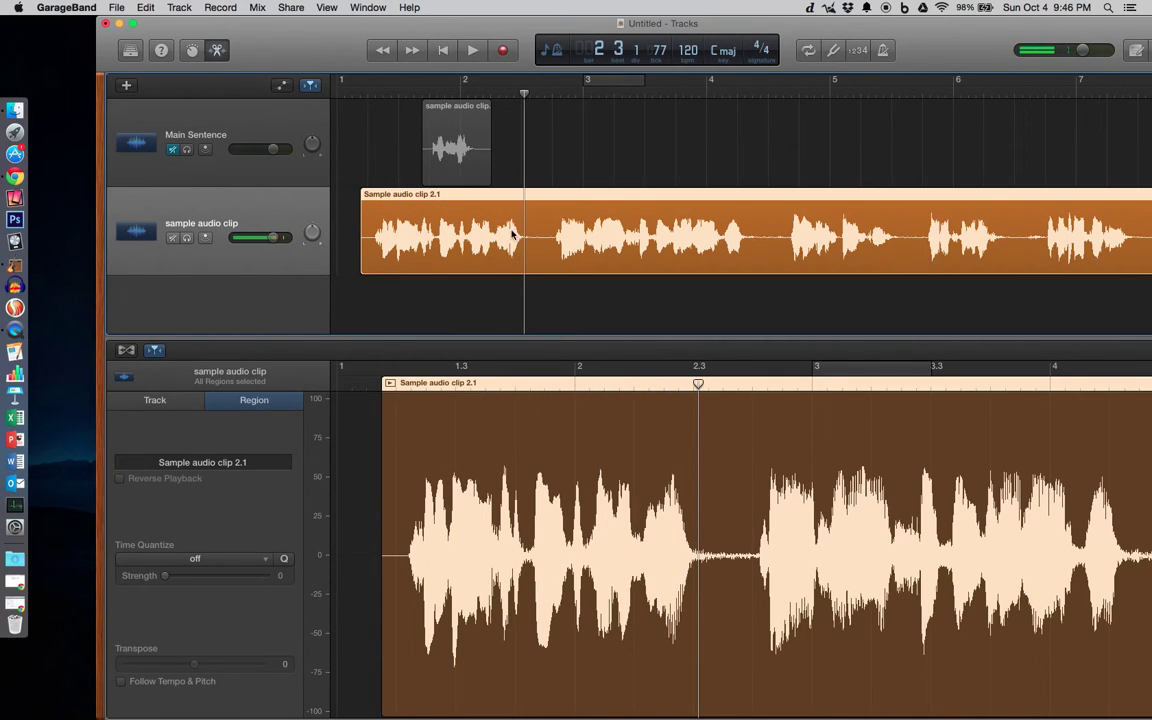
# Step: Place the playhead at bar 2 and play the end of the opening phrase
pyautogui.click(583, 397)
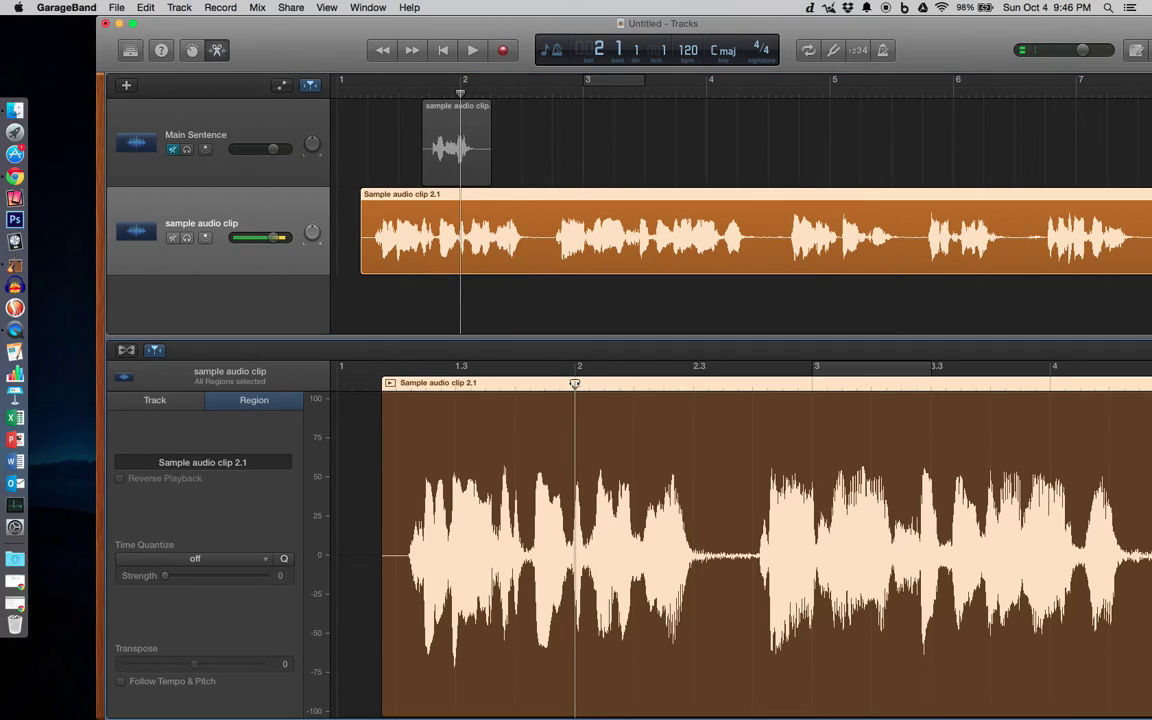
pyautogui.press('space')
pyautogui.press('space')
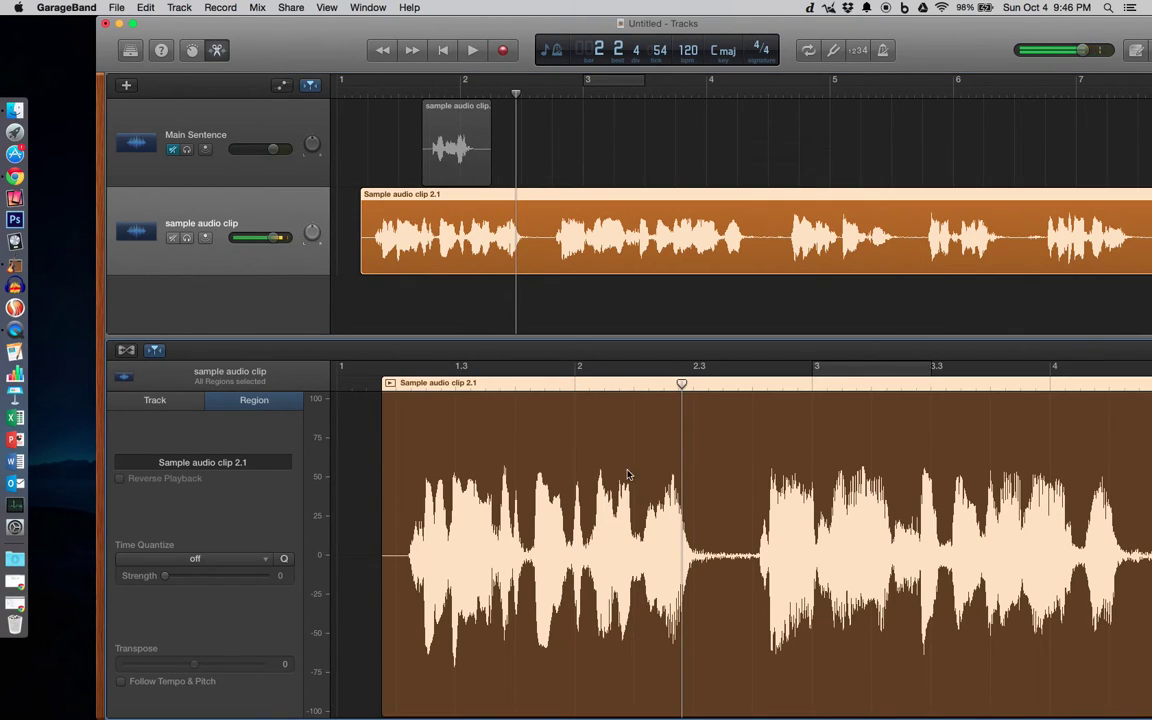
# Step: Turn on cycling from bar 2 to just past 2.2 in the imported clip and play the loop
pyautogui.click(580, 375)
pyautogui.moveTo(580, 372); pyautogui.dragTo(645, 370)
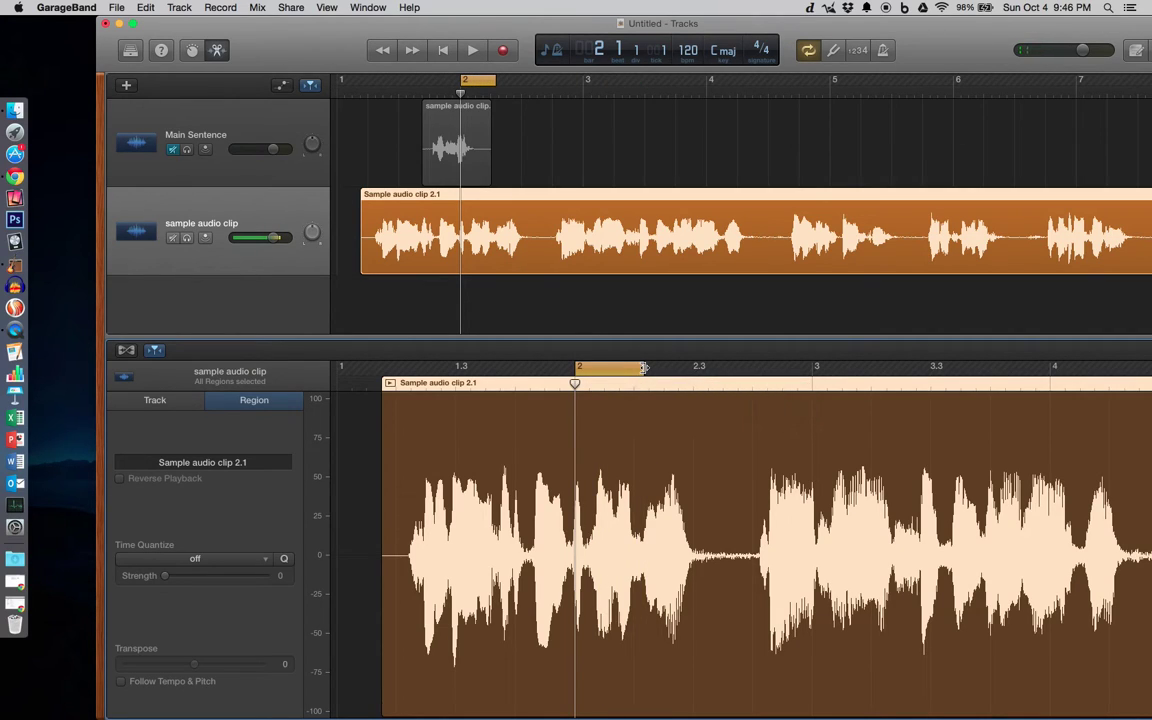
pyautogui.press('space')
pyautogui.press('space')
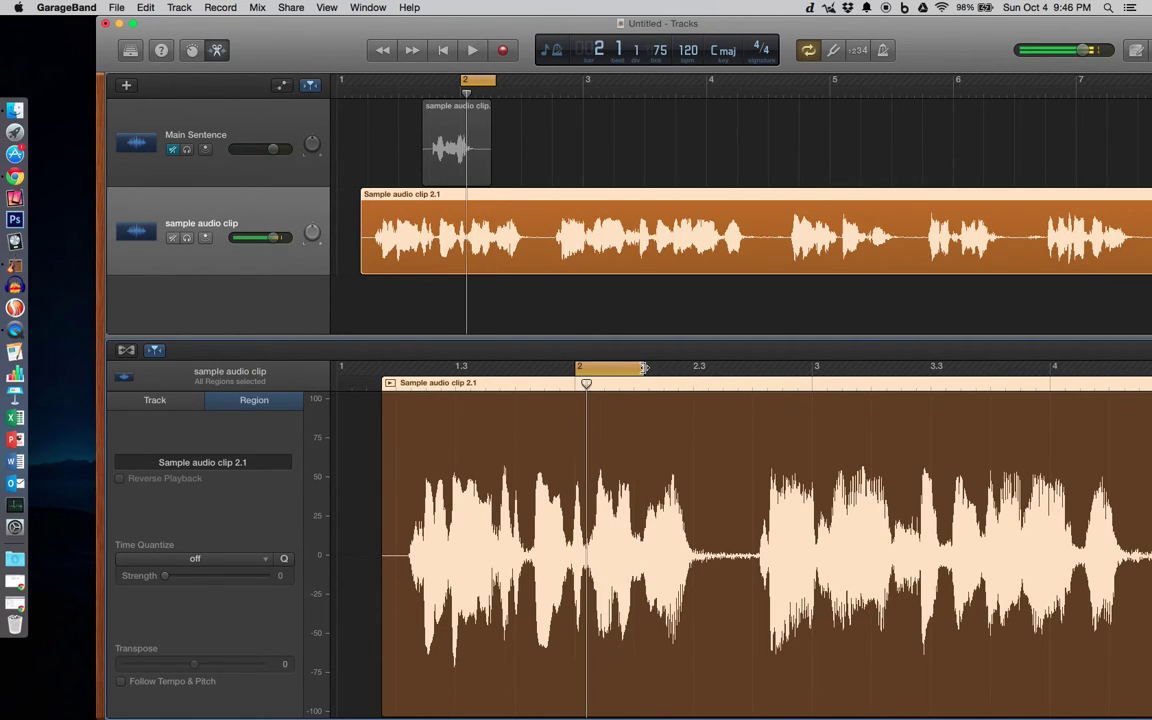
# Step: Move the start of the cycle range slightly past bar 2 and play the loop
pyautogui.moveTo(577, 370); pyautogui.dragTo(582, 369)
pyautogui.press('space')
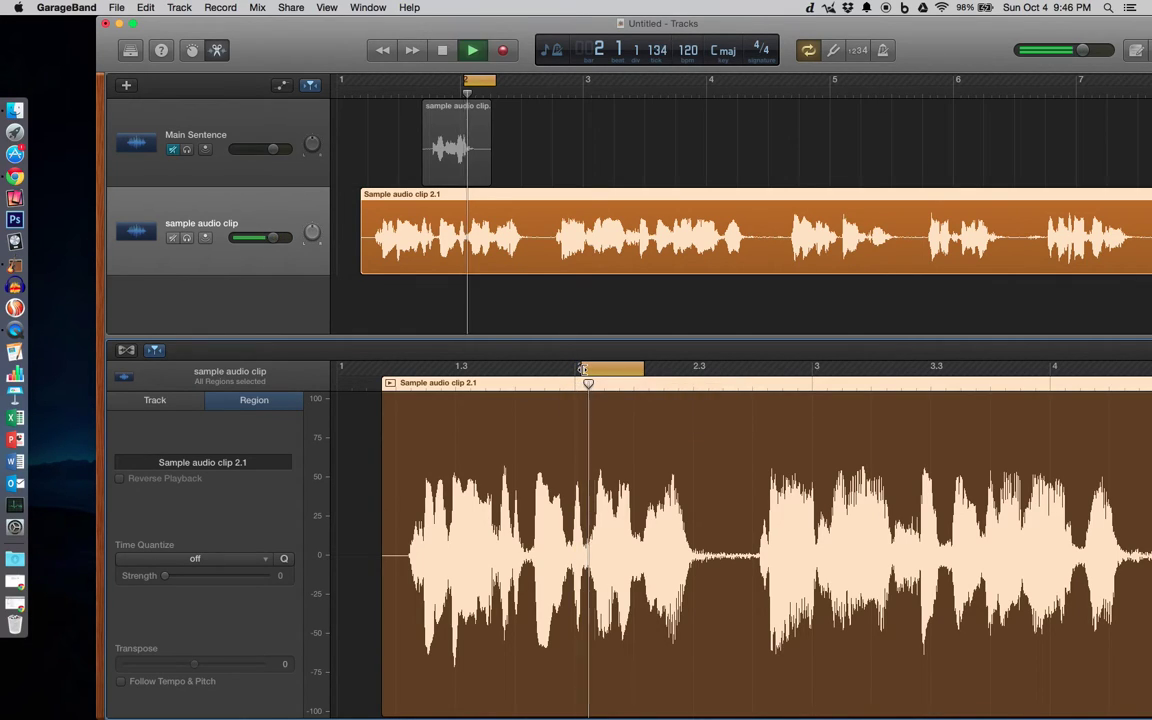
pyautogui.press('space')
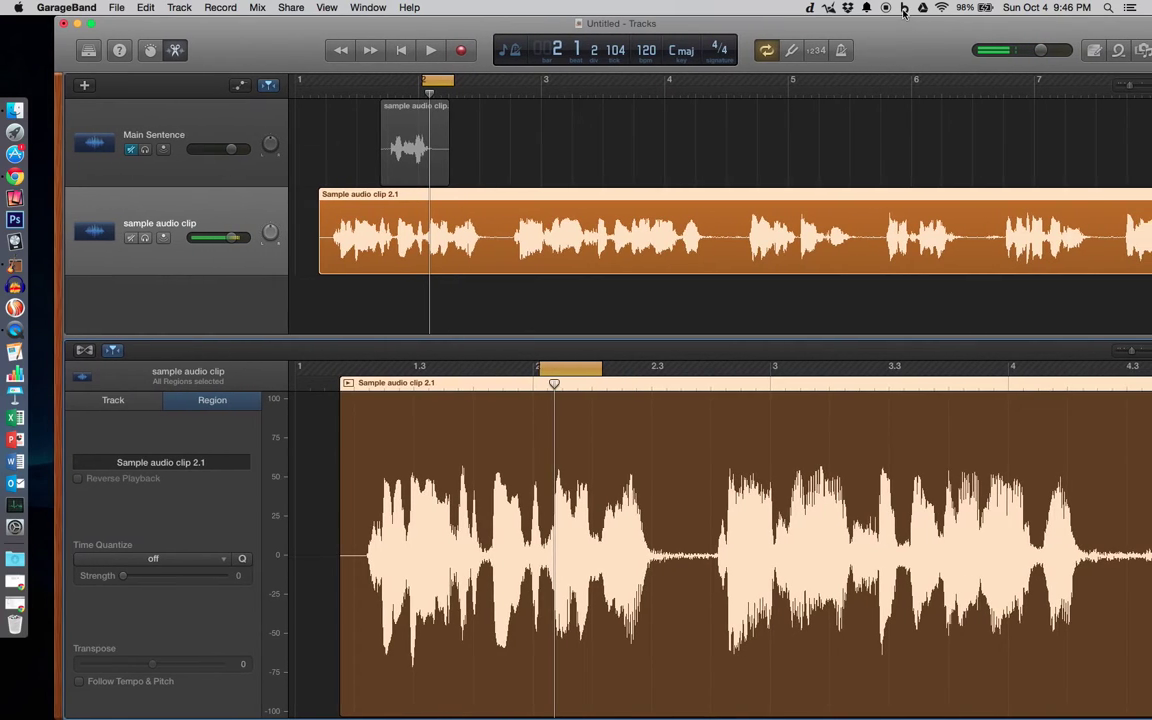
# Step: Enlarge the waveform in the editor and replay the looped word, returning the playhead to the start of the cycle range
pyautogui.moveTo(1133, 356); pyautogui.dragTo(1136, 356)
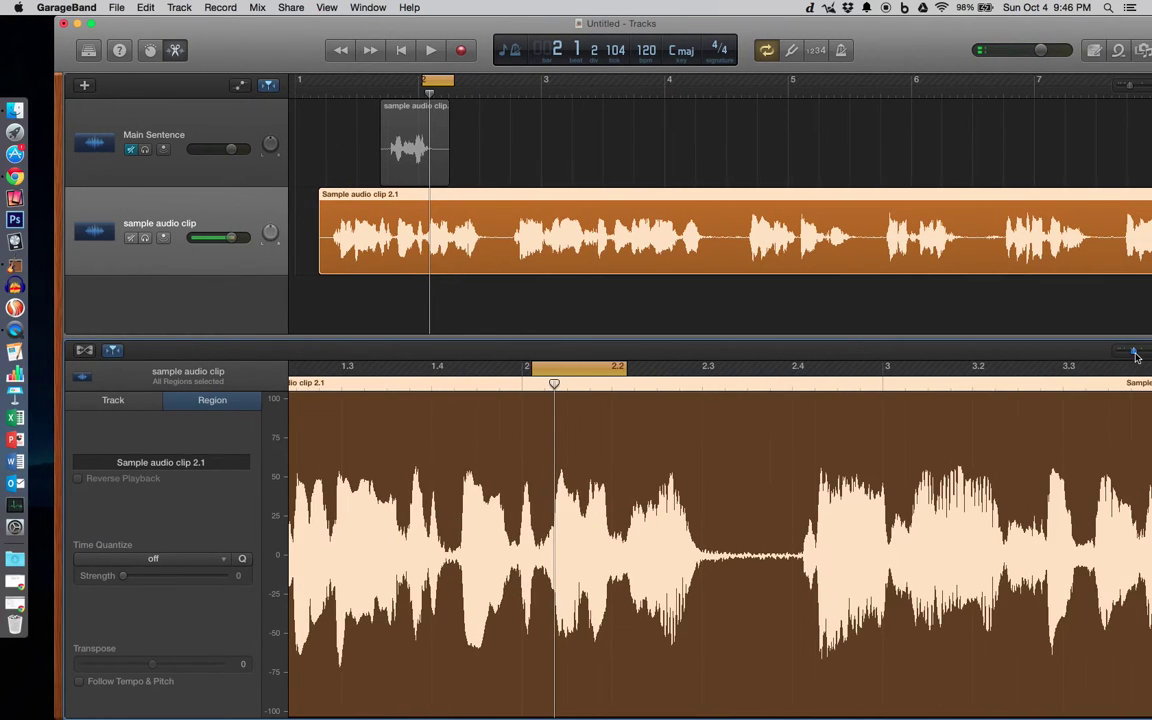
pyautogui.press('space')
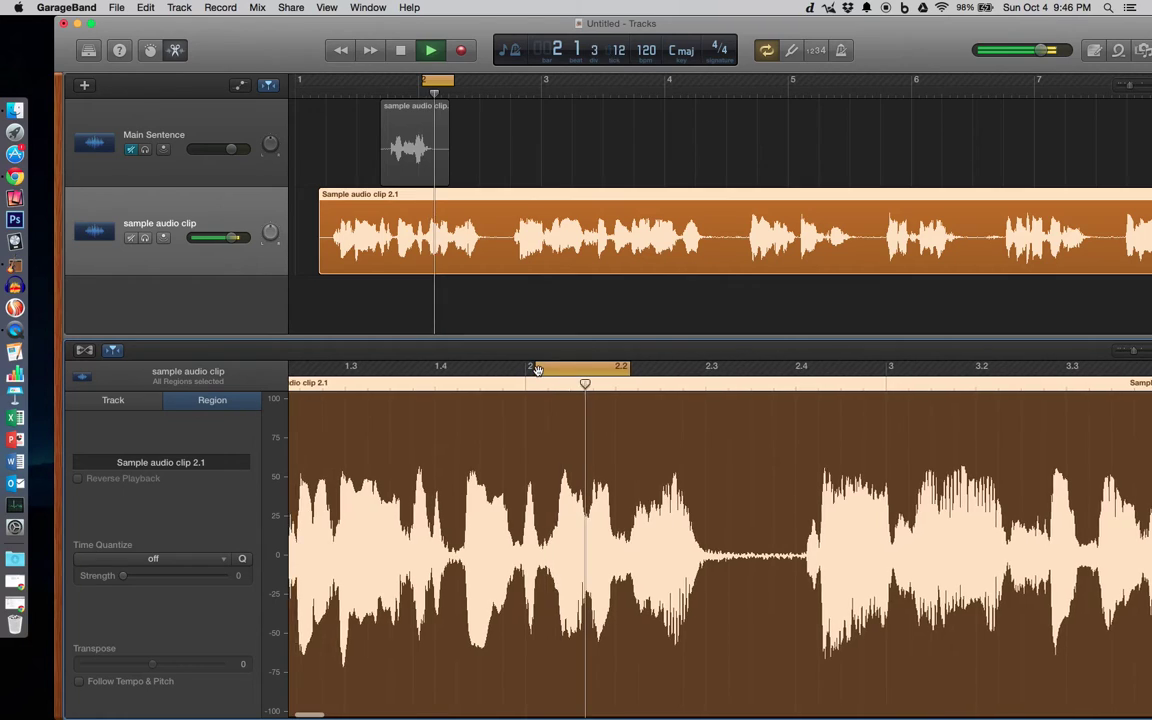
pyautogui.press('space')
pyautogui.moveTo(577, 384); pyautogui.dragTo(542, 384)
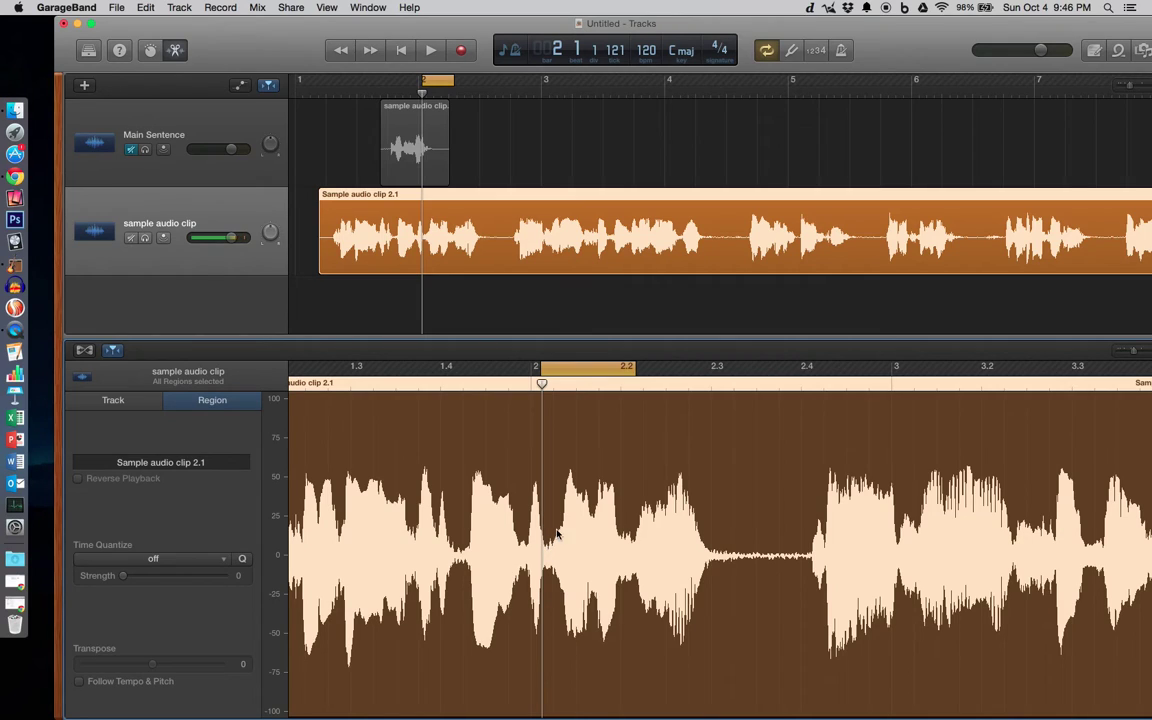
pyautogui.press('space')
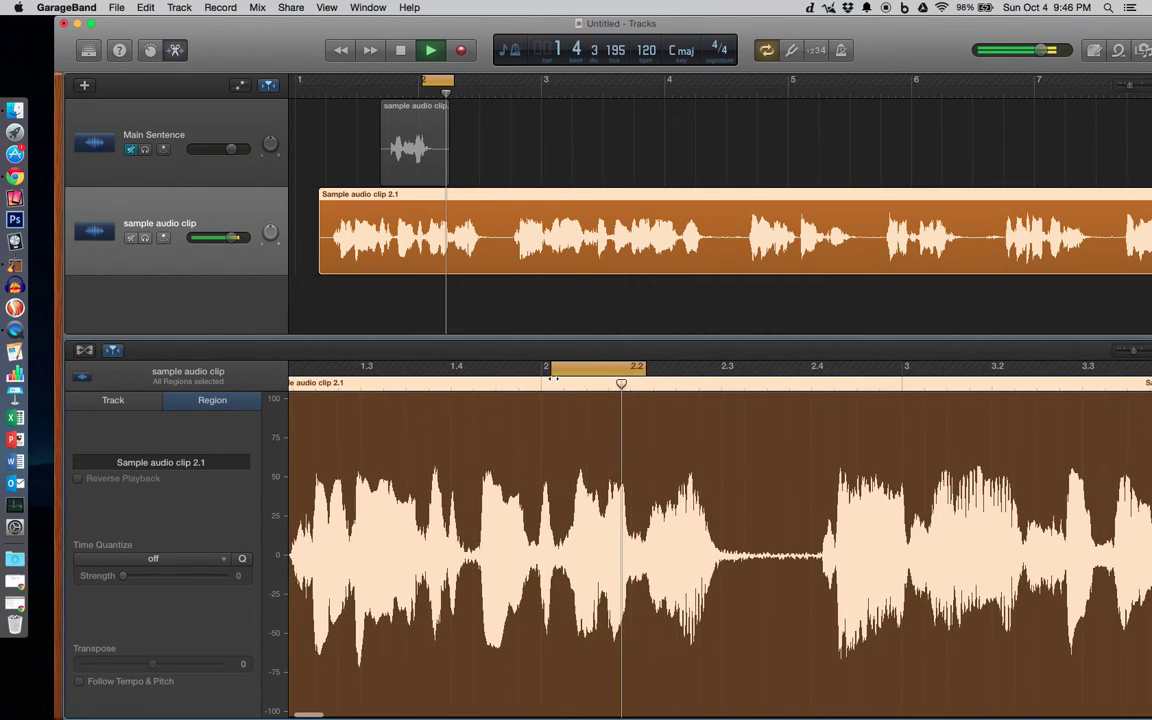
pyautogui.press('space')
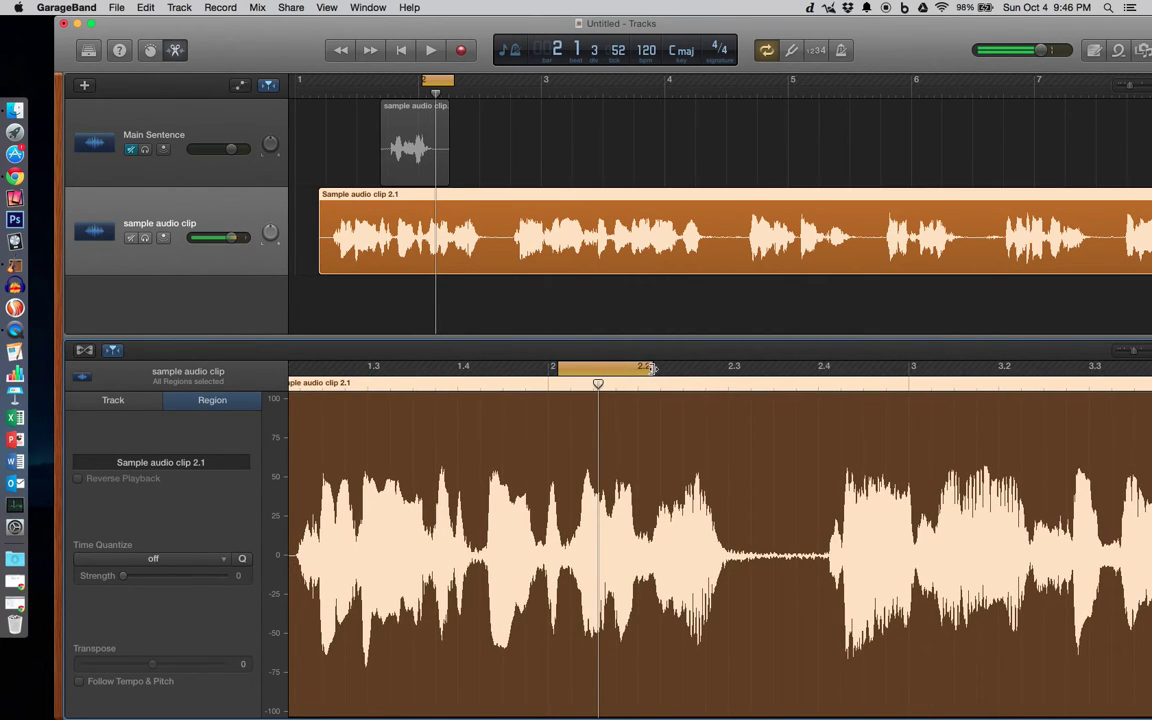
# Step: Extend the end of the cycle range a little further past 2.2, replaying the loop after each adjustment
pyautogui.moveTo(650, 368); pyautogui.dragTo(666, 369)
pyautogui.press('space')
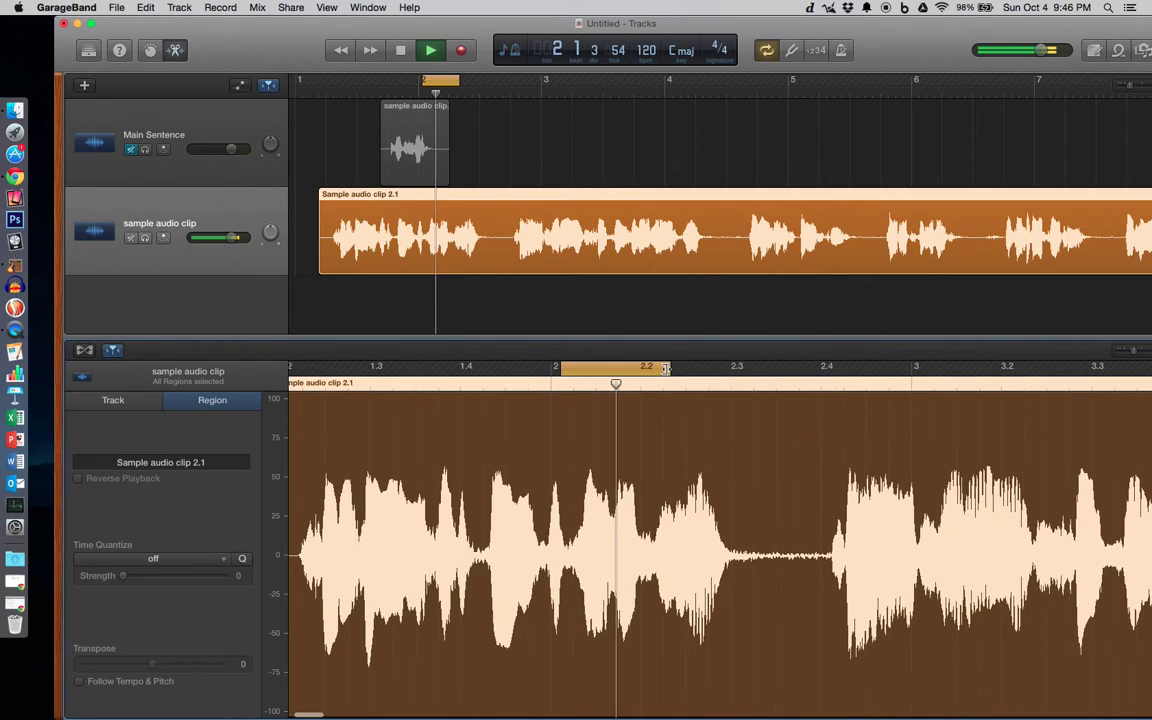
pyautogui.press('space')
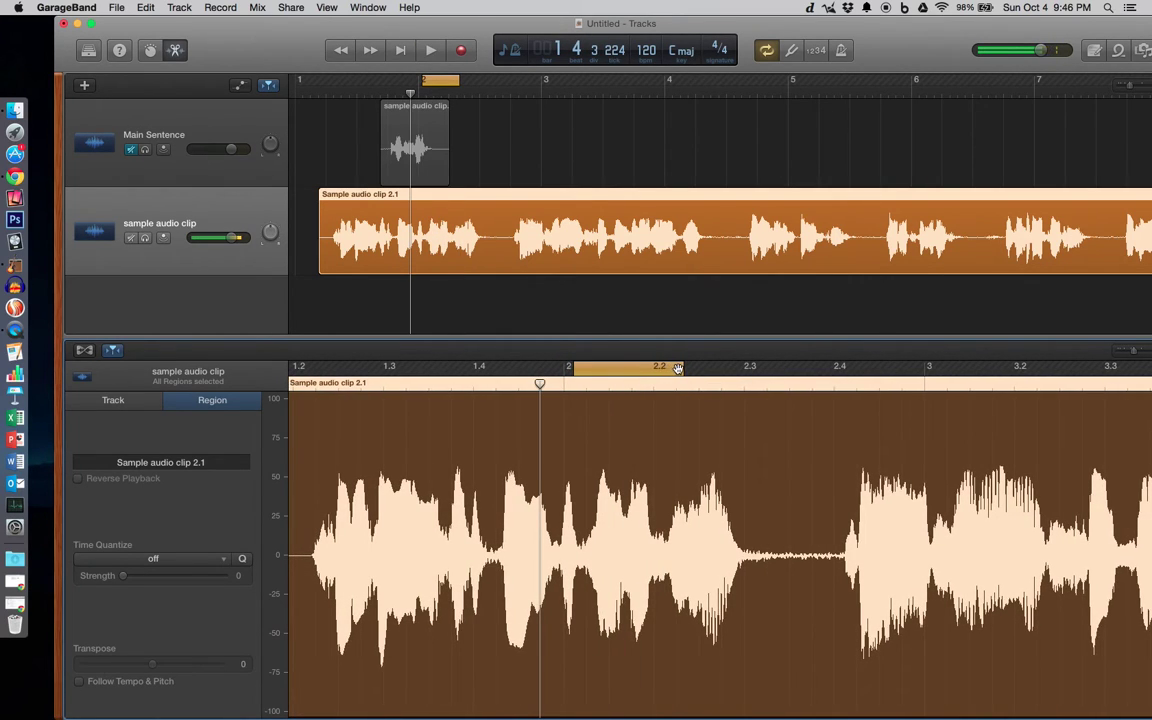
pyautogui.moveTo(684, 369); pyautogui.dragTo(689, 370)
pyautogui.press('space')
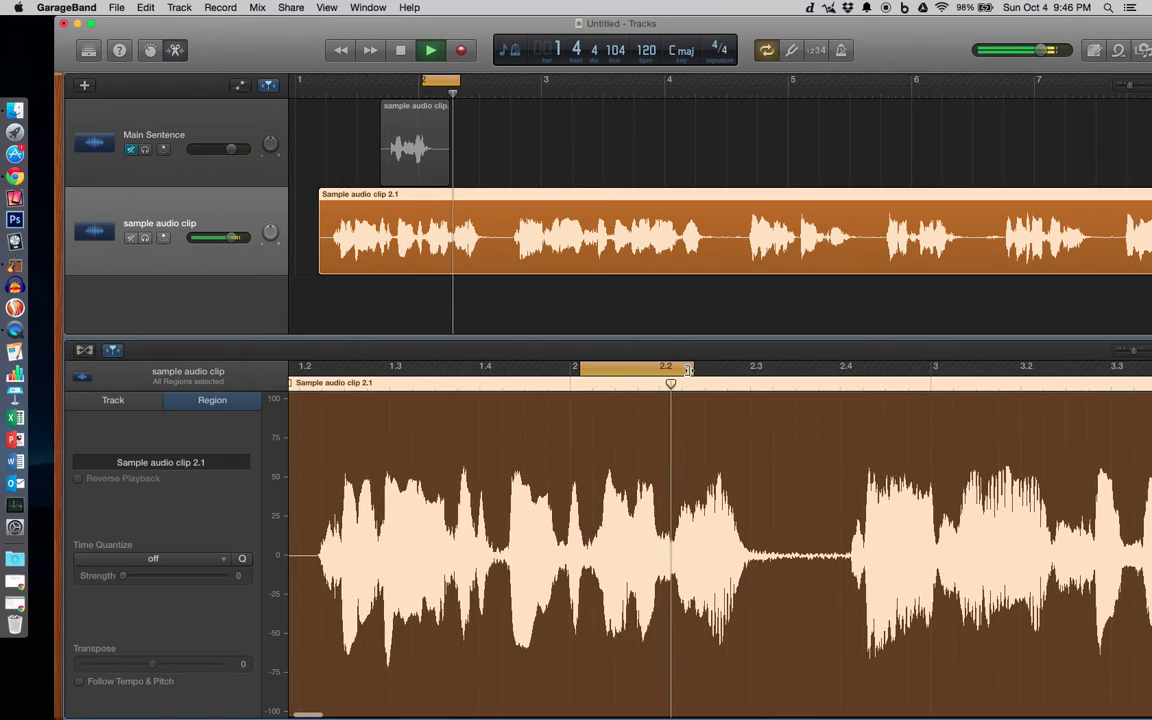
pyautogui.press('space')
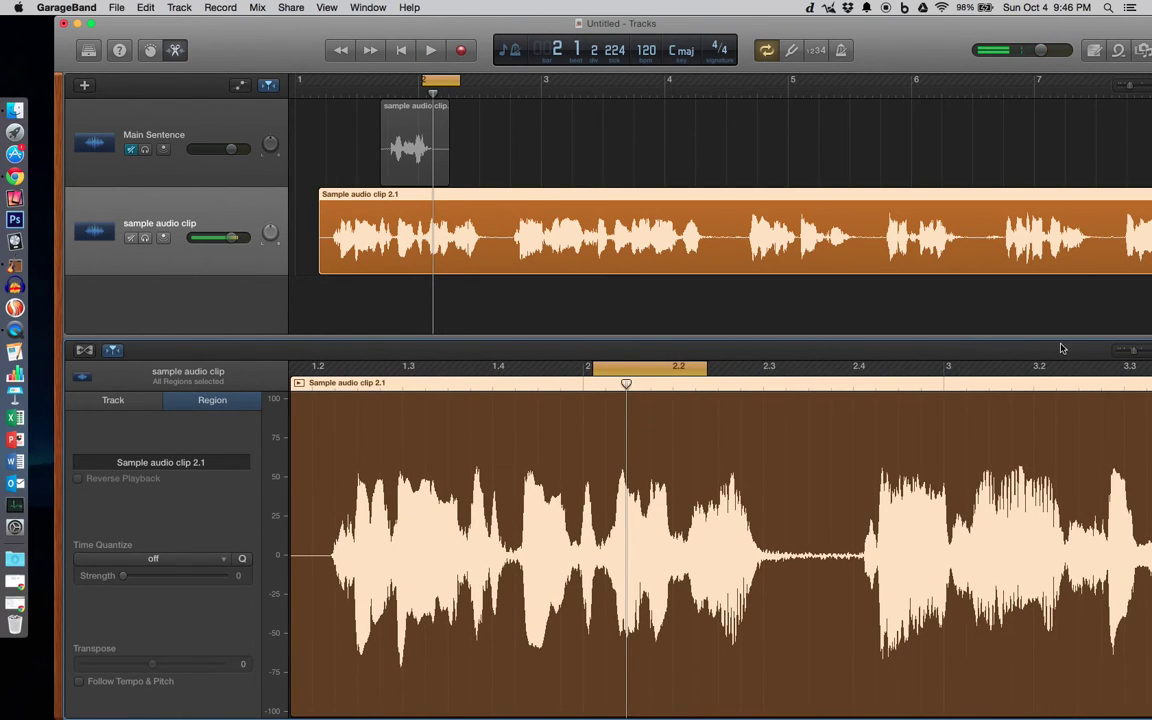
# Step: Turn on Flex for the imported clip in an enlarged waveform view and play the loop
pyautogui.moveTo(1135, 355); pyautogui.dragTo(1137, 355)
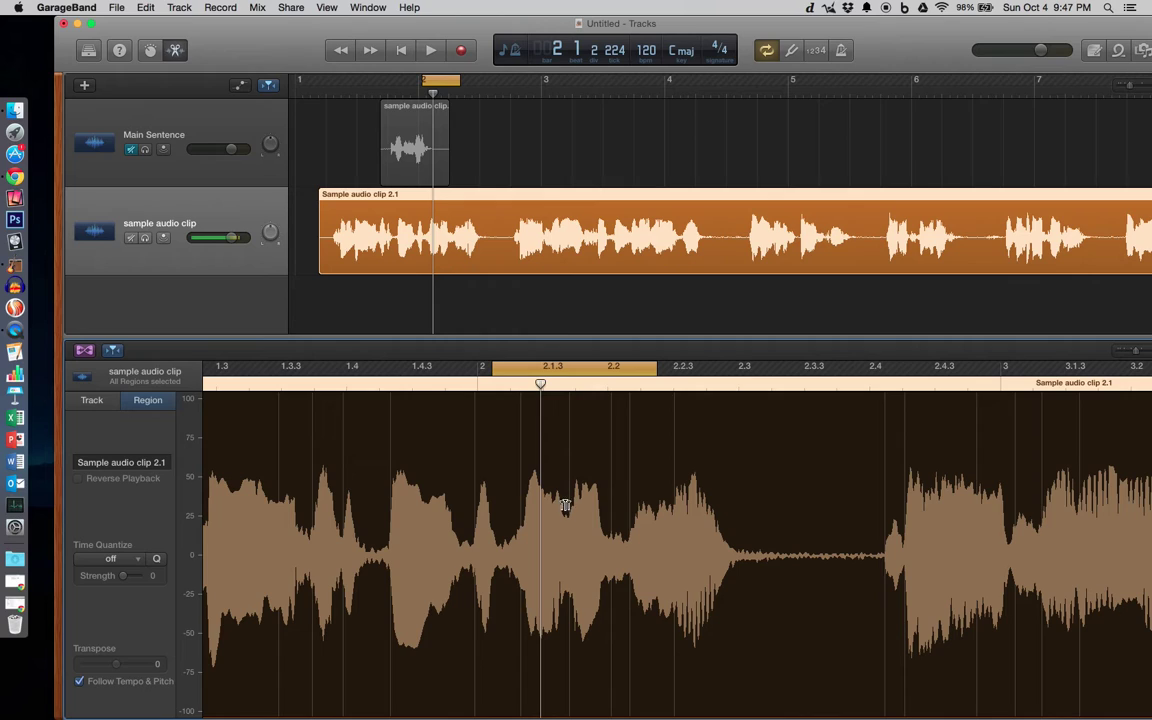
pyautogui.press('space')
pyautogui.press('space')
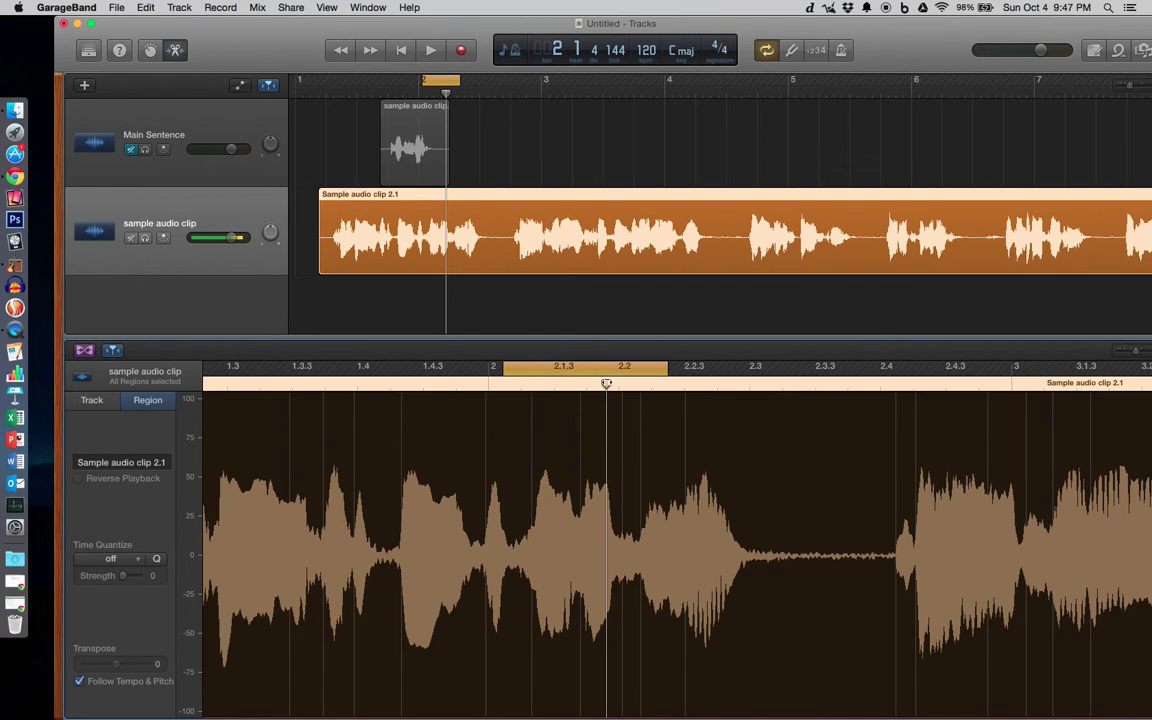
# Step: Add flex markers around 2.2 in the imported clip and pull them later to stretch the word, replaying the loop
pyautogui.click(620, 435)
pyautogui.press('space')
pyautogui.moveTo(634, 435); pyautogui.dragTo(645, 436)
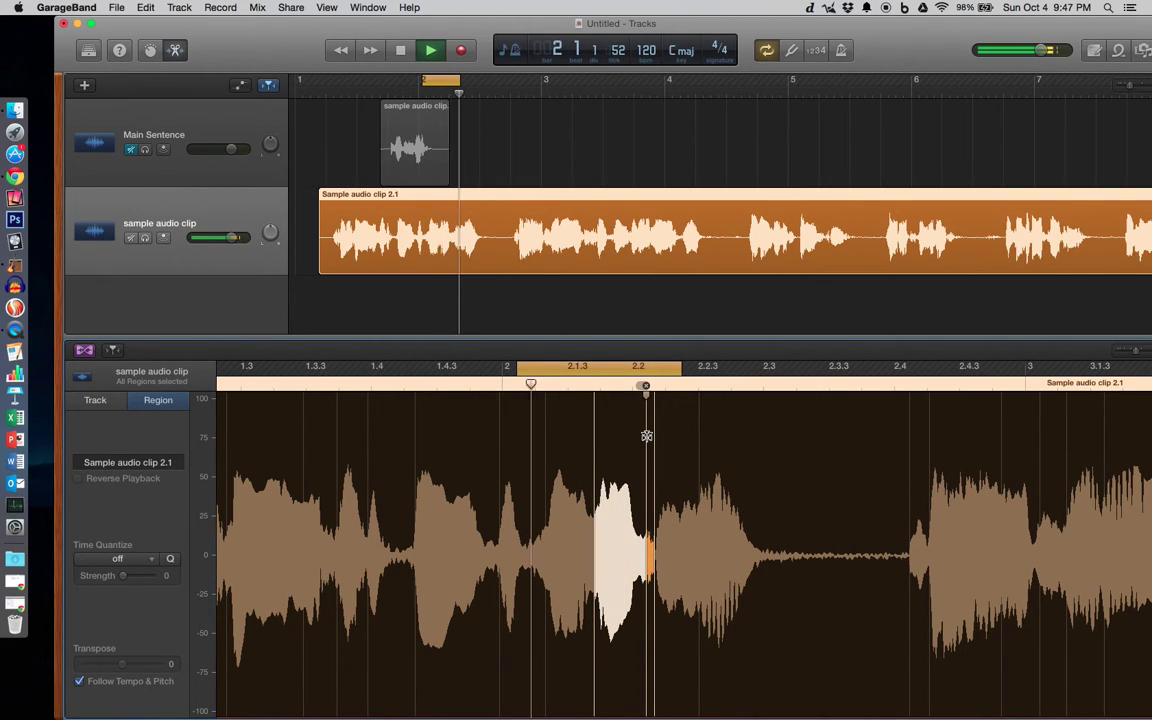
pyautogui.press('space')
pyautogui.moveTo(656, 429); pyautogui.dragTo(672, 427)
pyautogui.press('space')
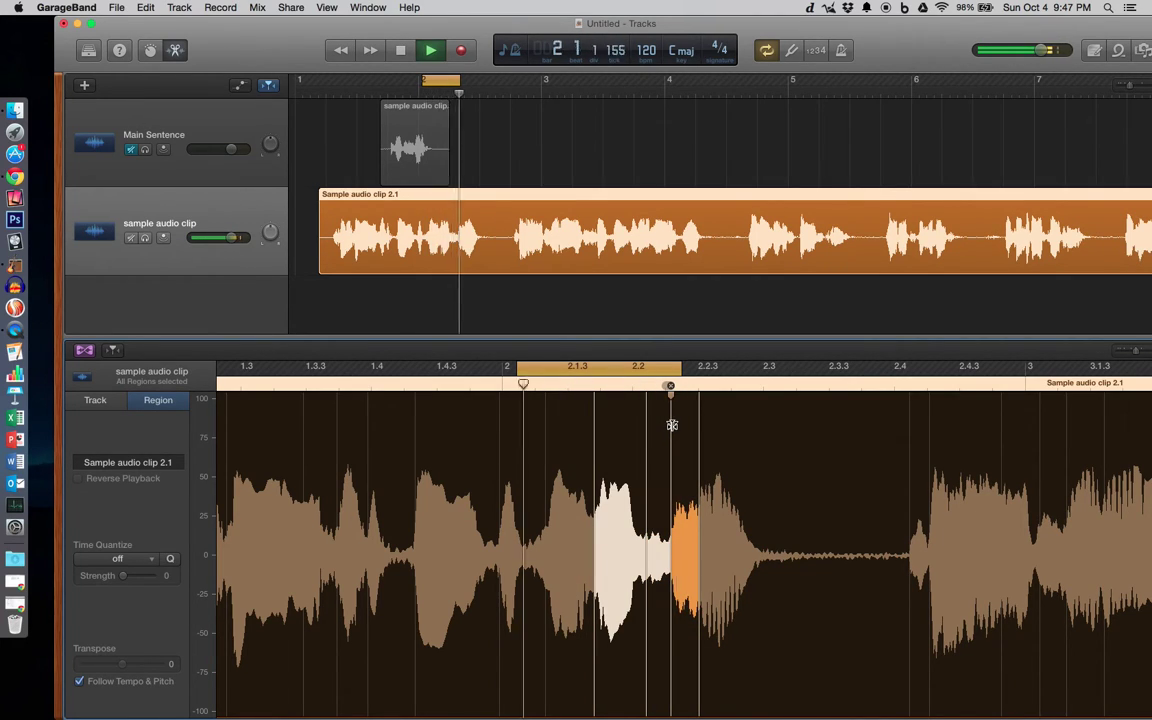
# Step: Stretch the sound just after 2.2 by pulling a flex marker toward 2.2.3, and play the loop
pyautogui.press('space')
pyautogui.moveTo(672, 427)
pyautogui.mouseDown()
pyautogui.moveTo(661, 419)
pyautogui.moveTo(656, 429)
pyautogui.moveTo(687, 441)
pyautogui.mouseUp()
pyautogui.click(677, 440)
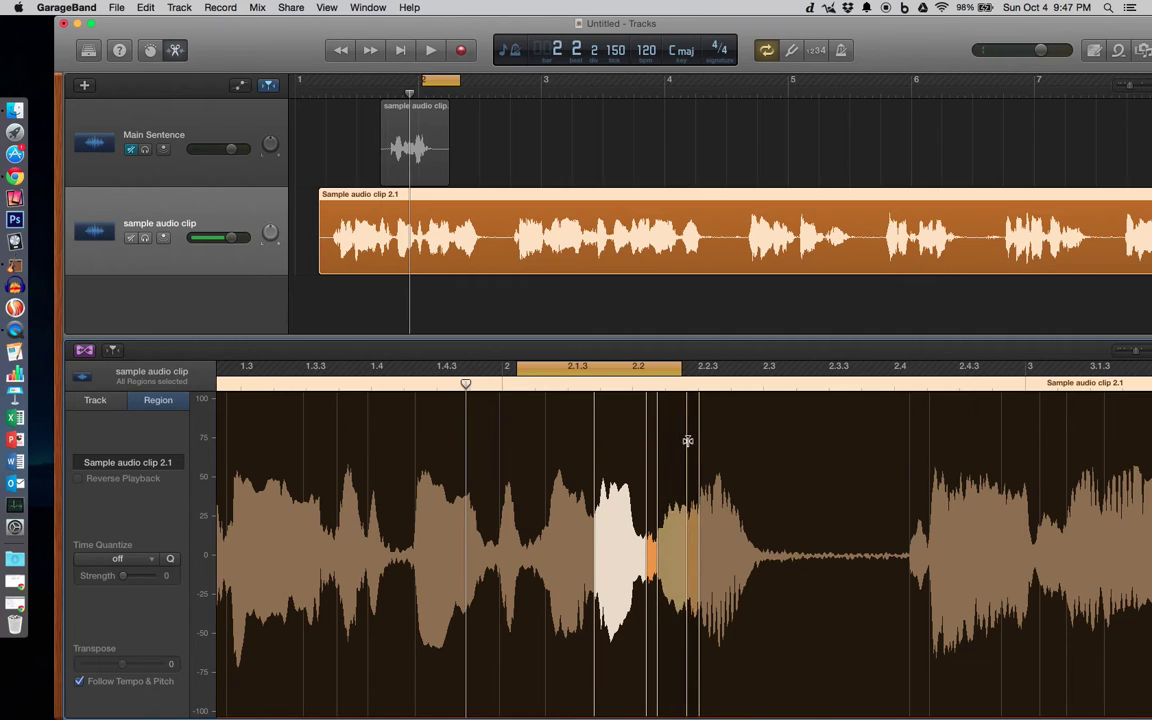
pyautogui.press('space')
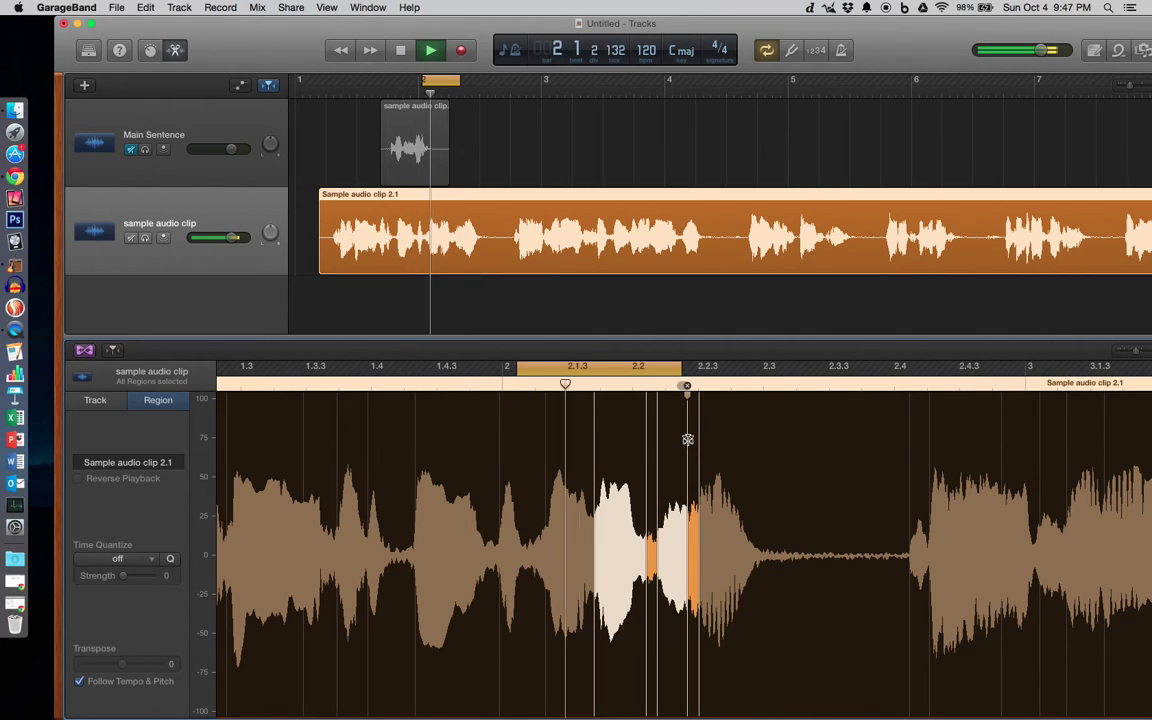
pyautogui.press('space')
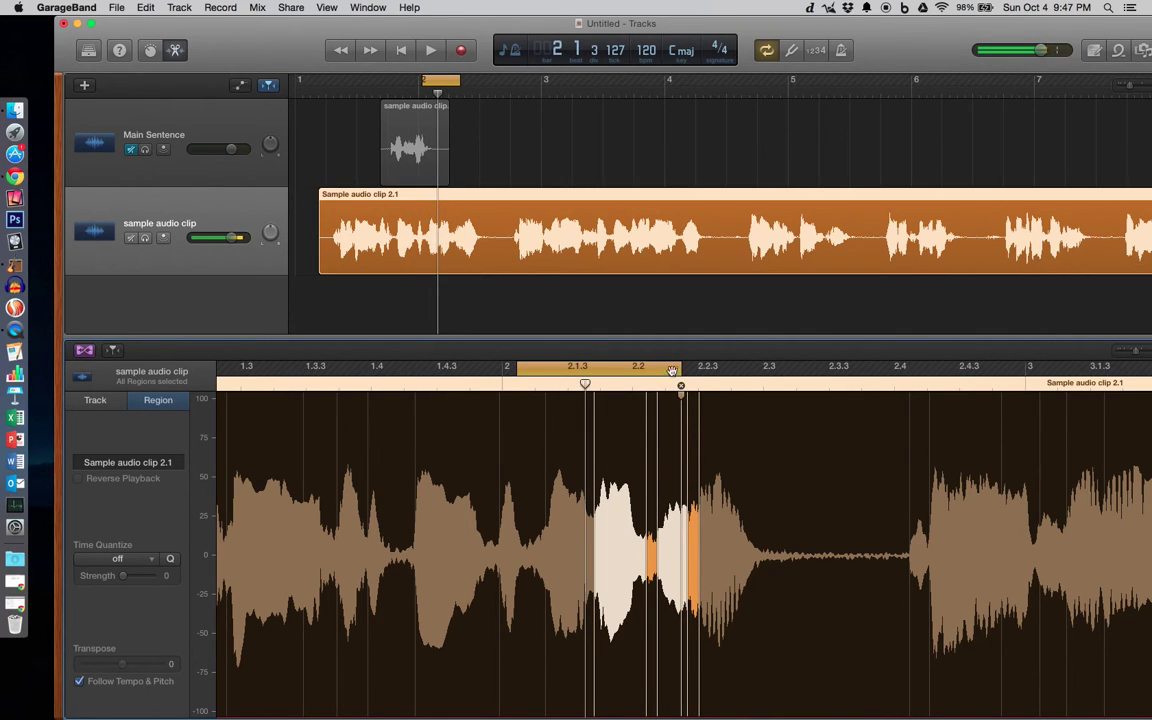
# Step: Extend the end of the cycle range to about 2.2.3 in small increments, replaying the loop each time
pyautogui.moveTo(680, 368); pyautogui.dragTo(690, 368)
pyautogui.press('space')
pyautogui.press('space')
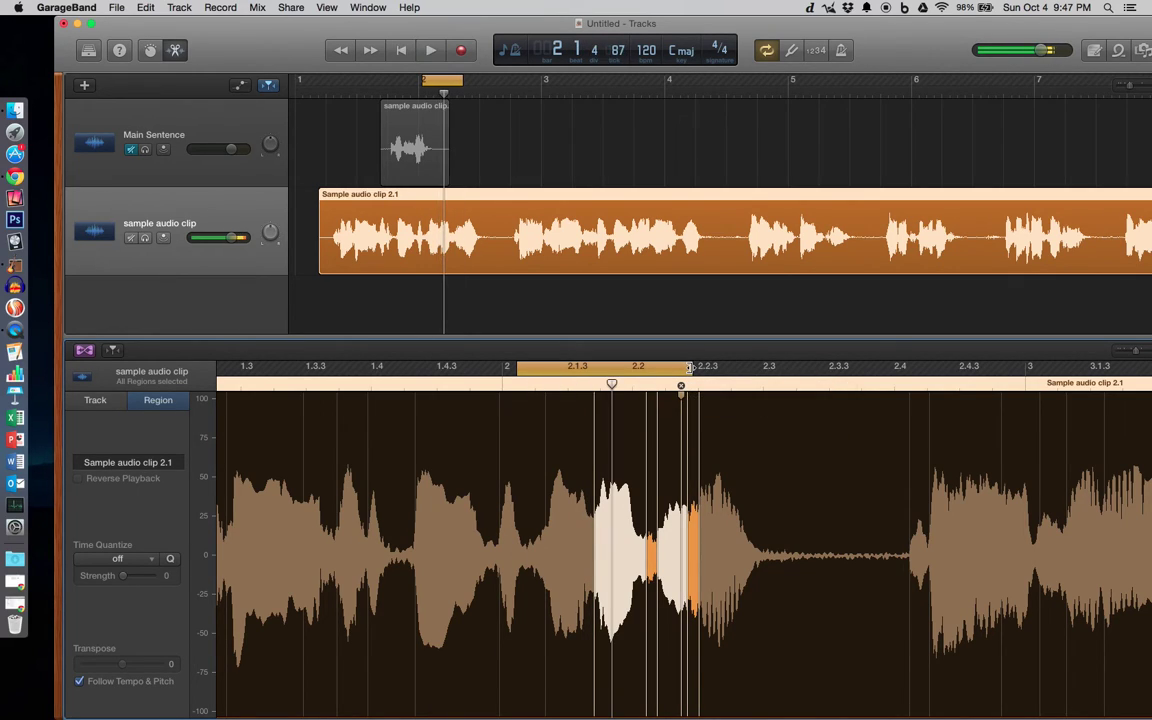
pyautogui.moveTo(690, 368); pyautogui.dragTo(697, 368)
pyautogui.press('space')
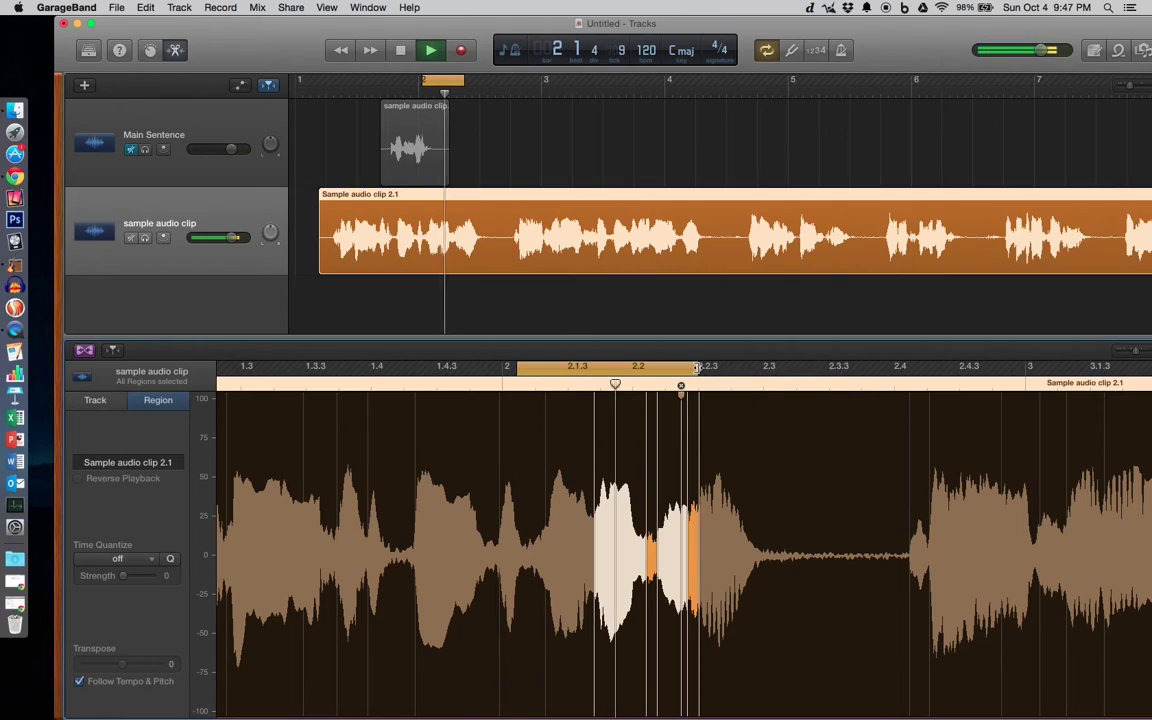
pyautogui.press('space')
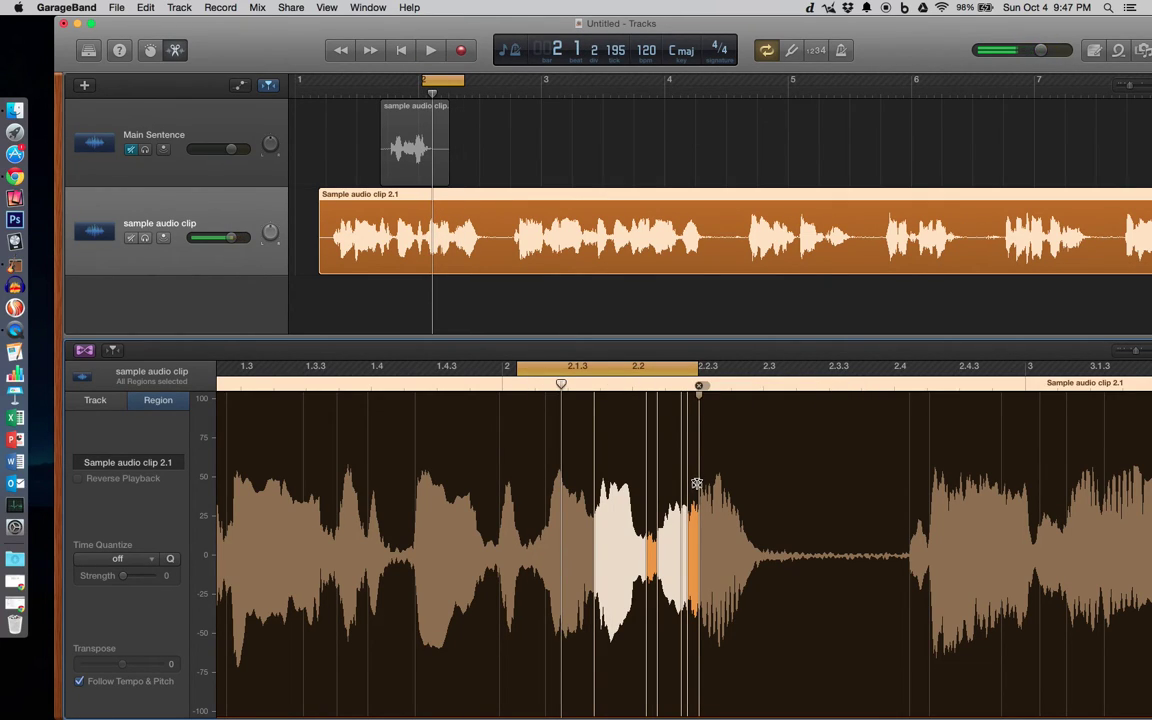
# Step: Shift the flex marker at 2.2.3 slightly later, extend the cycle end to match, and play the loop
pyautogui.moveTo(702, 486); pyautogui.dragTo(703, 440)
pyautogui.moveTo(697, 367); pyautogui.dragTo(703, 367)
pyautogui.press('space')
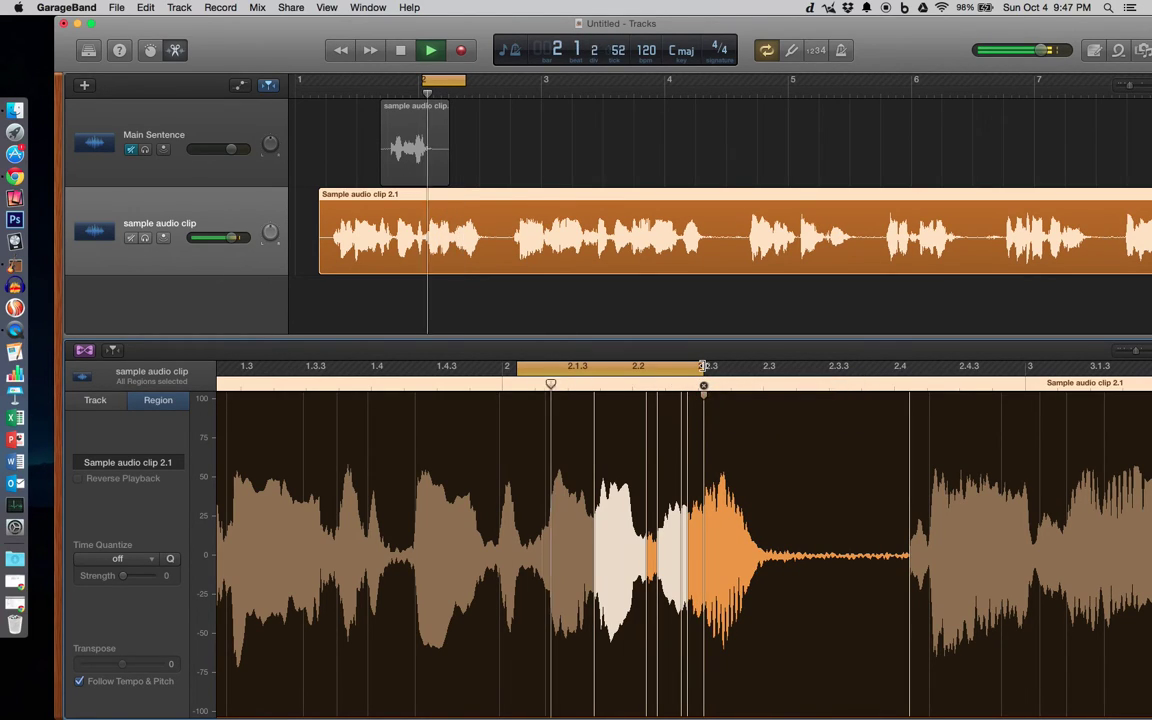
pyautogui.press('space')
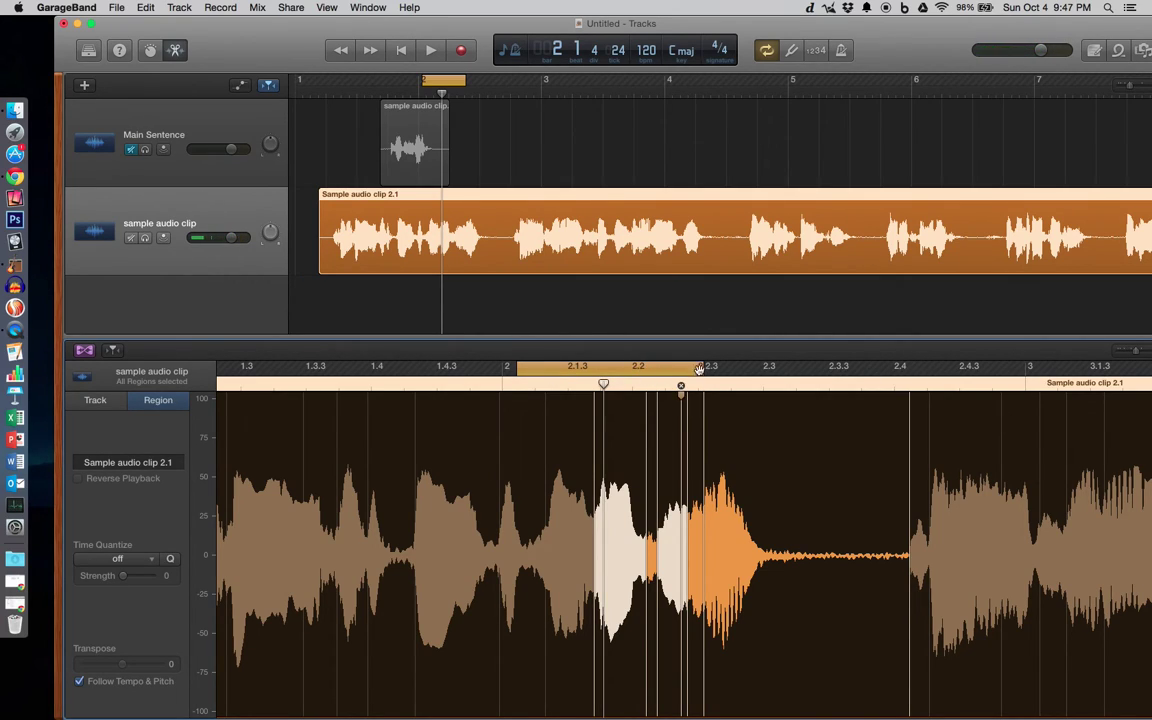
# Step: Nudge the cycle end just past 2.2.3, stretch the sound before it slightly later, and replay the loop
pyautogui.moveTo(700, 368); pyautogui.dragTo(706, 368)
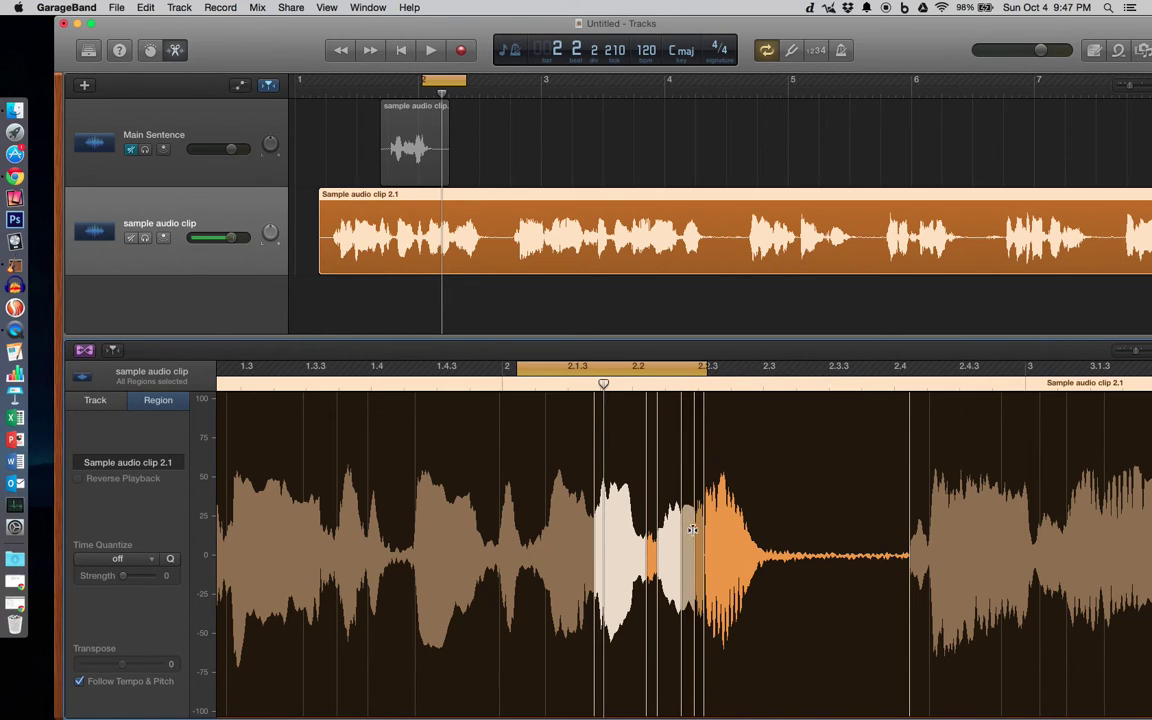
pyautogui.press('space')
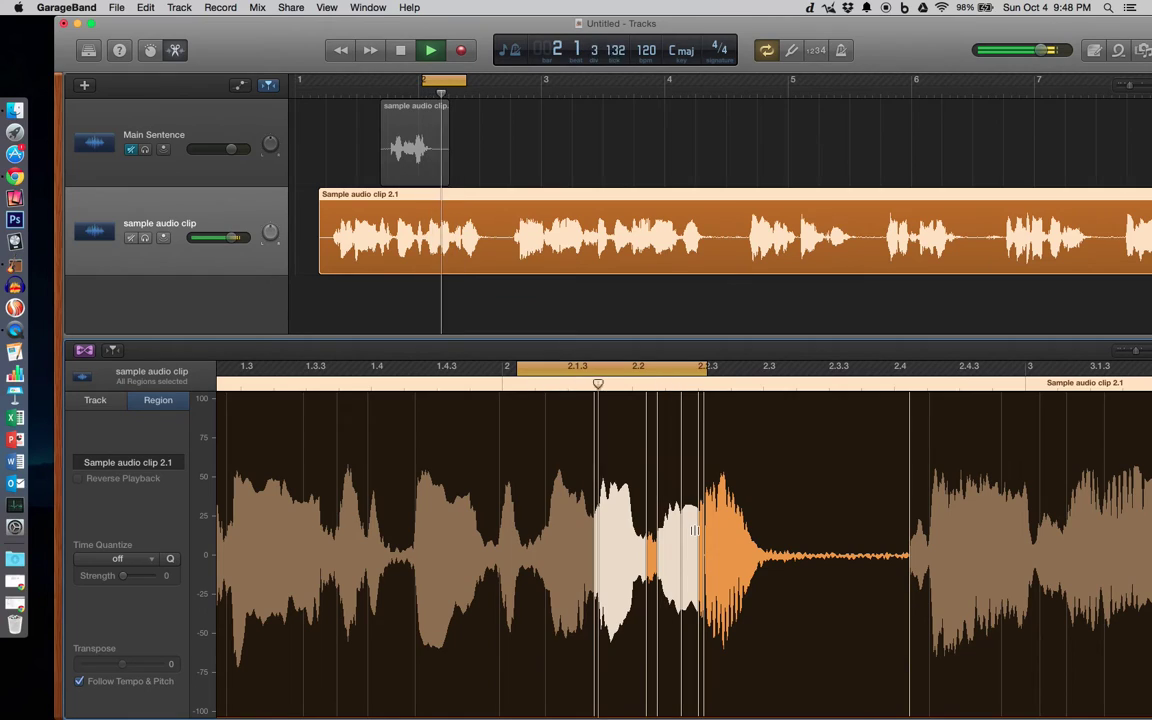
pyautogui.press('space')
# Step: Pull the flex marker just after 2.2.3 later to push the following sound away, and play the loop
pyautogui.moveTo(705, 527)
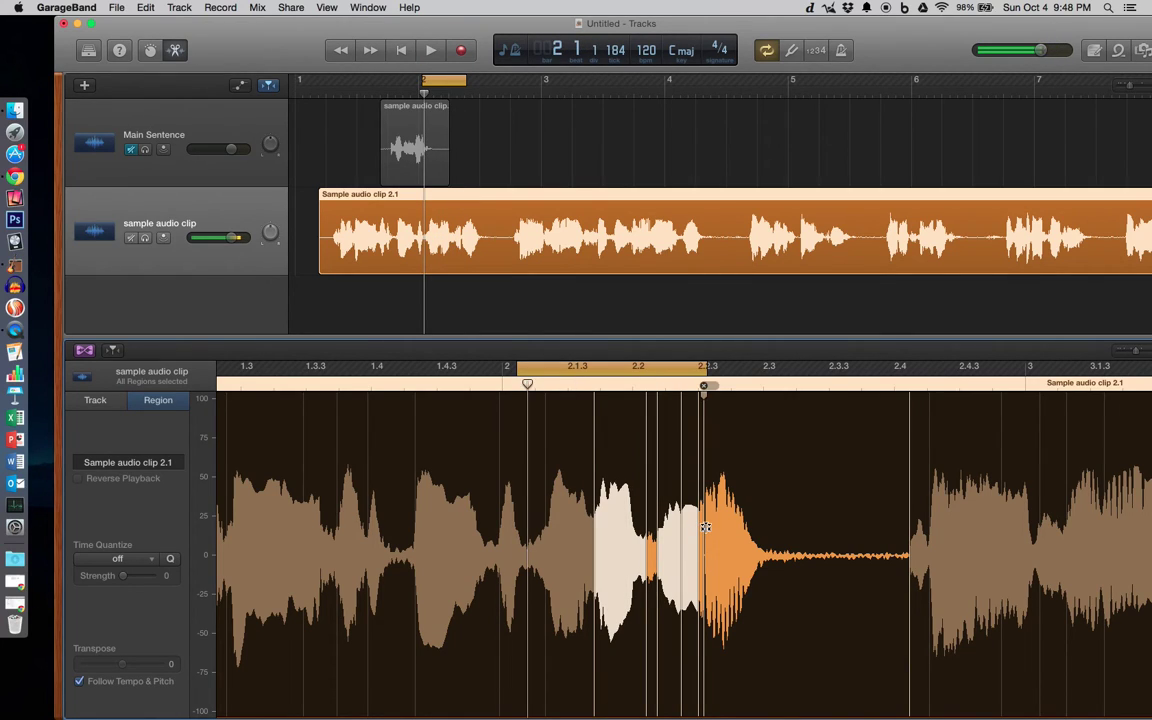
pyautogui.moveTo(705, 527); pyautogui.dragTo(720, 527)
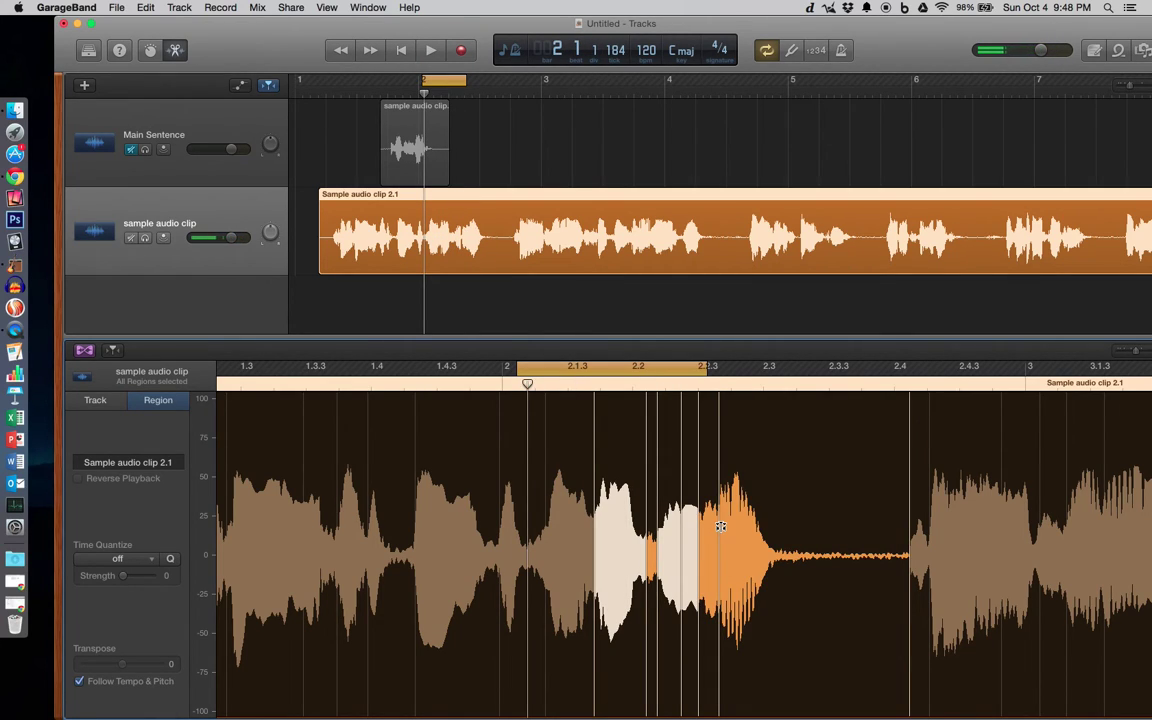
pyautogui.press('space')
pyautogui.press('space')
pyautogui.moveTo(682, 407)
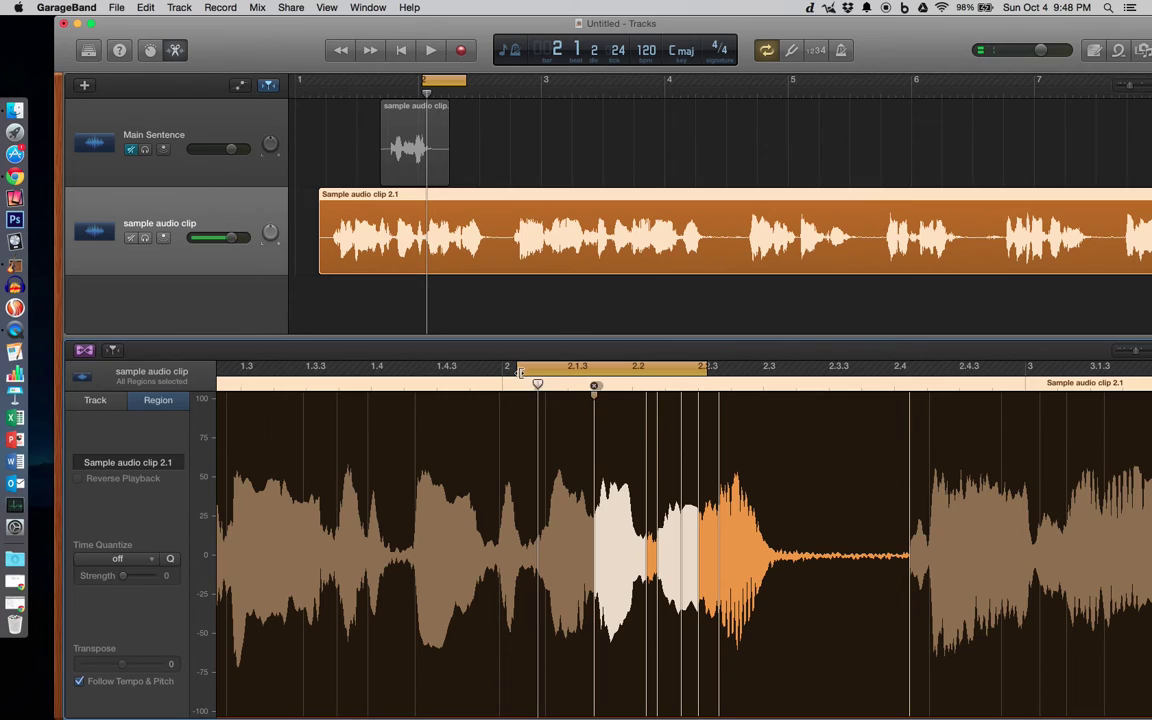
# Step: Split the imported clip at the start and near the end of the cycle range to isolate the stretched word
pyautogui.moveTo(537, 384); pyautogui.dragTo(519, 384)
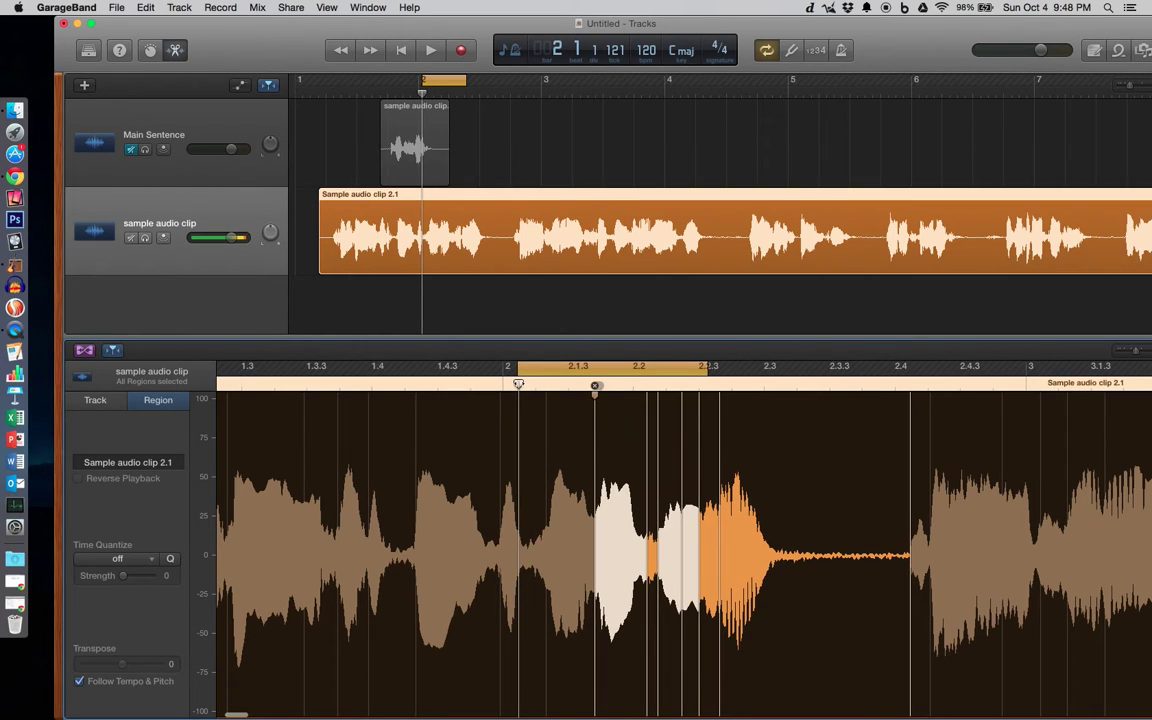
pyautogui.press('super+t')
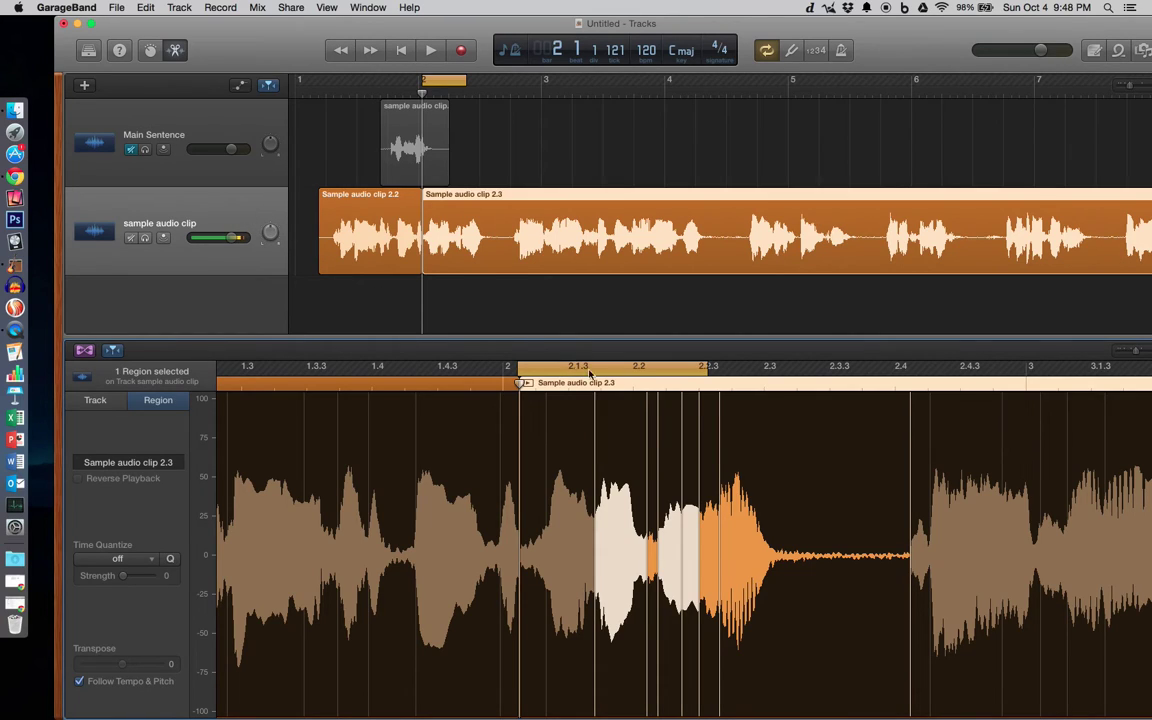
pyautogui.moveTo(521, 383); pyautogui.dragTo(704, 384)
pyautogui.moveTo(705, 383); pyautogui.dragTo(706, 383)
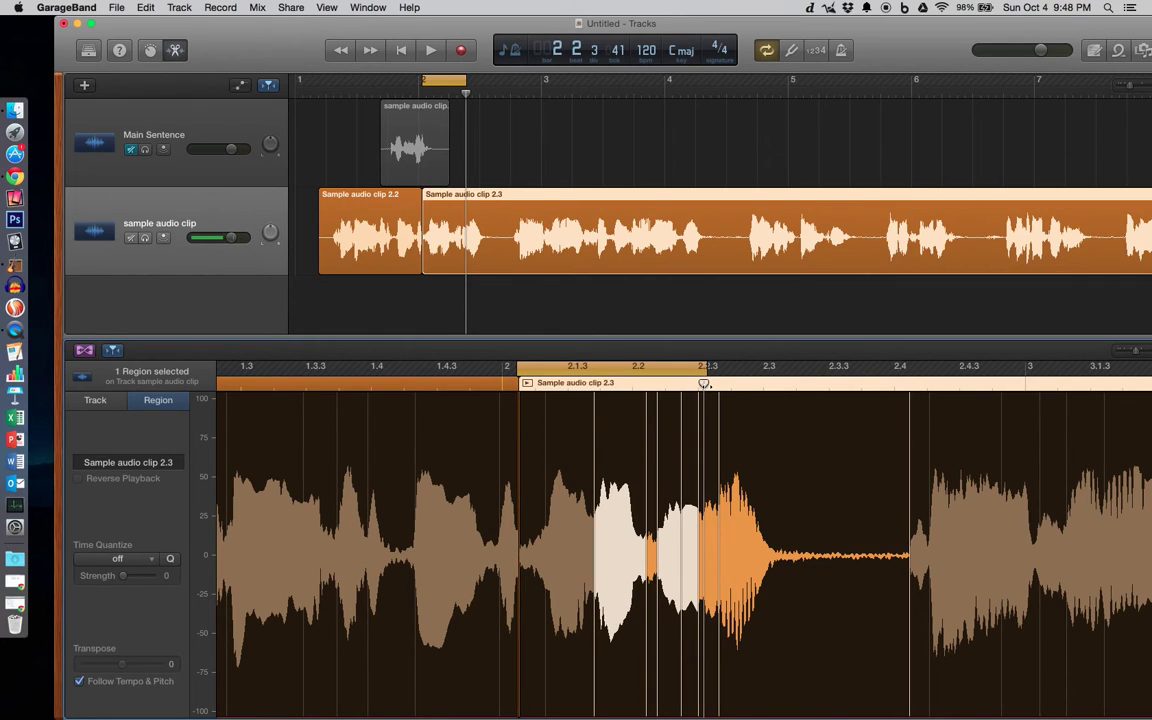
pyautogui.press('super+t')
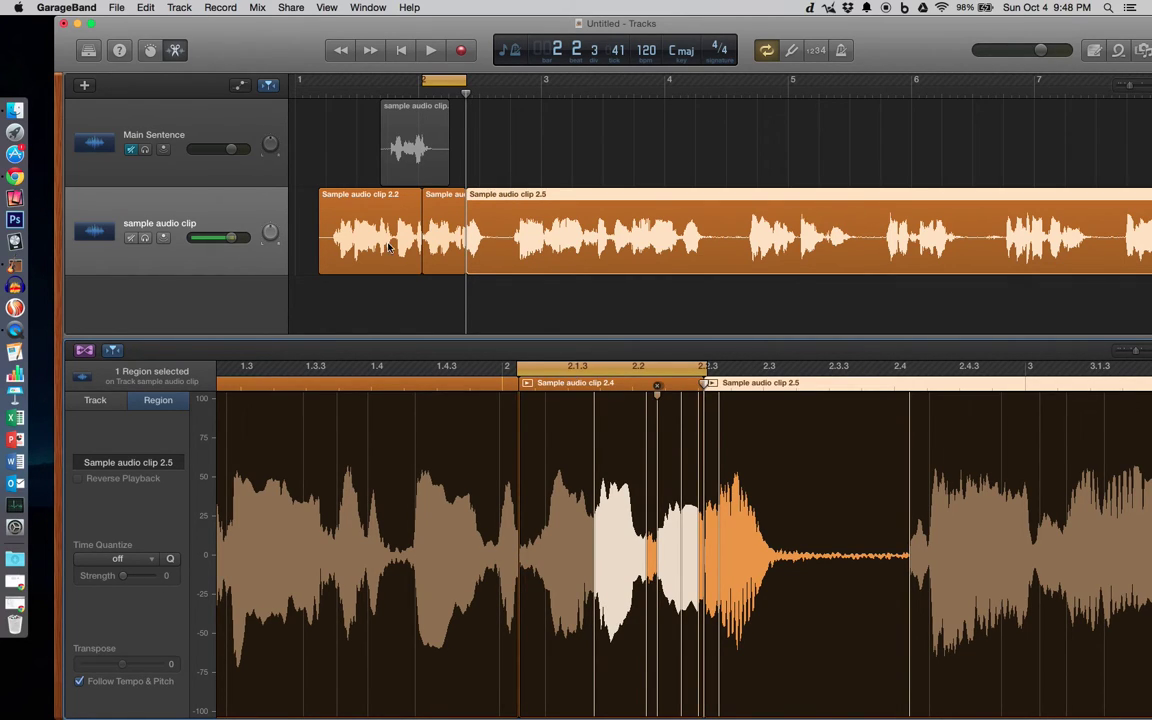
# Step: Move the isolated word onto the Main Sentence track ahead of the existing clip and turn off cycling
pyautogui.click(432, 217)
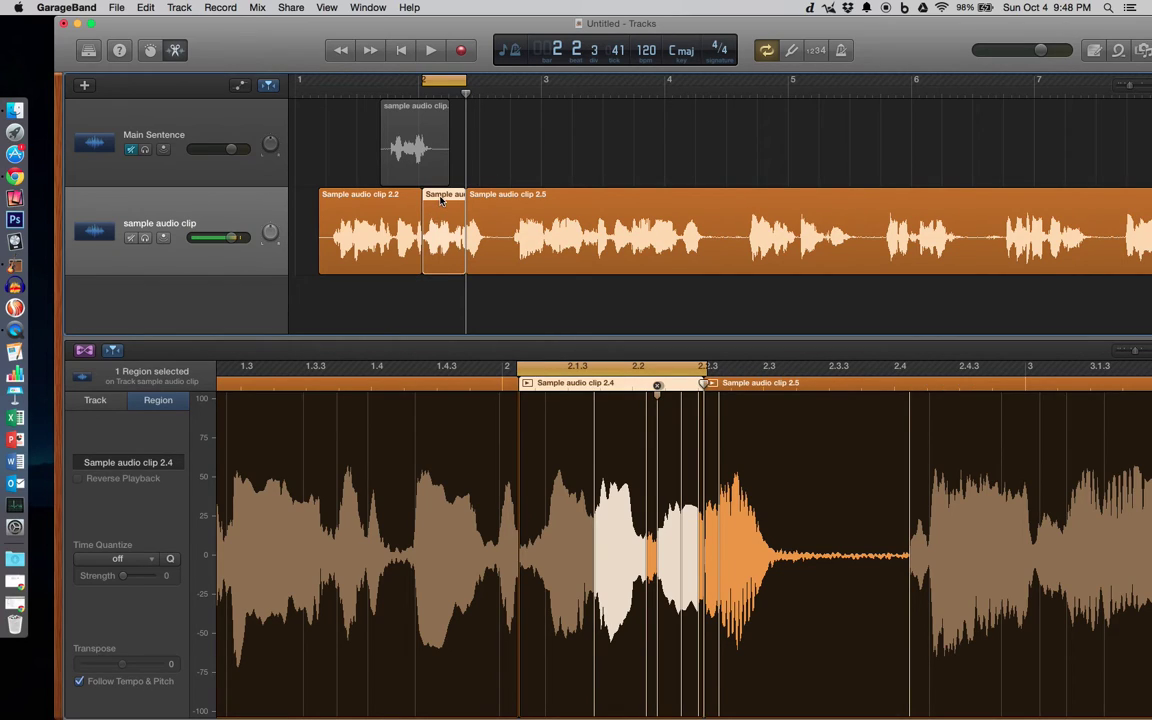
pyautogui.moveTo(432, 217); pyautogui.dragTo(348, 137)
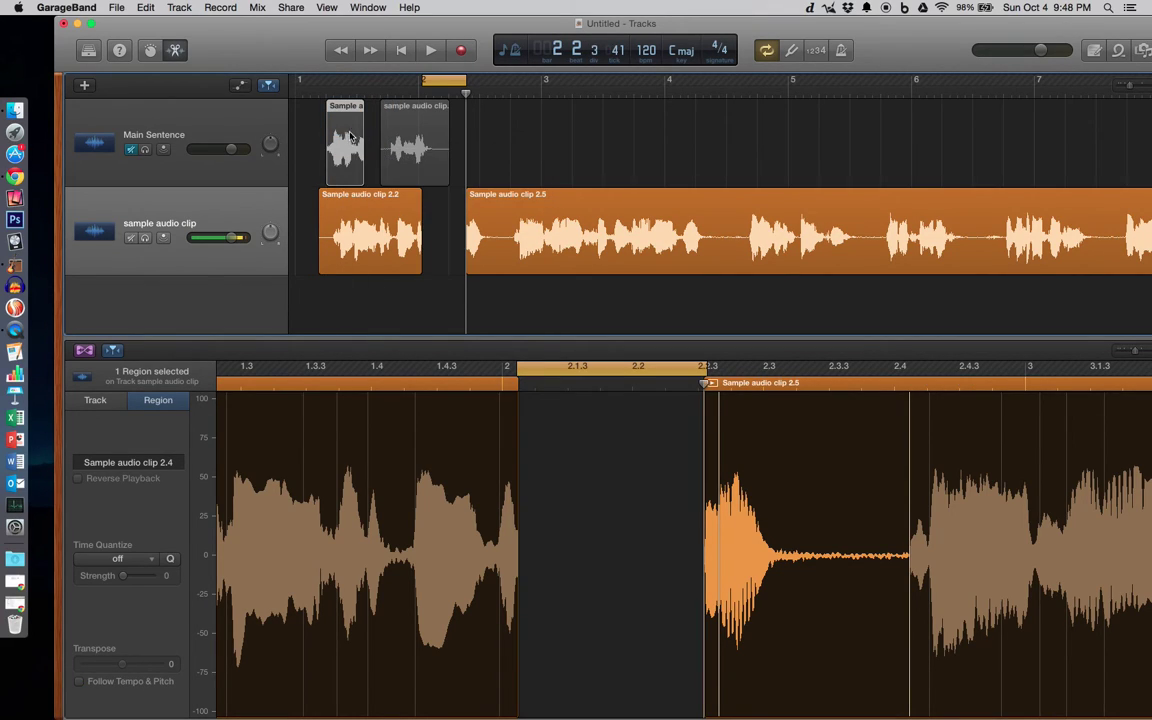
pyautogui.click(436, 79)
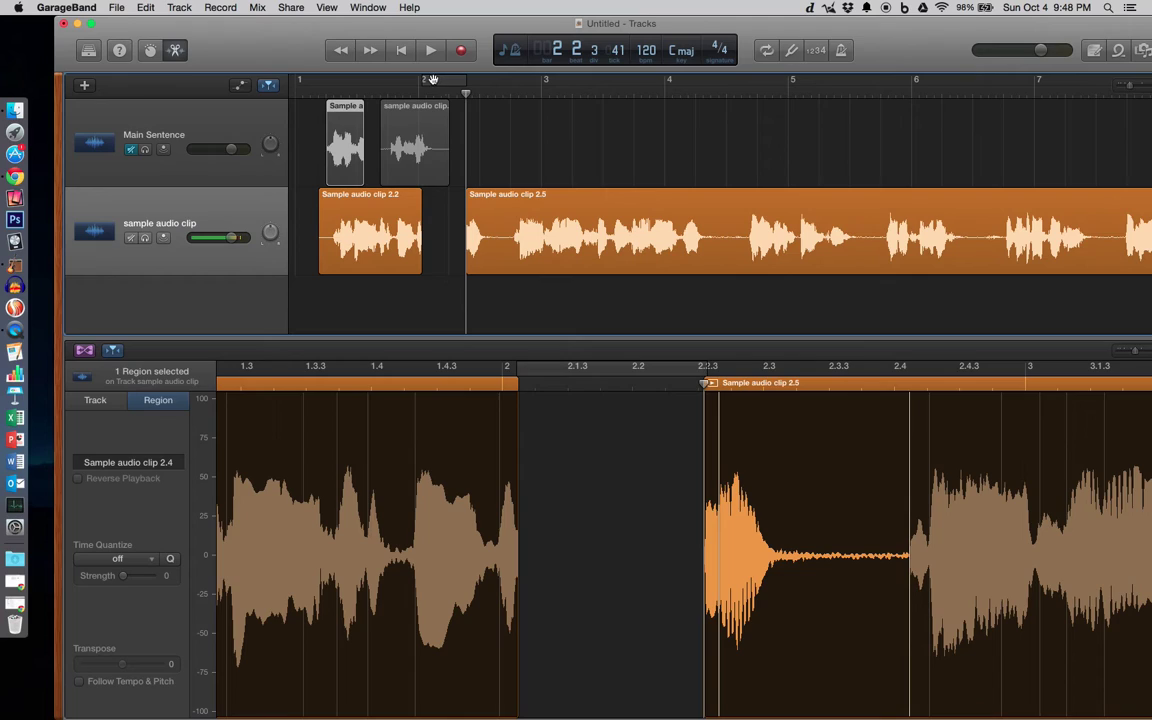
# Step: Mute the sample audio clip track, unmute the Main Sentence track, and play the assembled words from the beginning
pyautogui.click(131, 237)
pyautogui.click(131, 149)
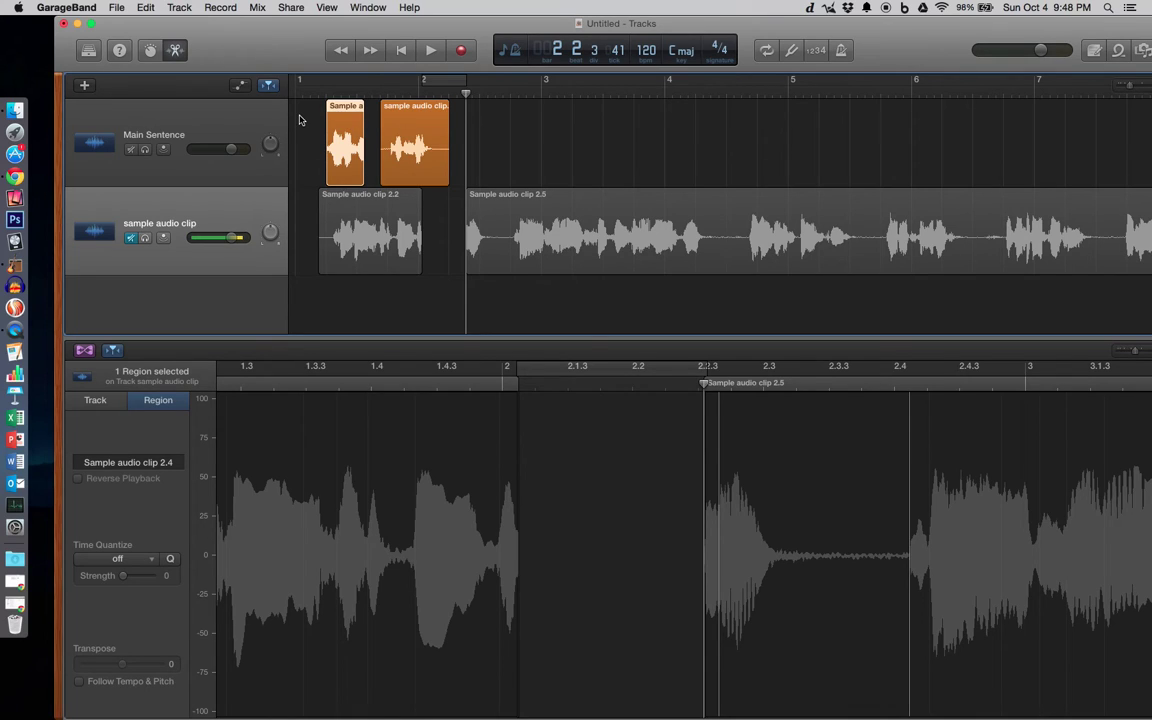
pyautogui.press('Return')
pyautogui.press('space')
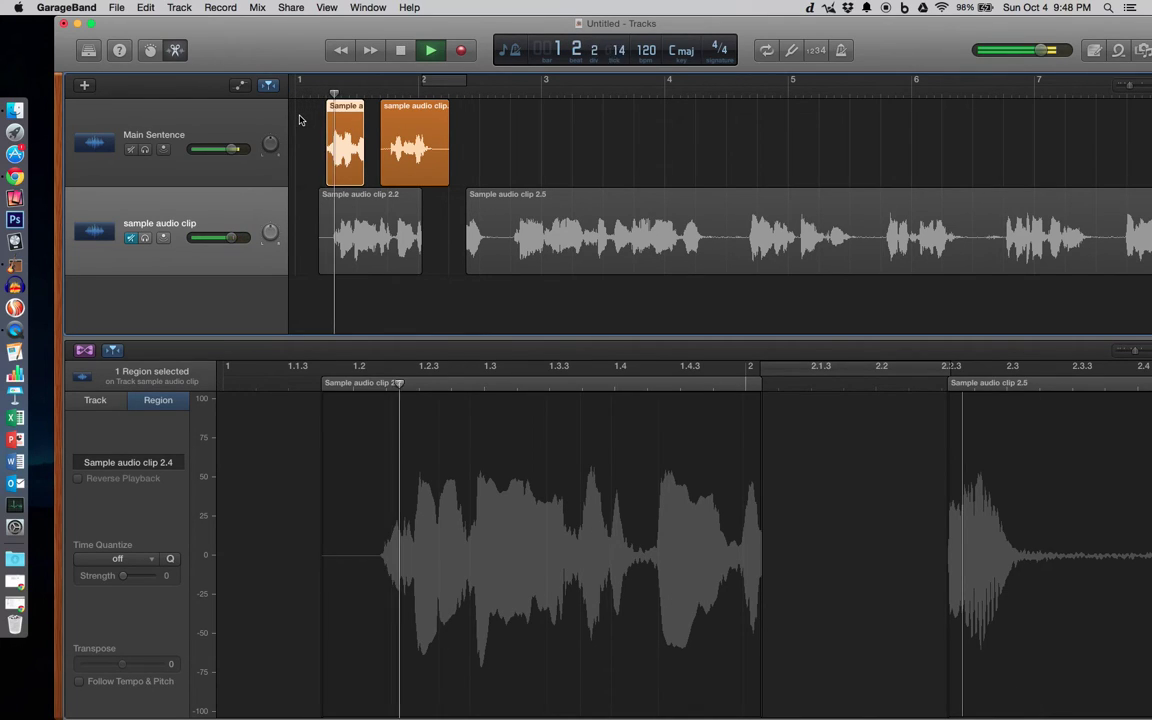
pyautogui.press('space')
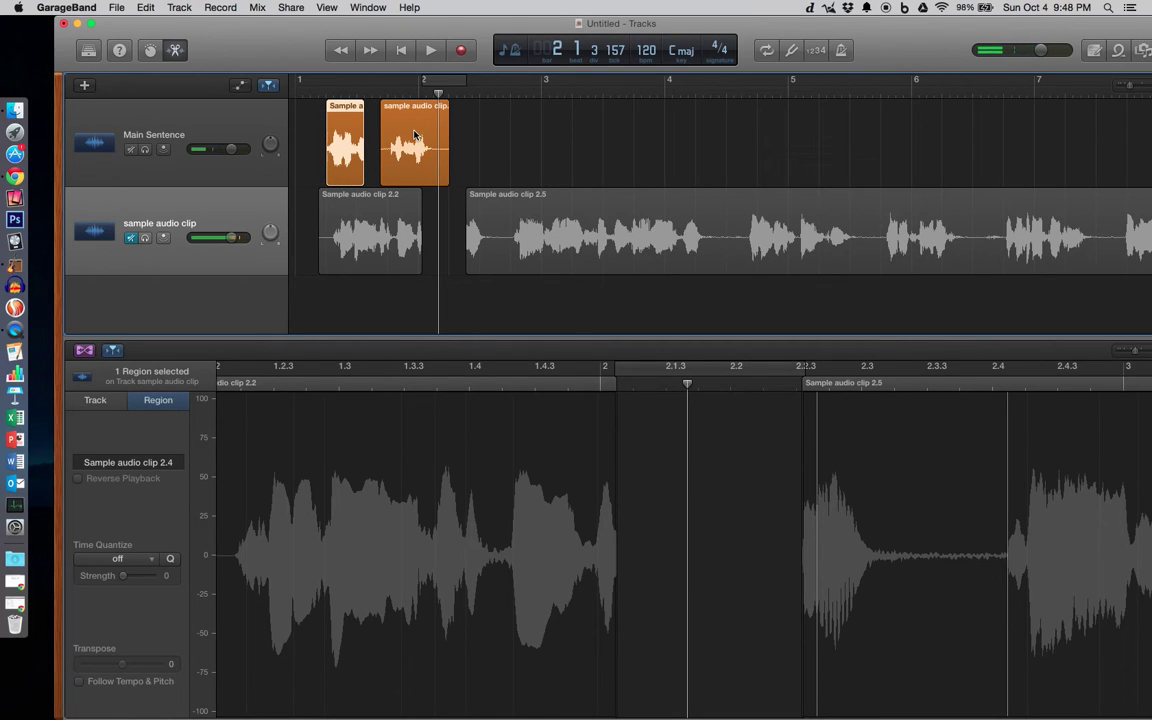
# Step: Trim the silent start of the second Main Sentence clip, move it close behind the first clip, and play the result from the beginning
pyautogui.moveTo(1130, 88); pyautogui.dragTo(1137, 88)
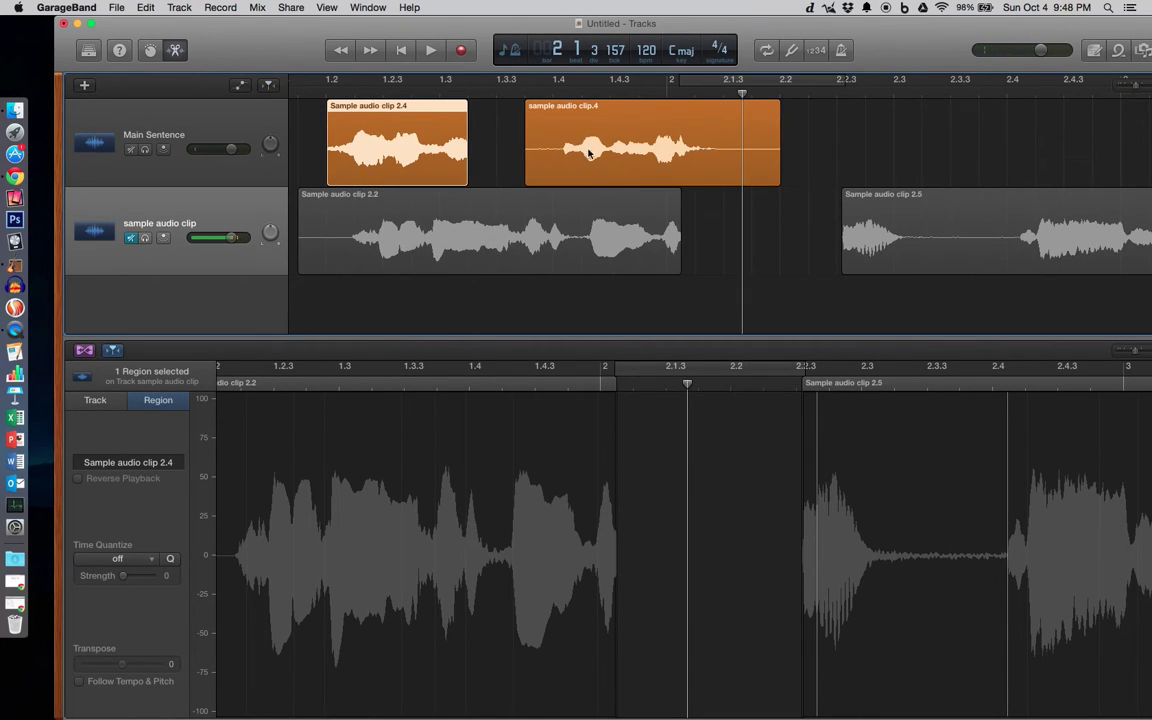
pyautogui.click(530, 142)
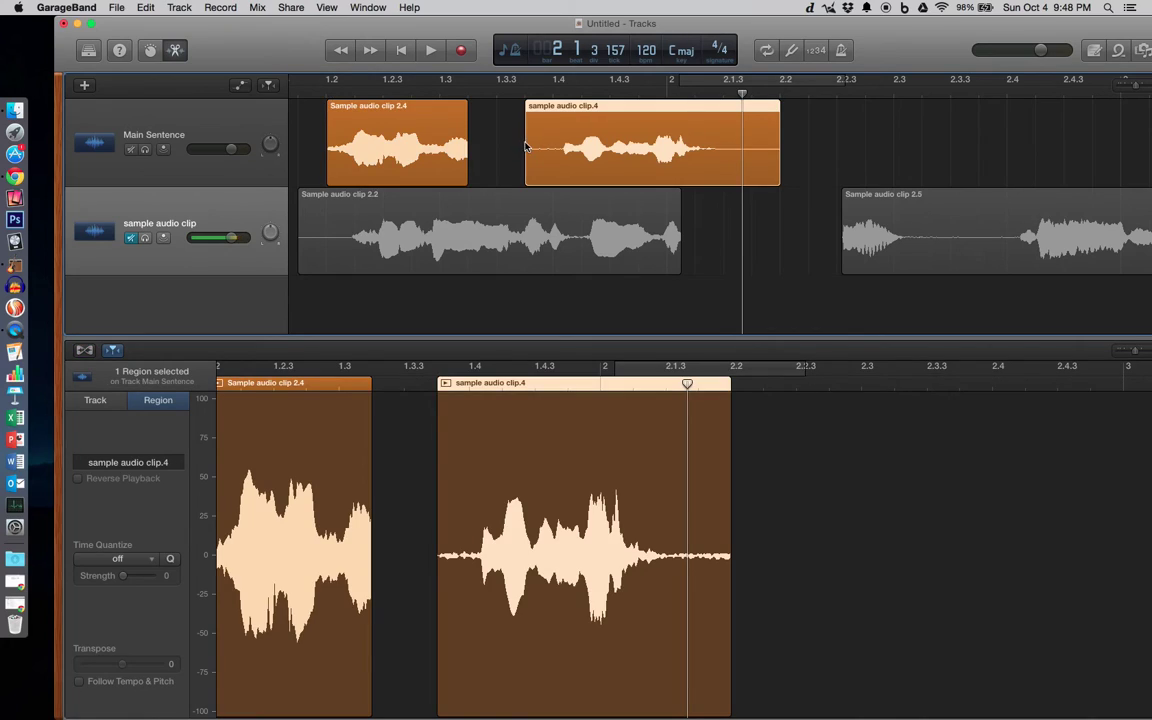
pyautogui.moveTo(527, 148); pyautogui.dragTo(483, 112)
pyautogui.press('Return')
pyautogui.press('space')
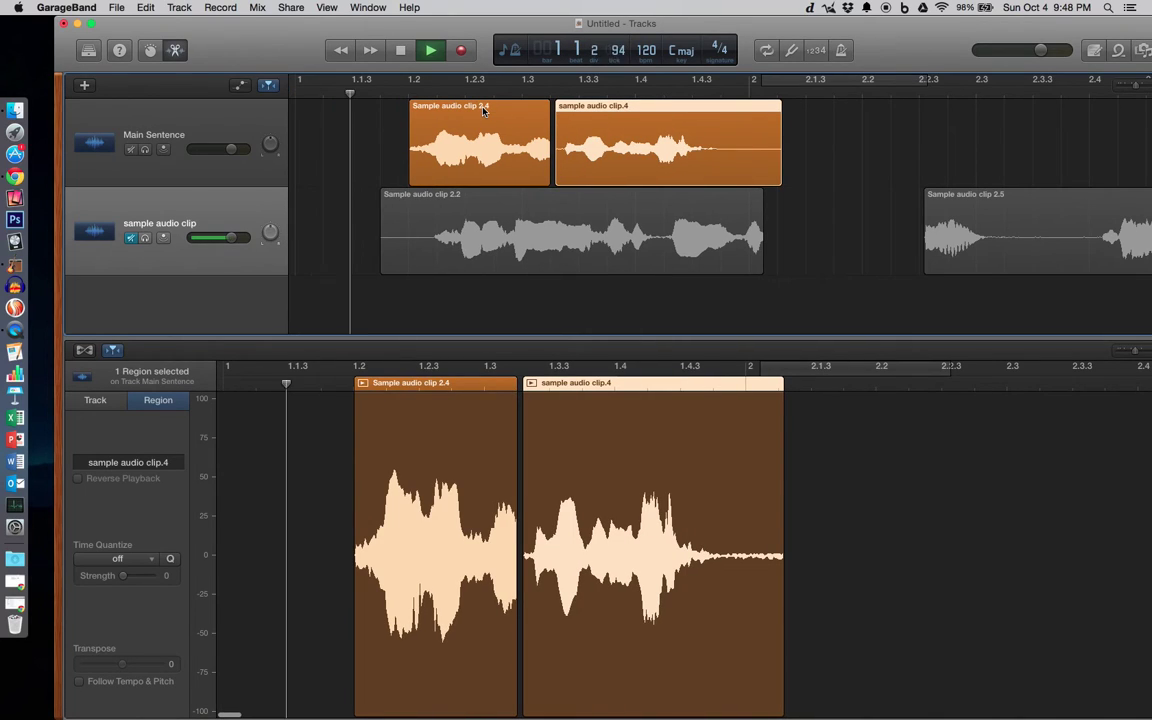
pyautogui.press('space')
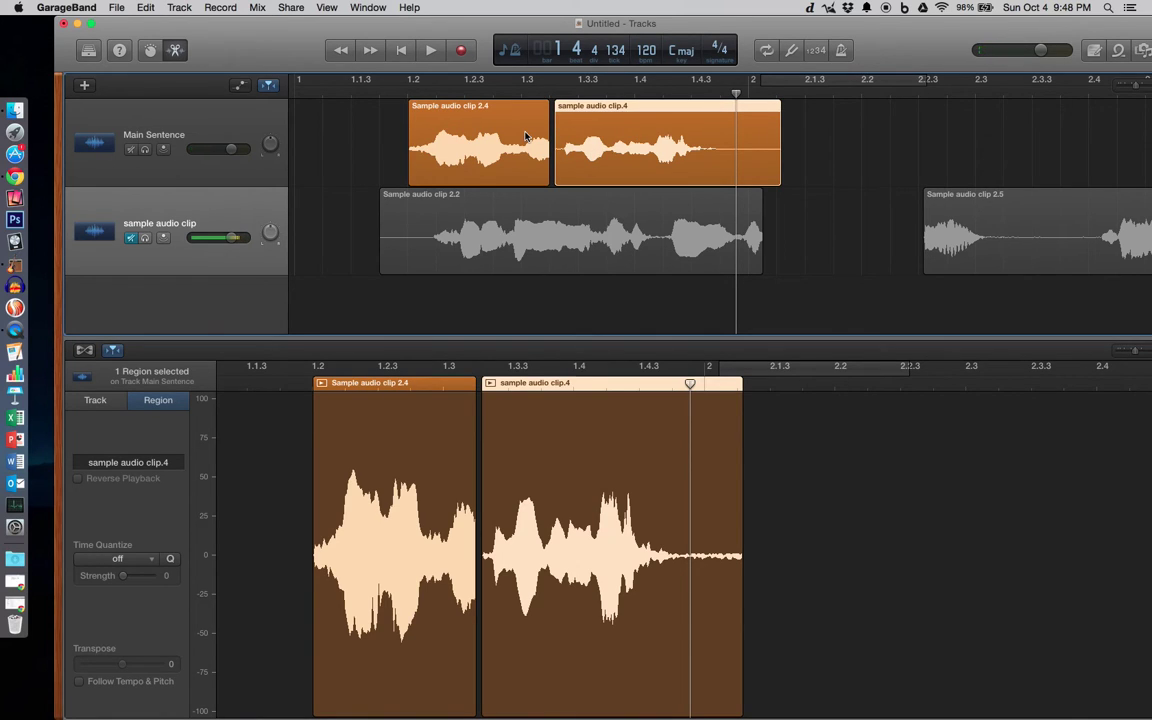
# Step: Show track automation and choose Volume as the Main Sentence track's automation parameter
pyautogui.scroll(5, 522, 136)
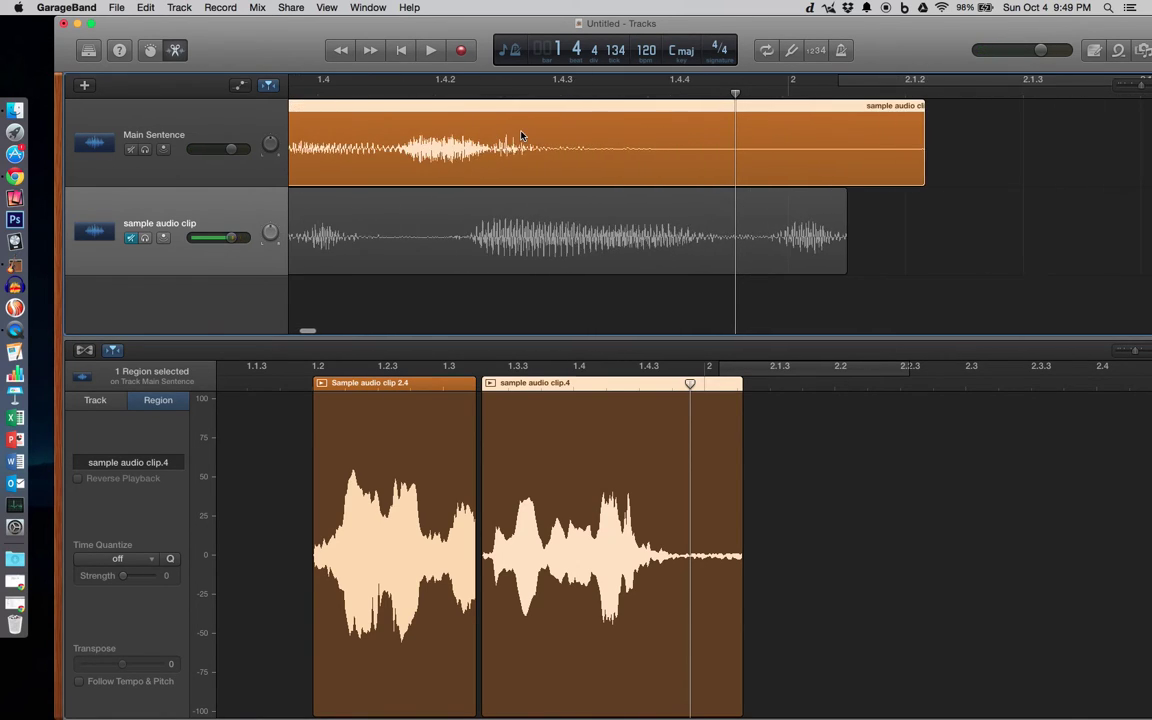
pyautogui.hscroll(-5, 521, 135)
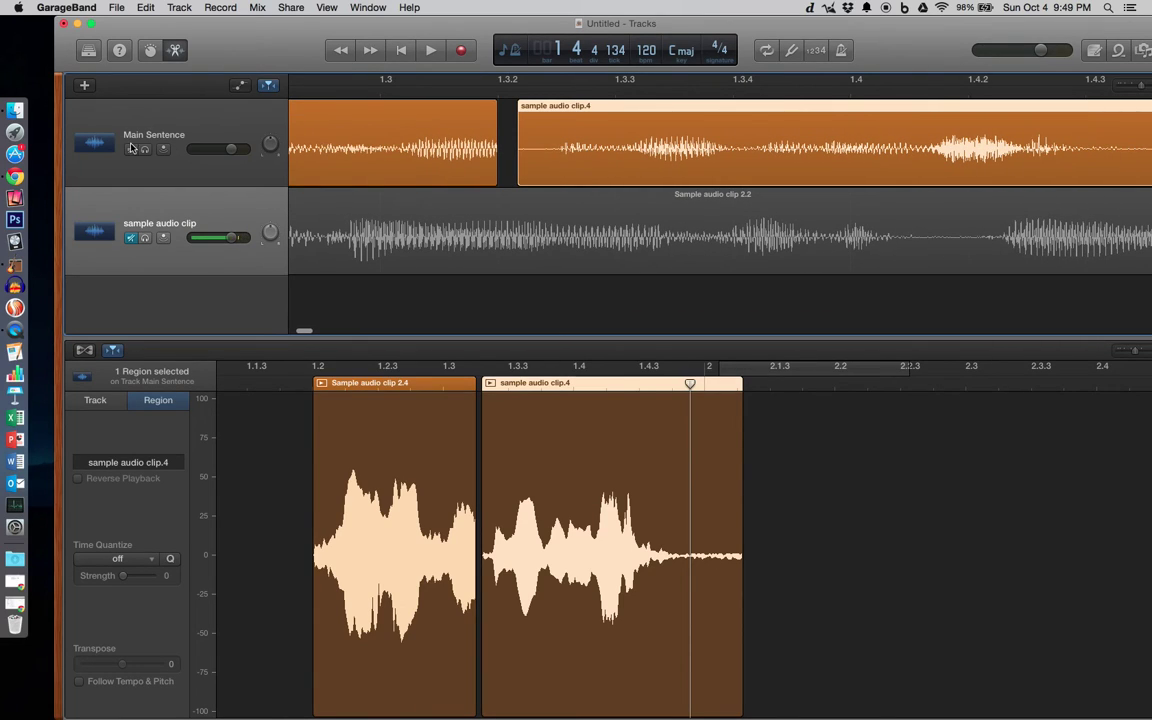
pyautogui.click(239, 85)
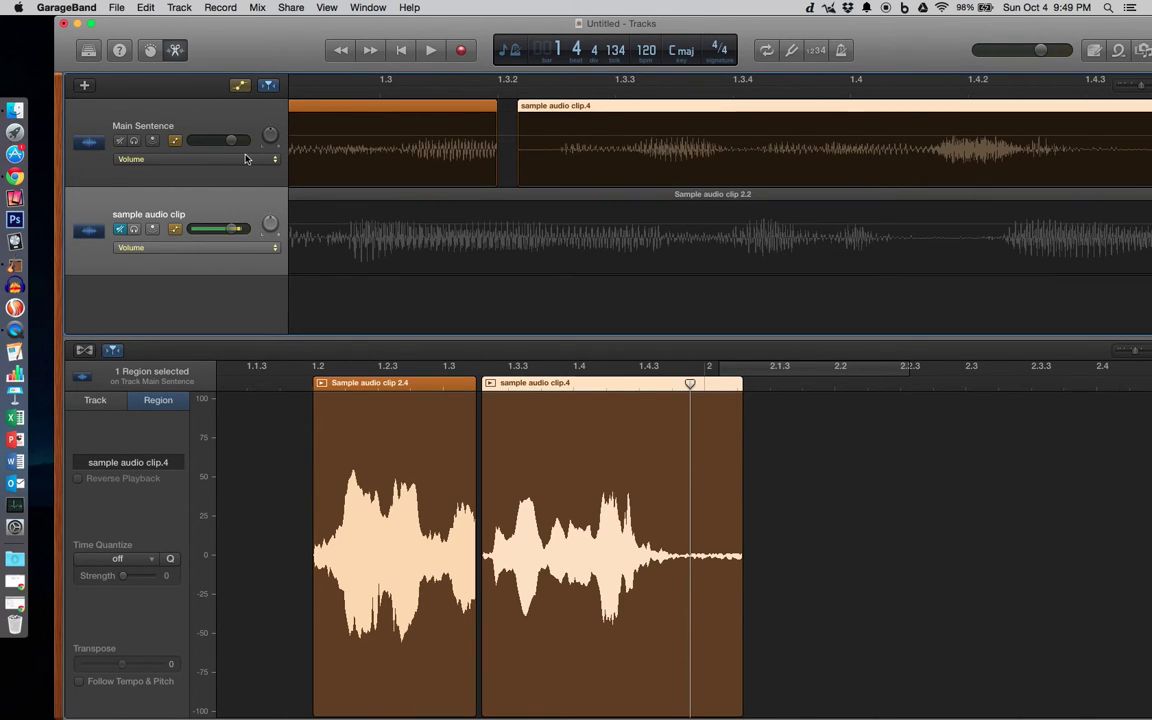
pyautogui.click(266, 160)
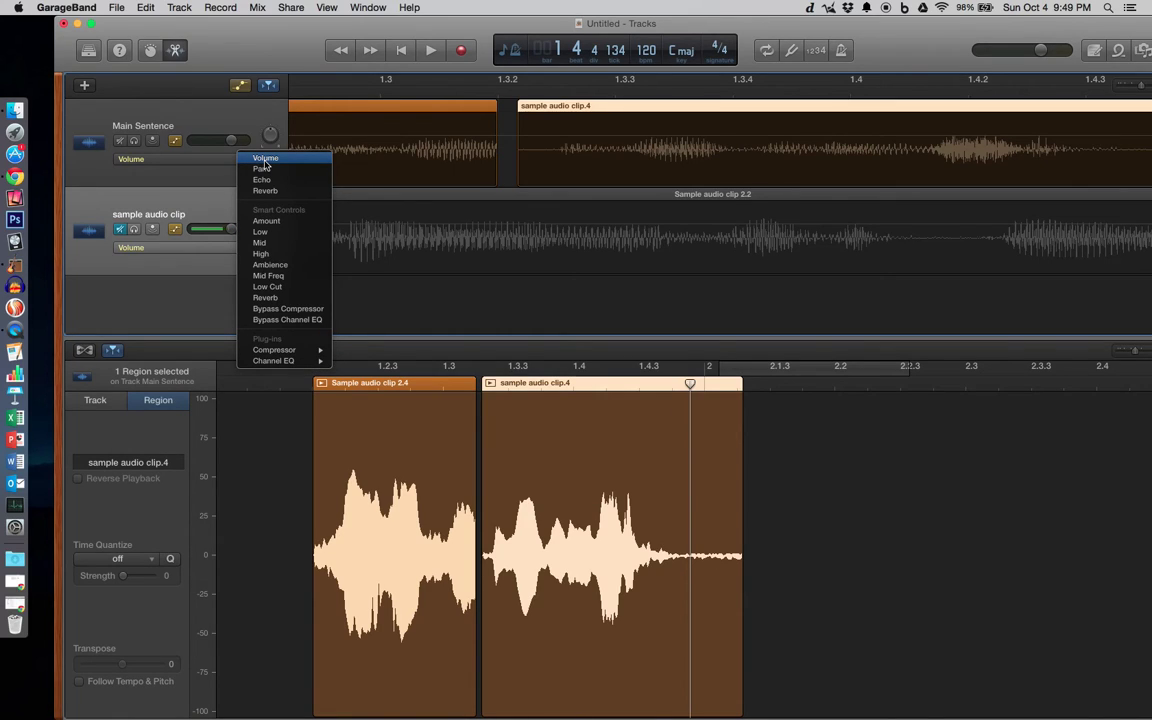
pyautogui.click(264, 162)
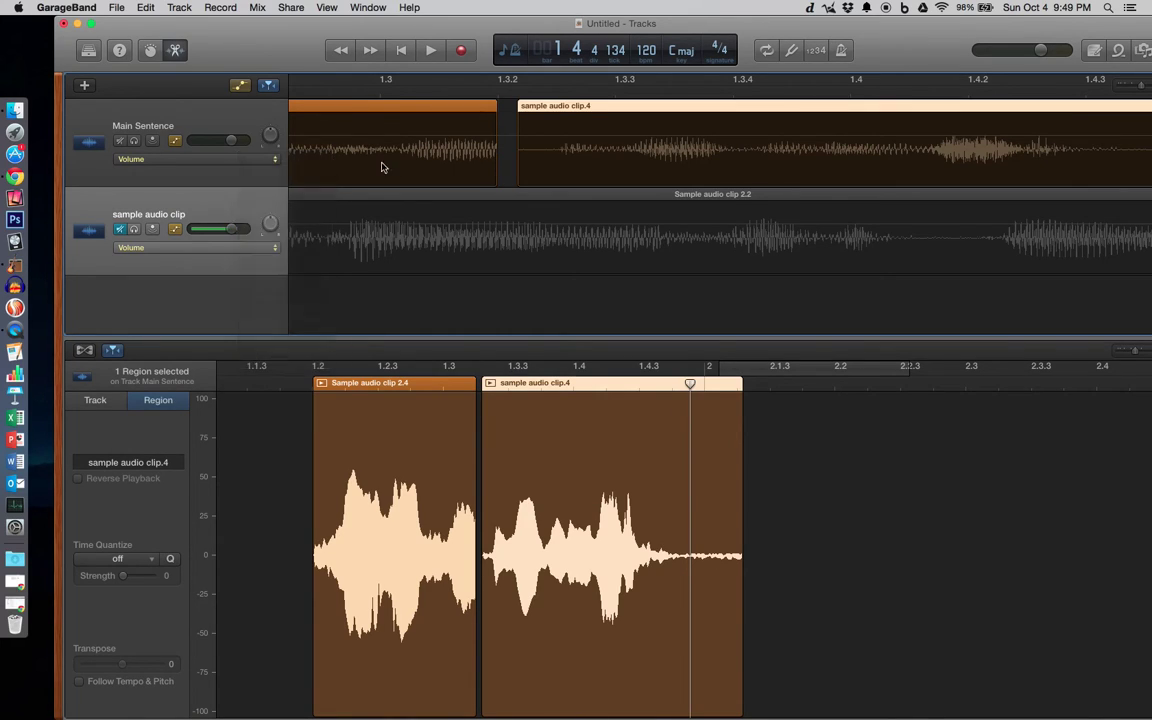
# Step: Add volume points that fade out the first word's end and restore the level before the second clip, and play the transition
pyautogui.scroll(5, 437, 152)
pyautogui.scroll(-3, 437, 150)
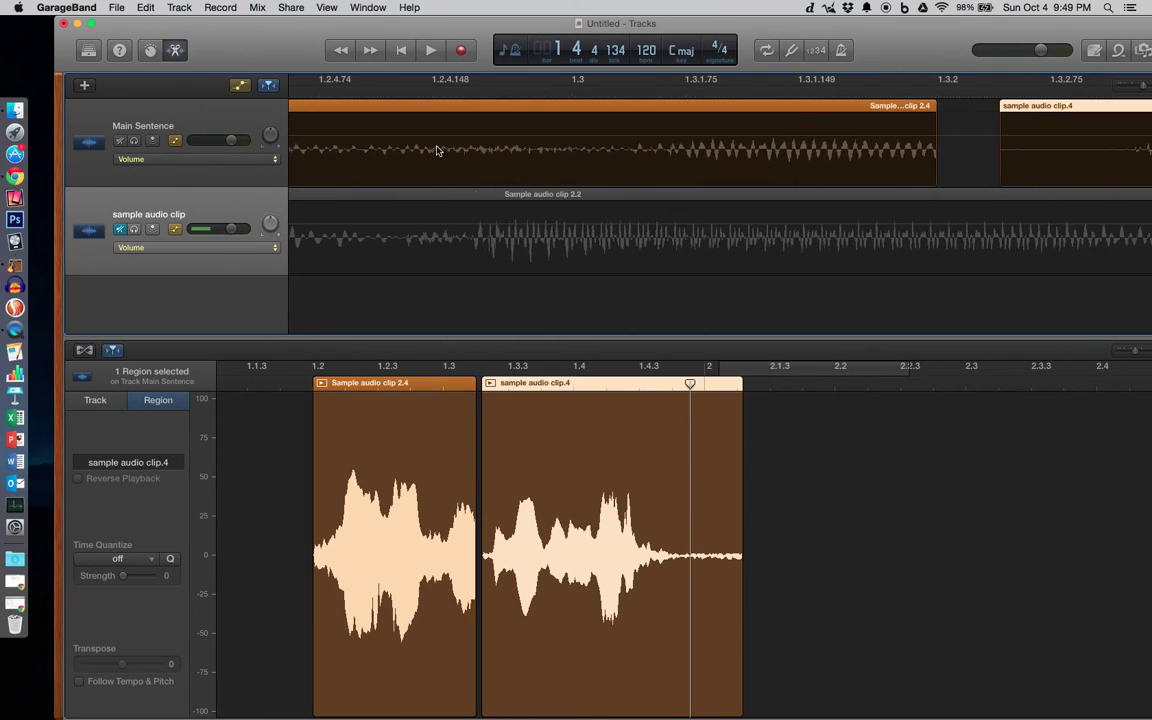
pyautogui.click(818, 147)
pyautogui.click(815, 137)
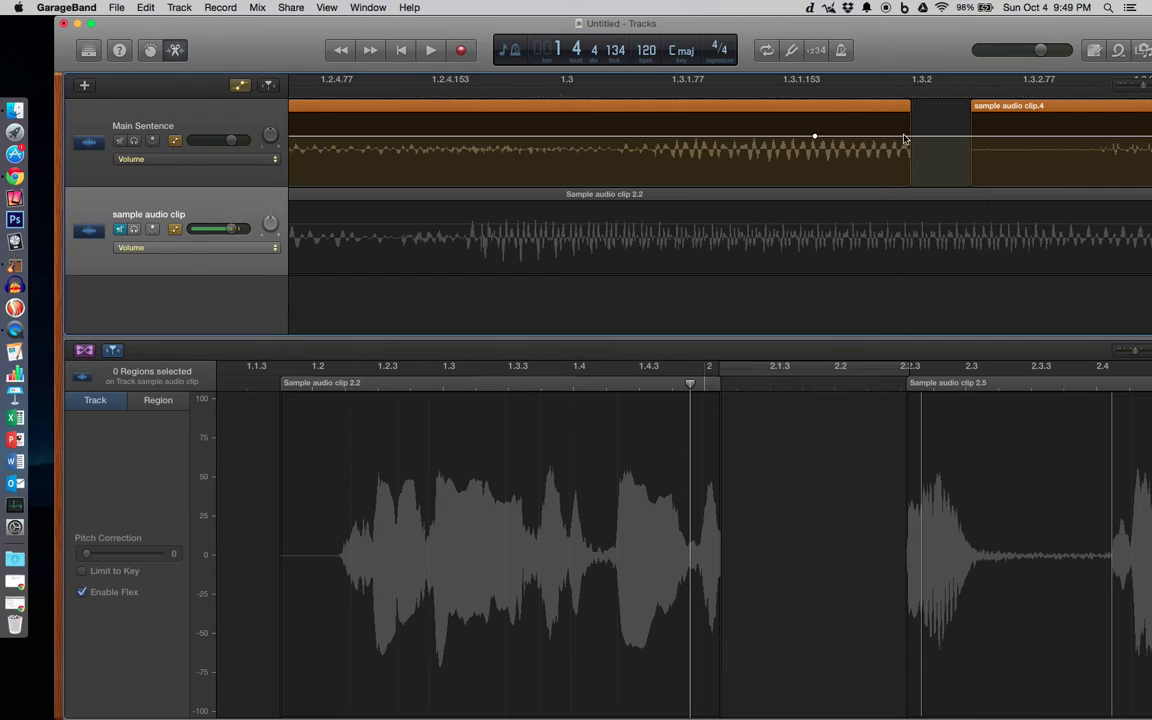
pyautogui.moveTo(909, 138); pyautogui.dragTo(909, 161)
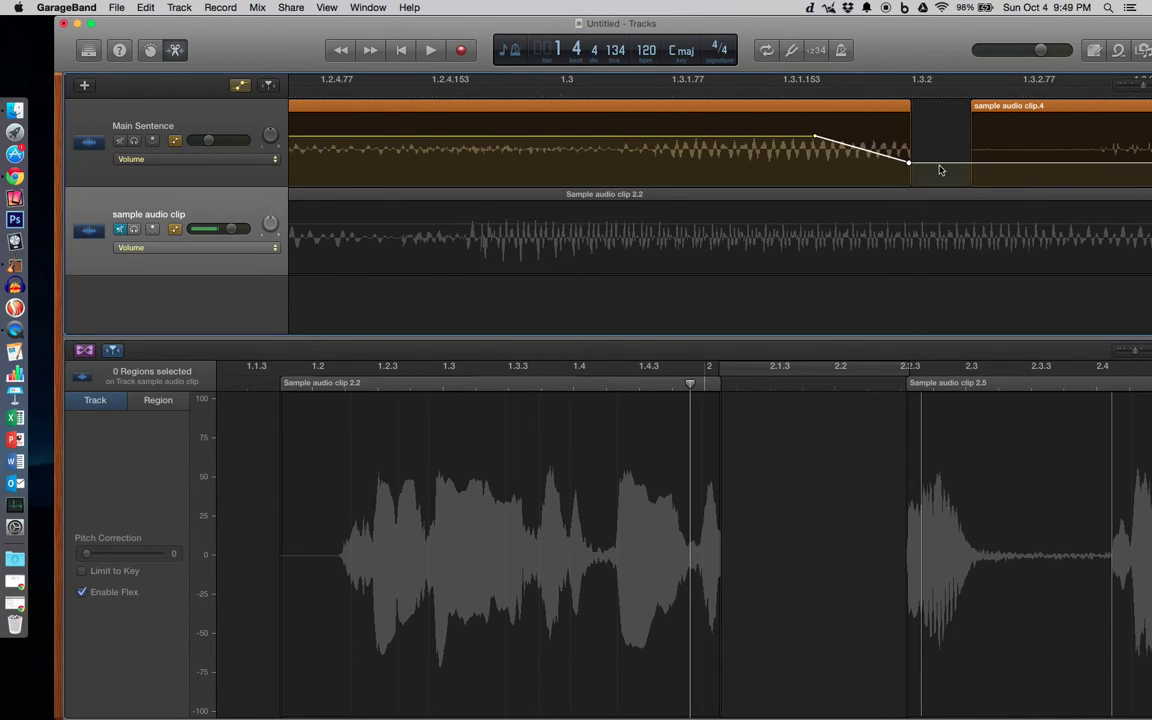
pyautogui.click(950, 163)
pyautogui.moveTo(960, 166); pyautogui.dragTo(959, 138)
pyautogui.press('space')
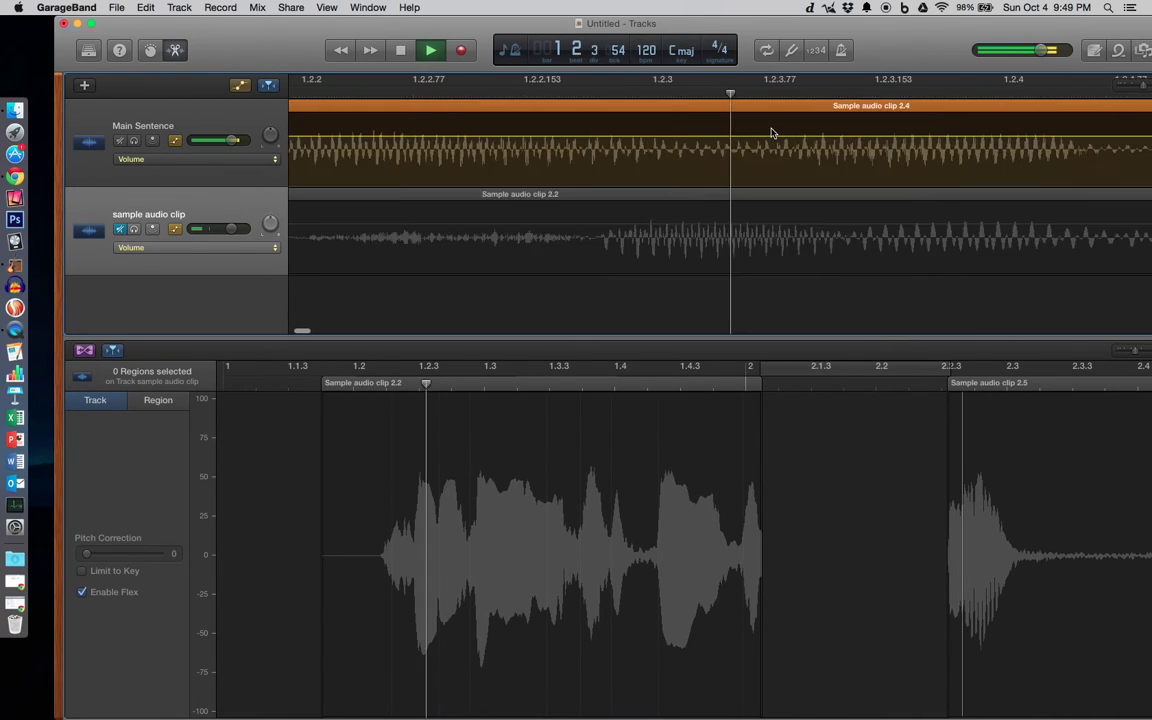
pyautogui.press('space')
# Step: Steepen the first word's fade-out by moving its start point slightly later and lowering its end point at the clip's edge
pyautogui.press('super+Left')
pyautogui.press('super+Left')
pyautogui.press('super+Left')
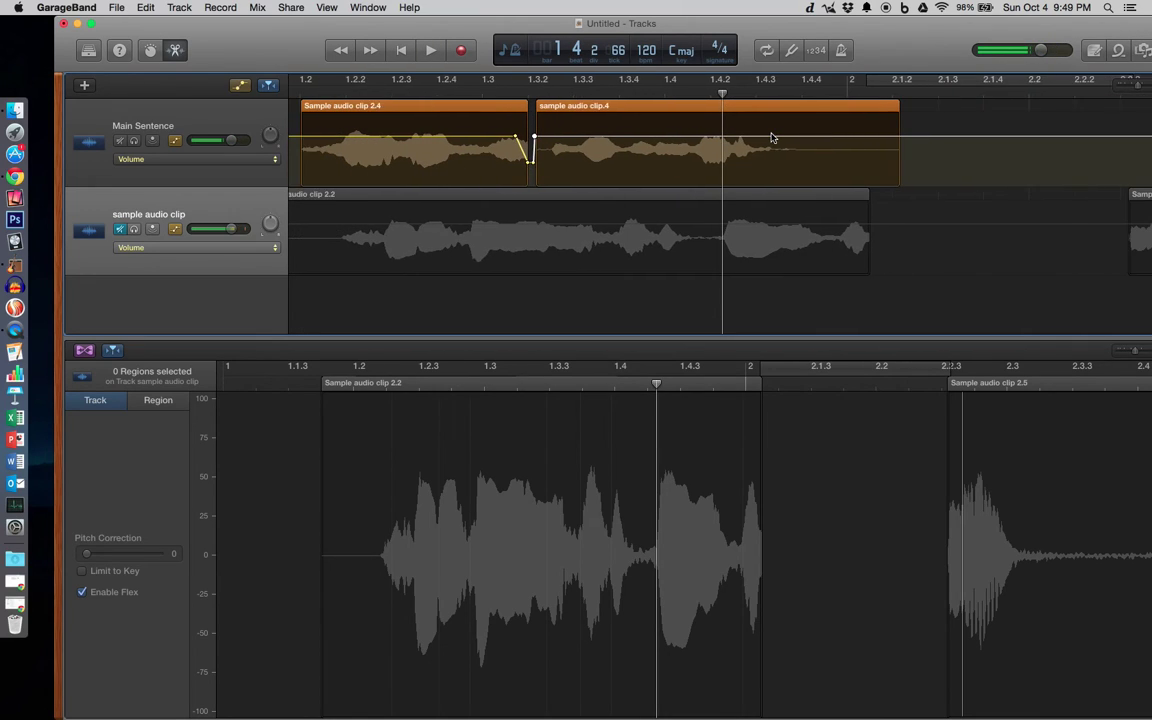
pyautogui.press('super+Right')
pyautogui.press('super+Right')
pyautogui.press('super+Right')
pyautogui.press('super+Right')
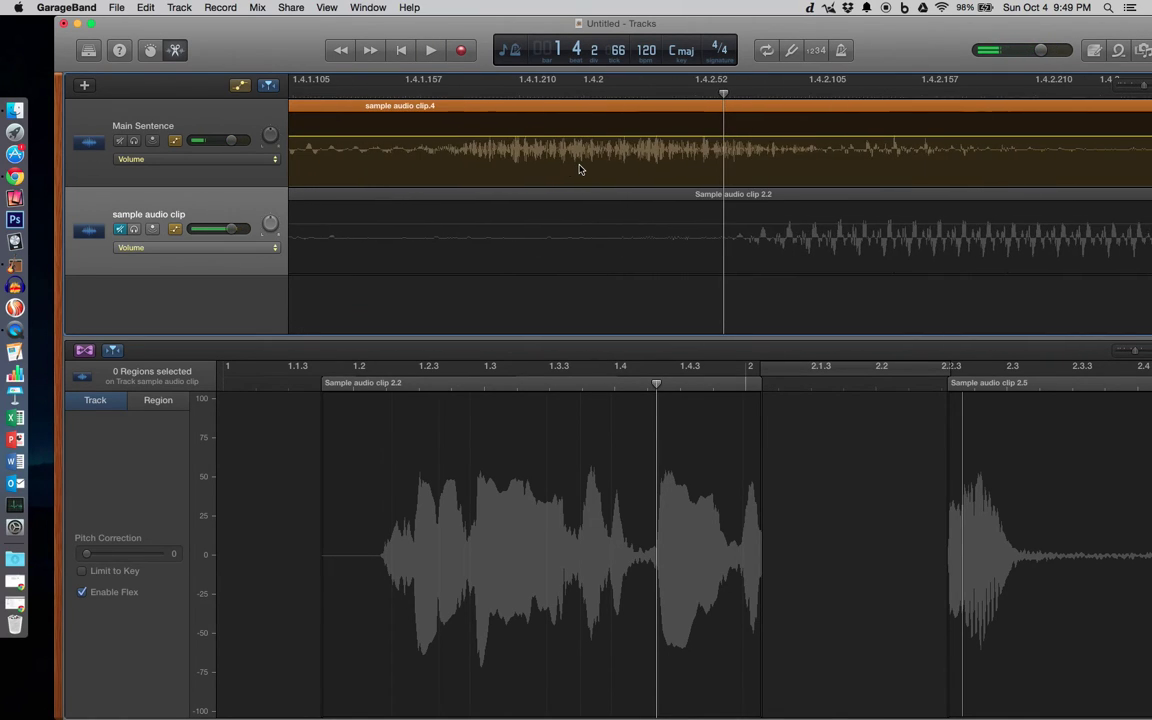
pyautogui.hscroll(-10, 578, 169)
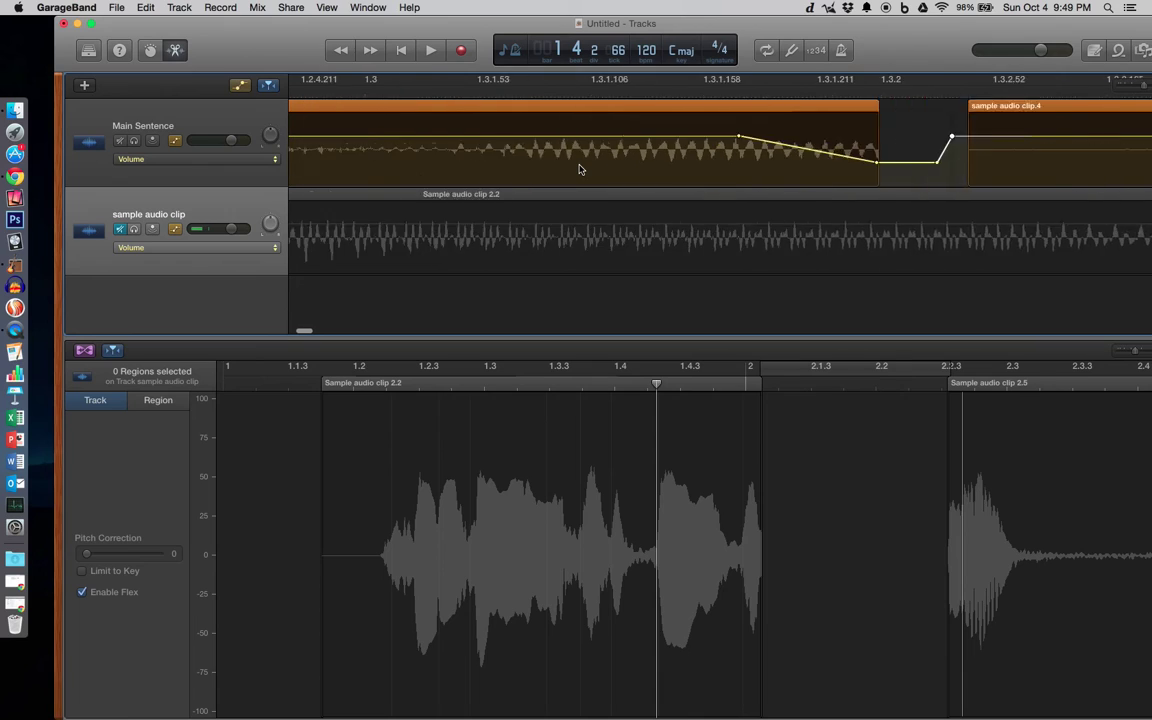
pyautogui.moveTo(731, 136); pyautogui.dragTo(757, 136)
pyautogui.moveTo(870, 167); pyautogui.dragTo(869, 177)
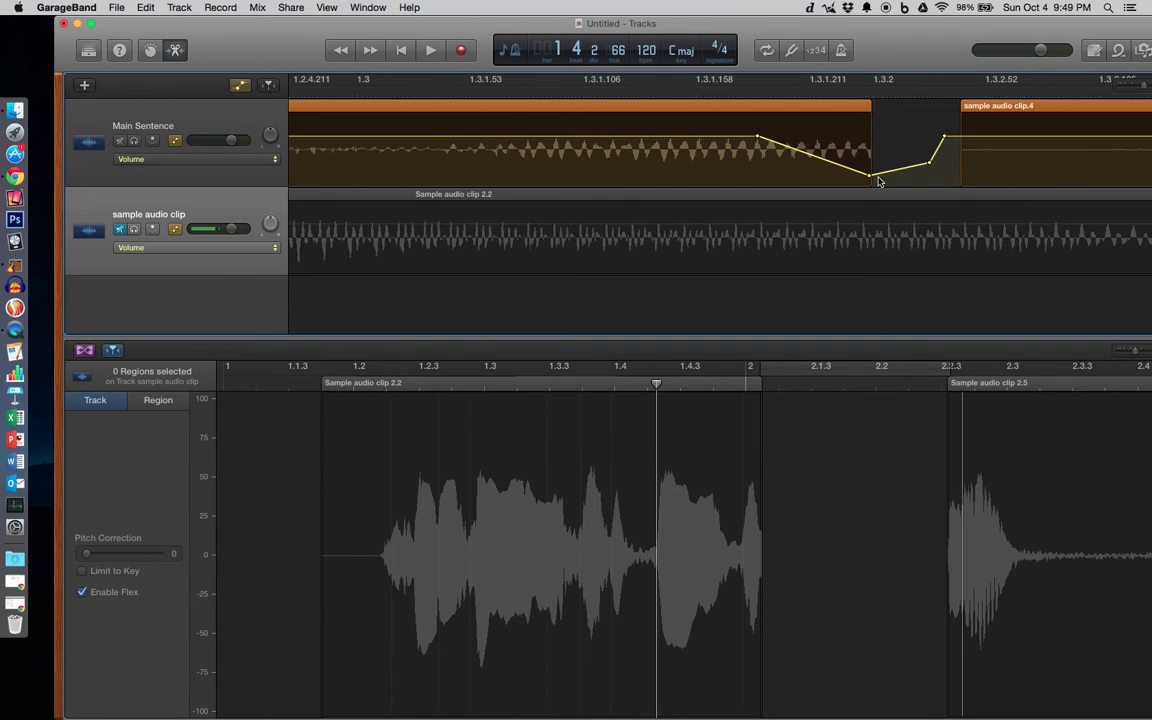
# Step: Play the two words on the Main Sentence track to check the adjusted volume fade
pyautogui.press('super+Left')
pyautogui.press('super+Left')
pyautogui.press('super+Left')
pyautogui.press('super+Left')
pyautogui.press('super+Left')
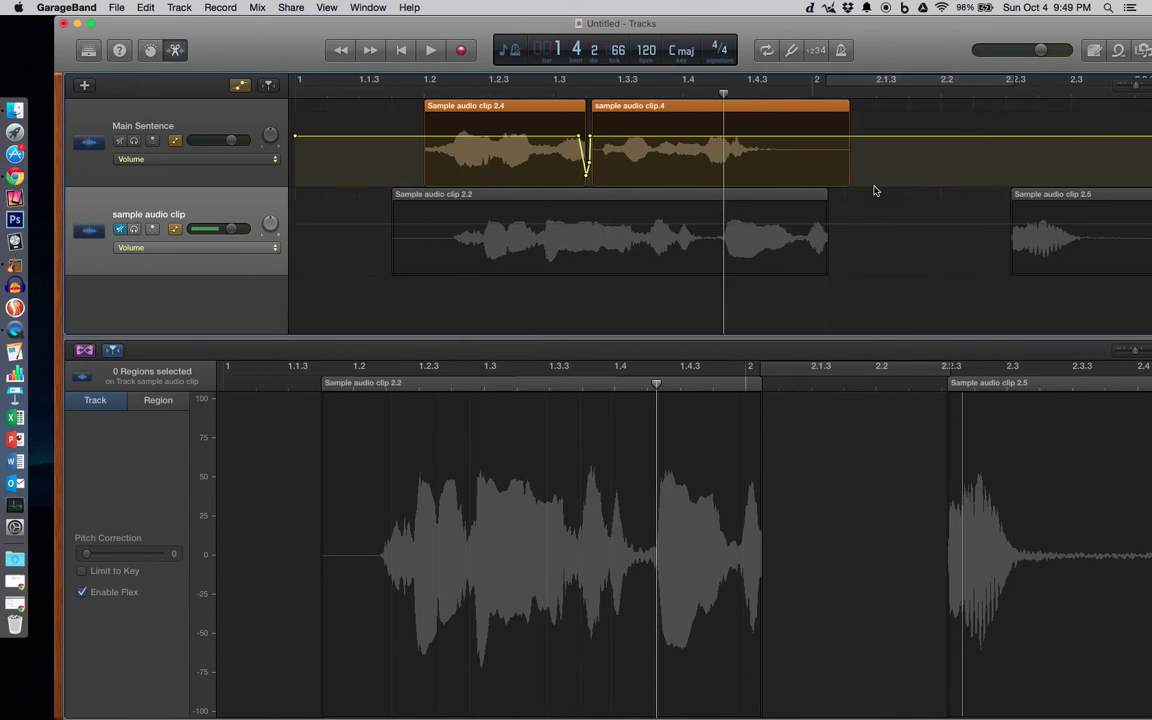
pyautogui.press('space')
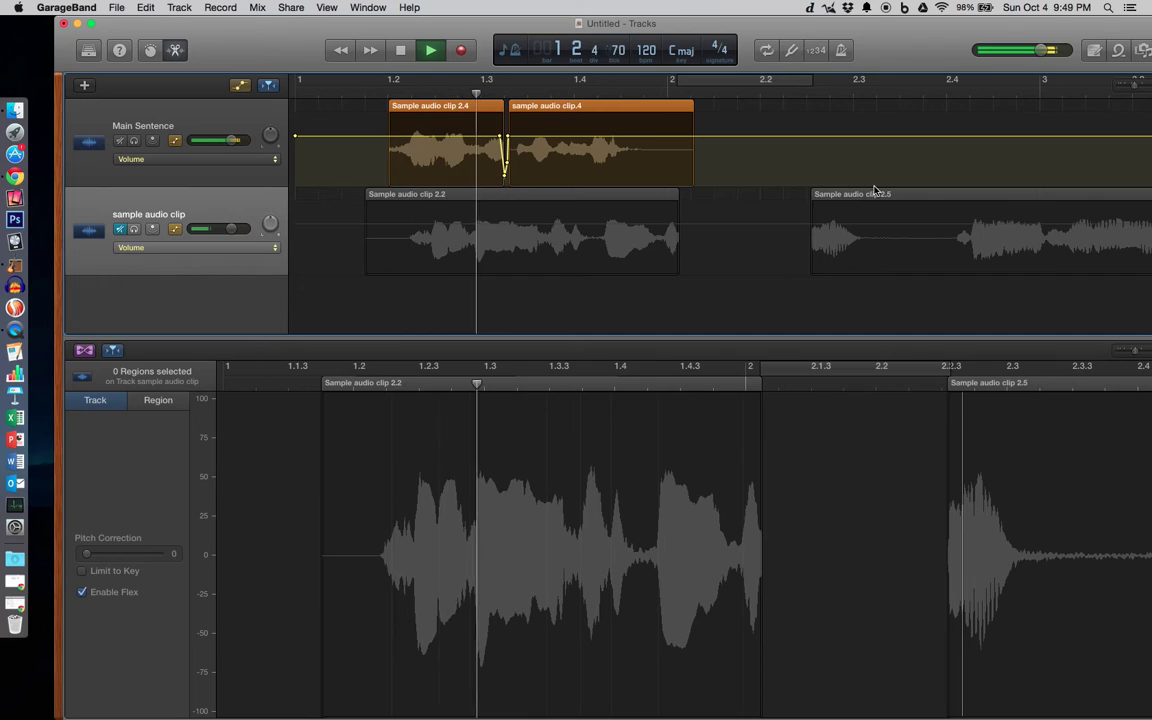
pyautogui.press('space')
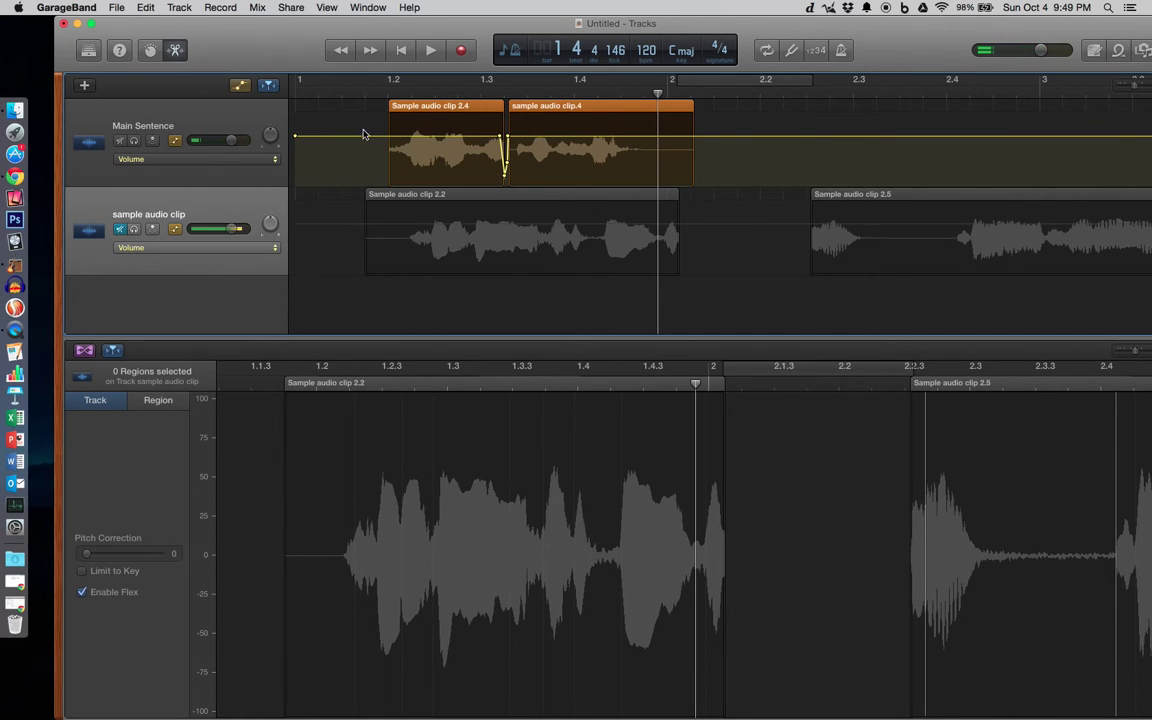
# Step: Select the second Main Sentence clip by its header and hide the track automation
pyautogui.click(430, 107)
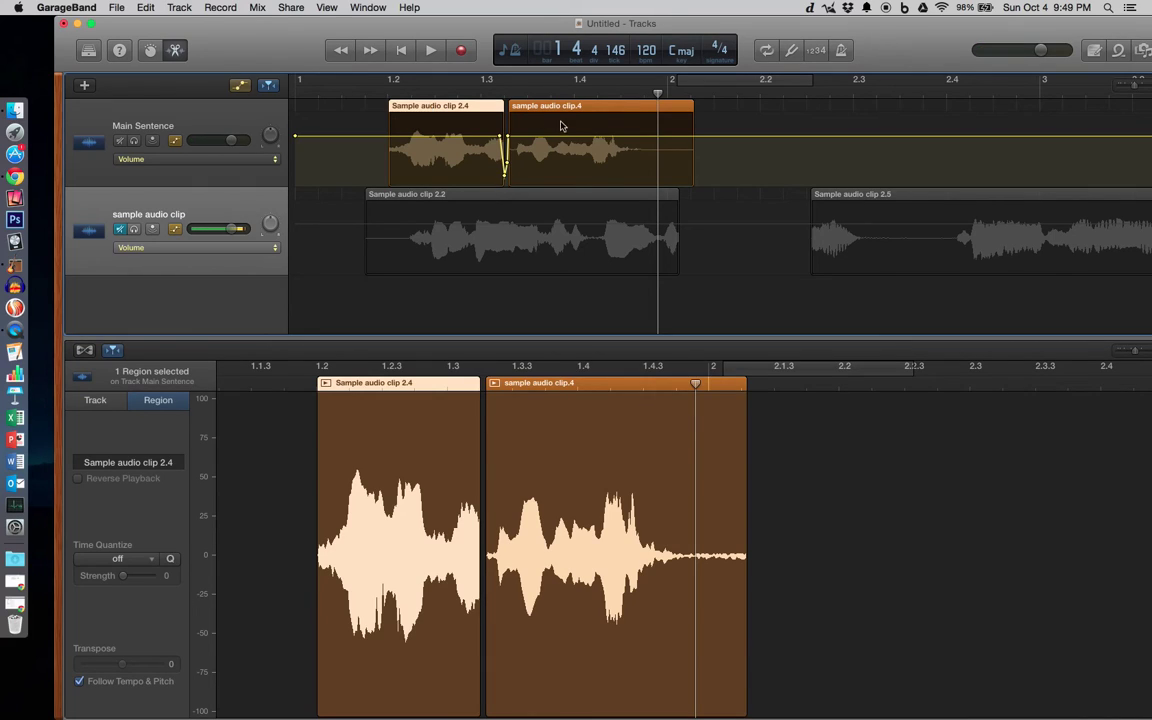
pyautogui.click(645, 115)
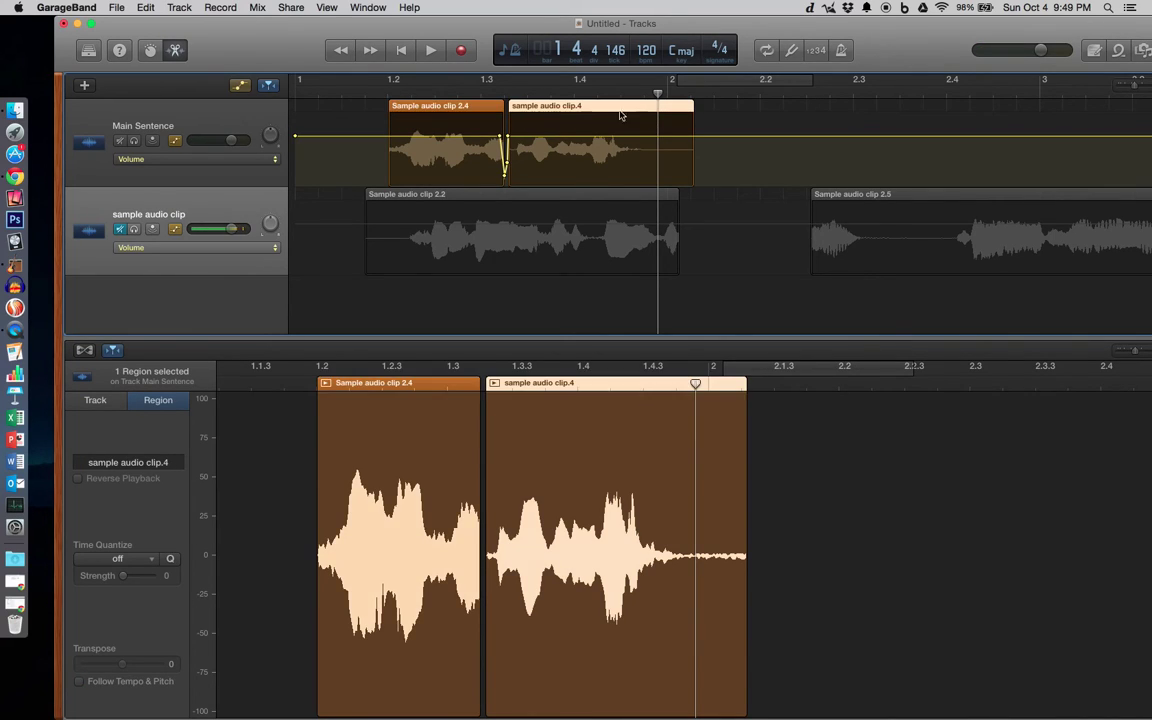
pyautogui.click(240, 85)
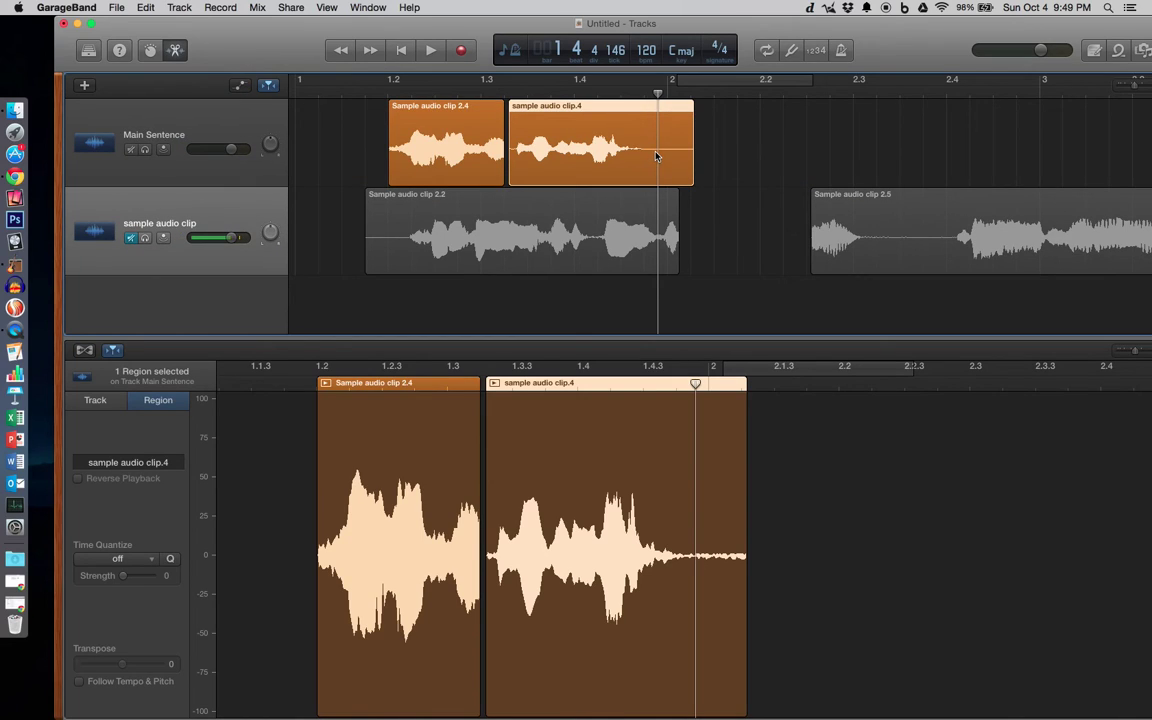
# Step: Split the second Main Sentence clip at 1.3.2.121, just before its first sound, to isolate the quiet lead-in
pyautogui.press('super+Right')
pyautogui.press('super+Right')
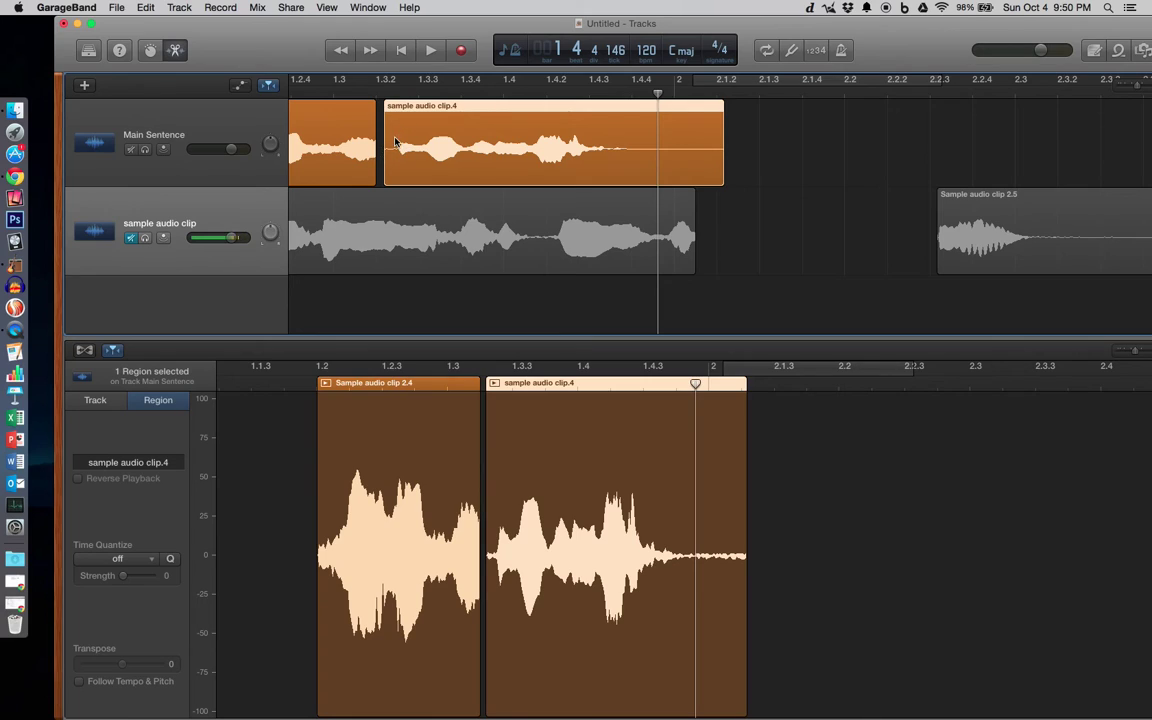
pyautogui.click(397, 82)
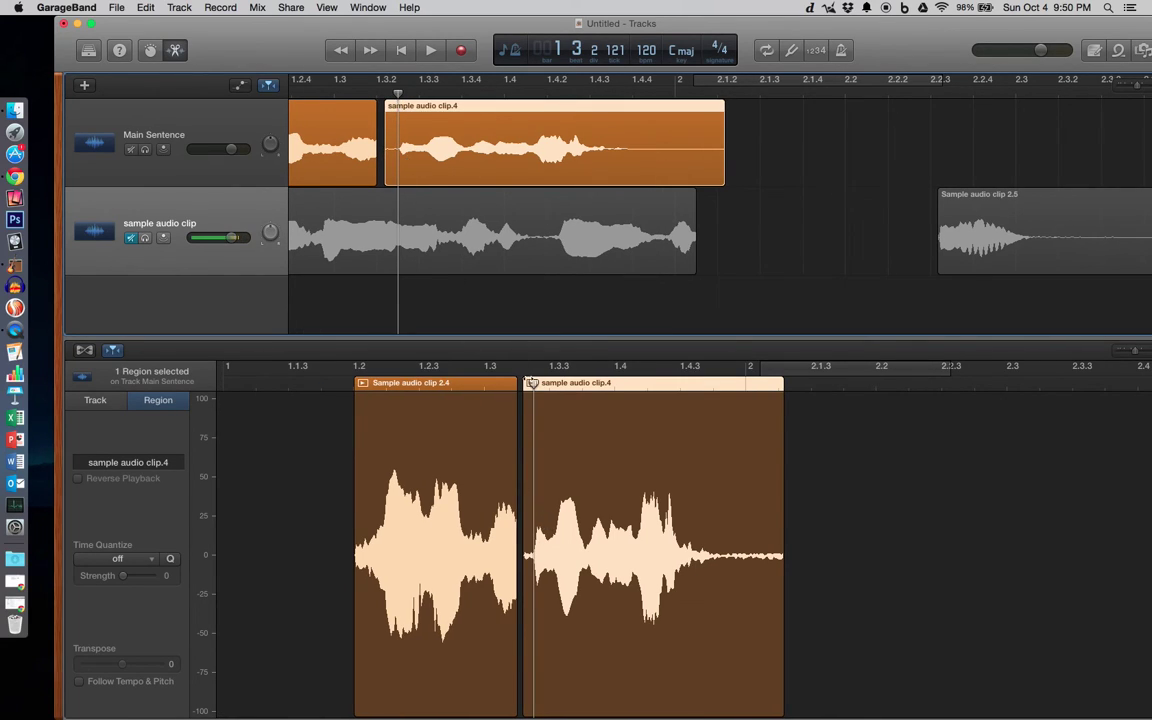
pyautogui.press('super+Right')
pyautogui.press('super+Right')
pyautogui.press('super+Right')
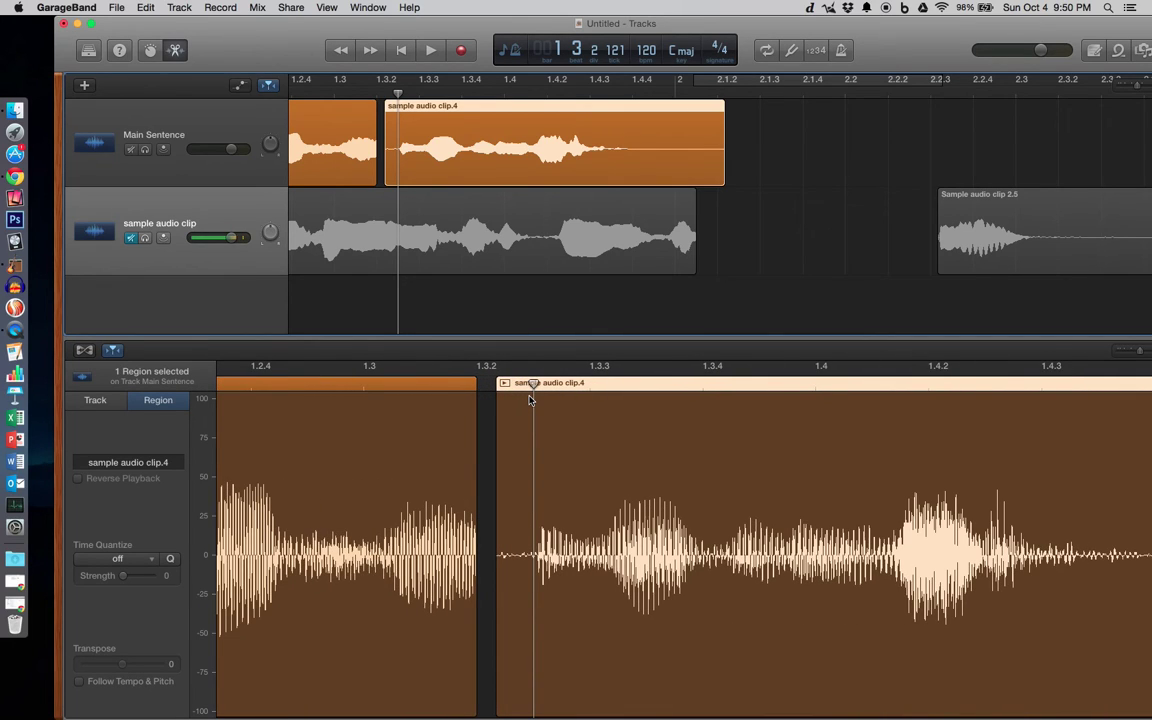
pyautogui.press('super+t')
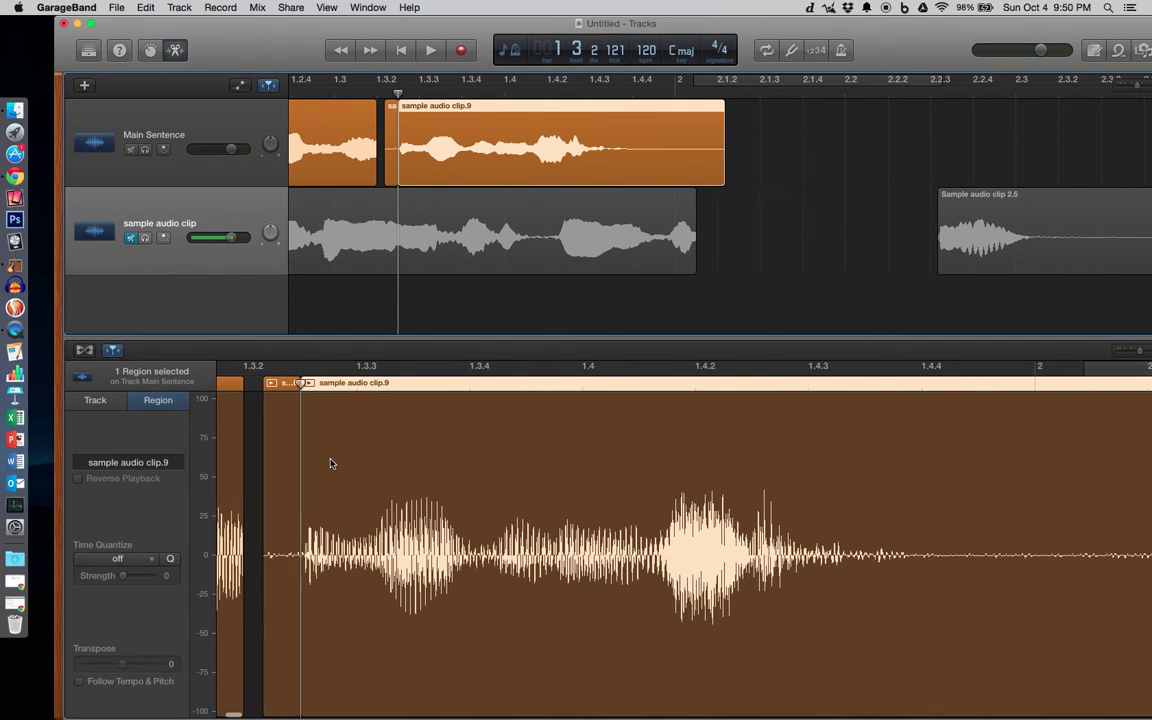
# Step: Copy the quiet lead-in piece into the gap between the two words on the Main Sentence track and play from the beginning
pyautogui.click(297, 412)
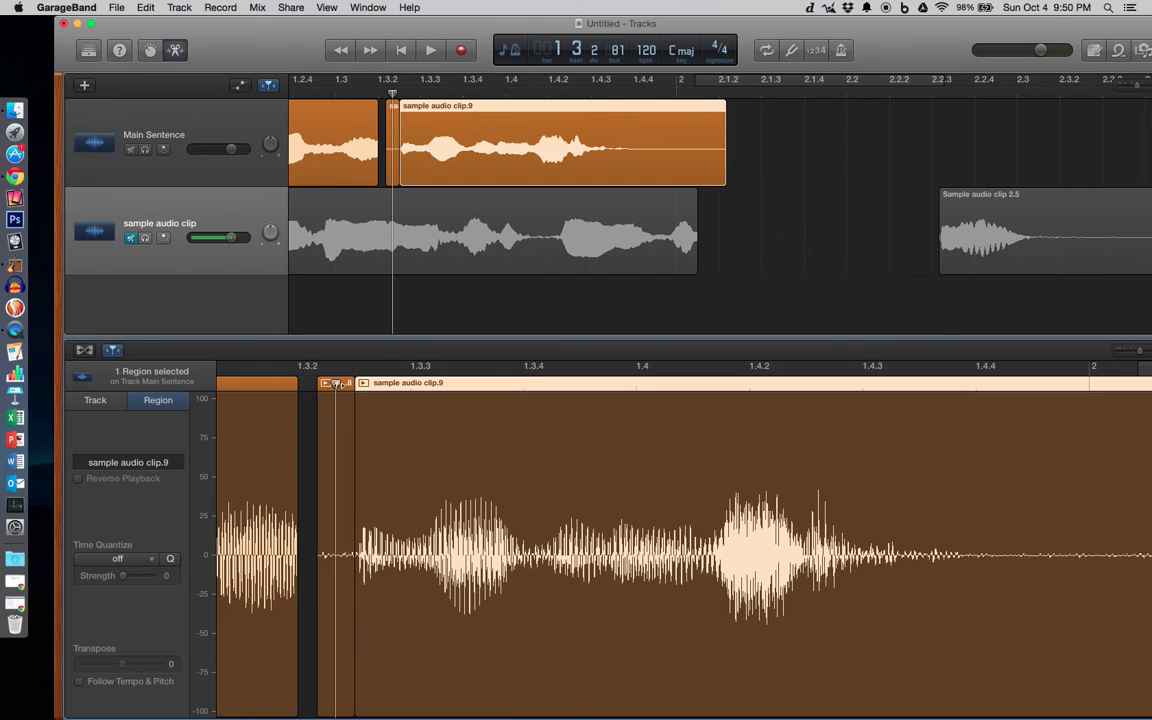
pyautogui.click(394, 111)
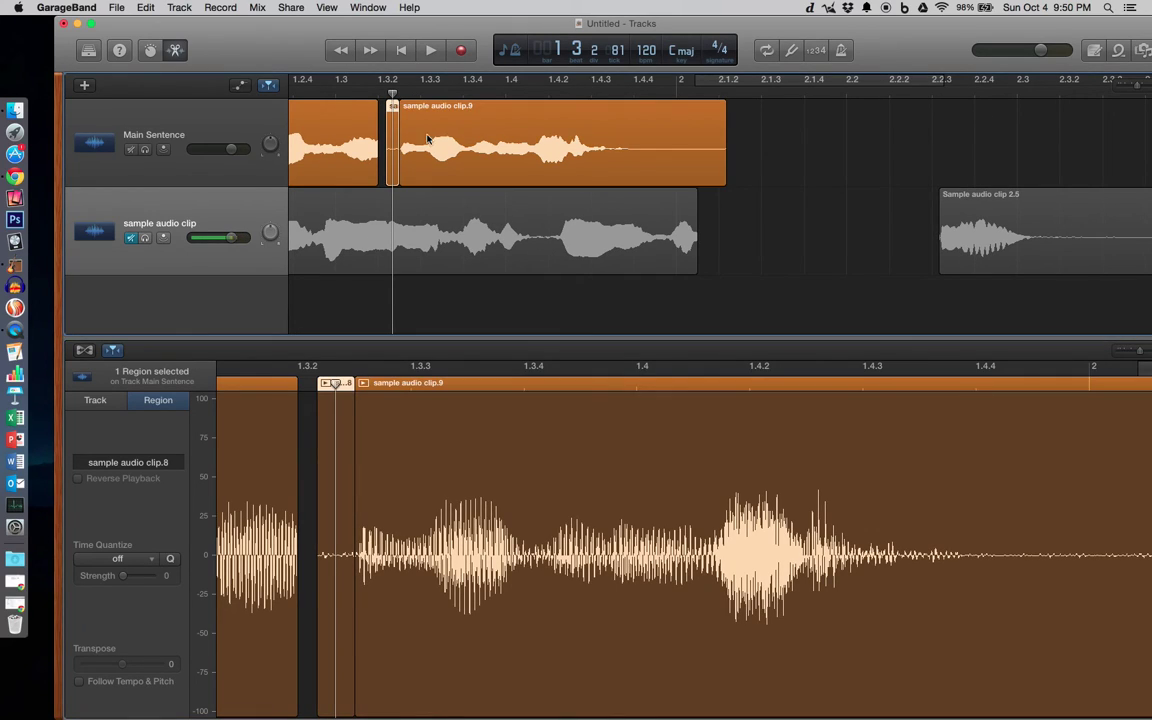
pyautogui.moveTo(391, 96)
pyautogui.mouseDown()
pyautogui.moveTo(380, 96)
pyautogui.moveTo(394, 96)
pyautogui.mouseUp()
pyautogui.press('super+t')
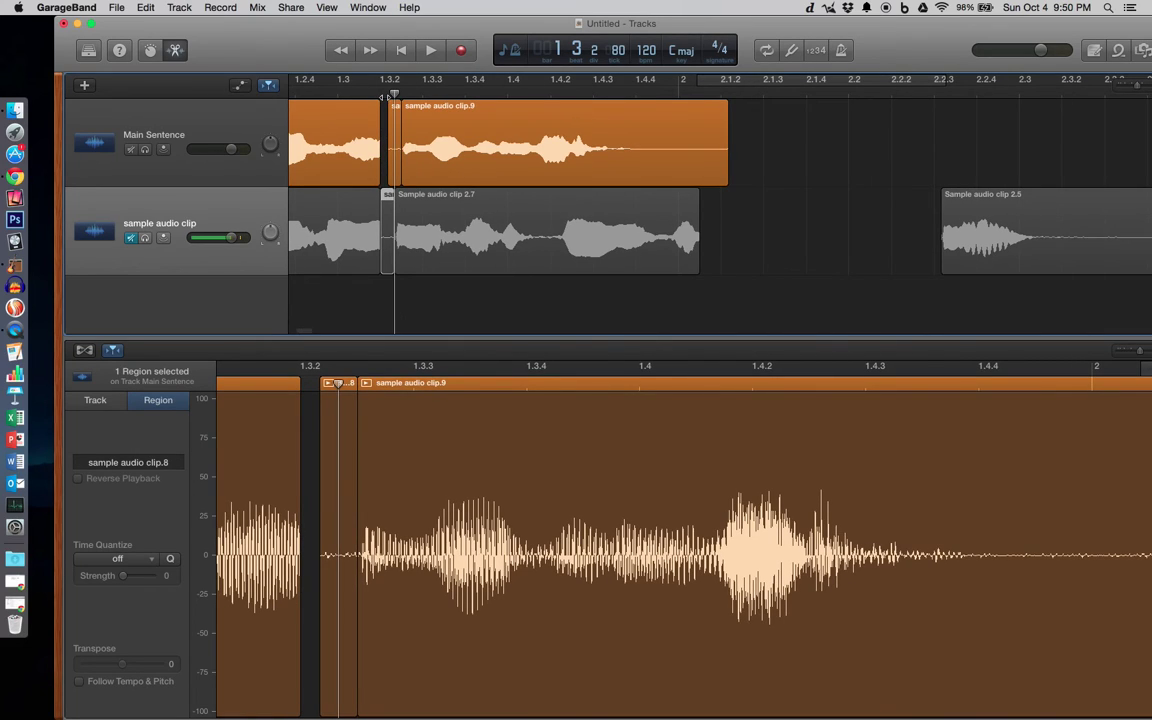
pyautogui.moveTo(389, 201); pyautogui.dragTo(388, 115)
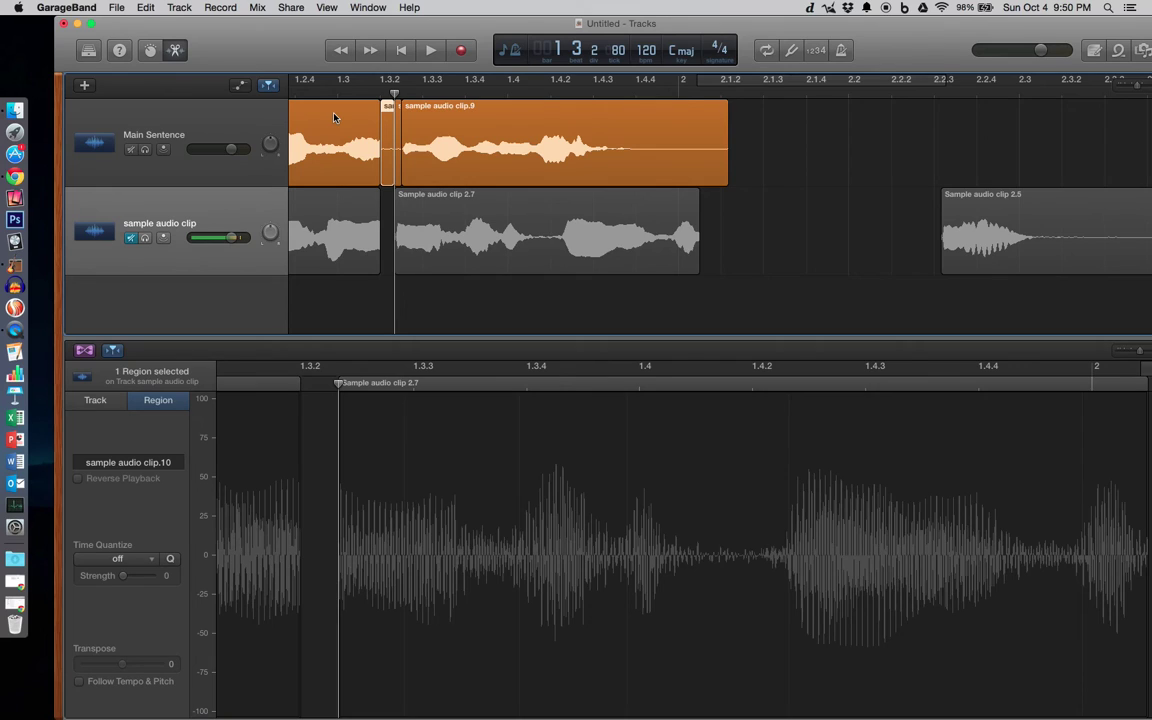
pyautogui.press('Return')
pyautogui.press('space')
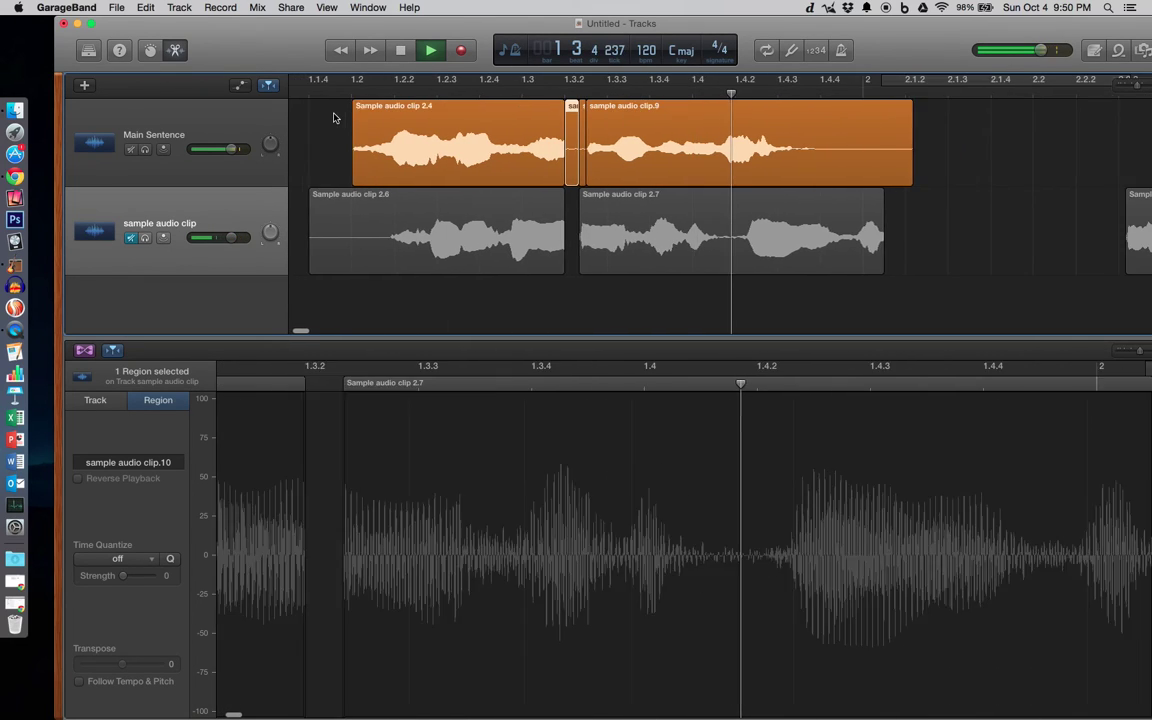
# Step: Stop playback and delete the three leftover clips from the sample audio clip track
pyautogui.press('space')
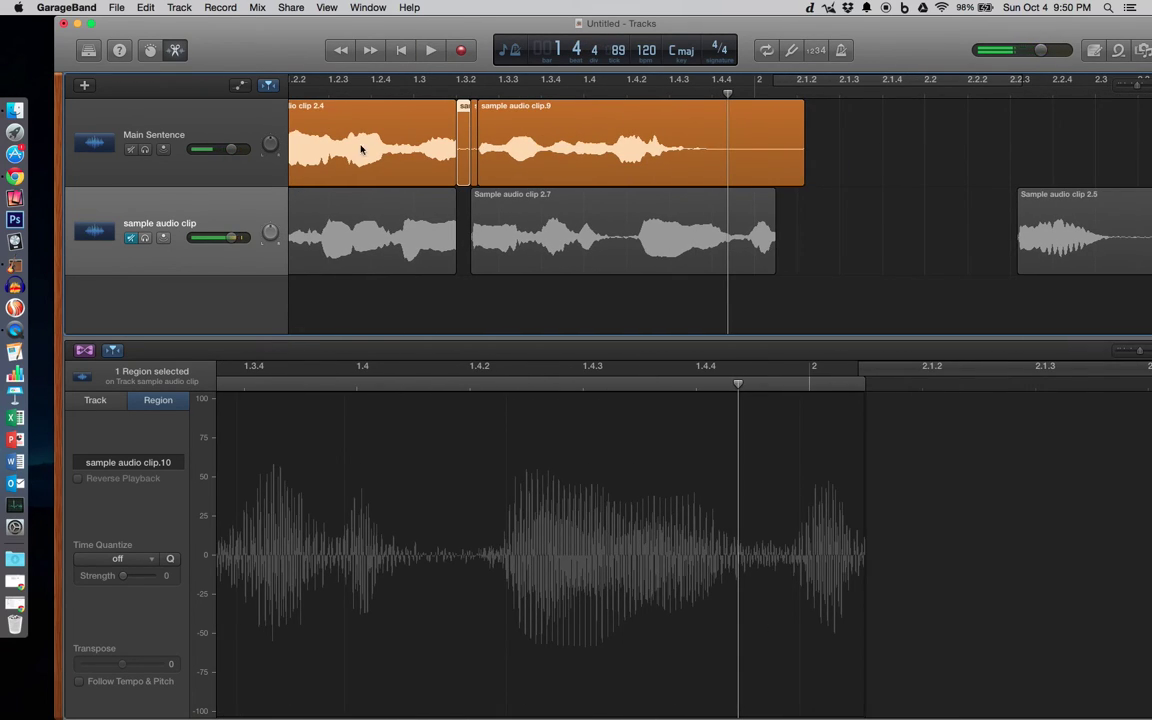
pyautogui.click(548, 163)
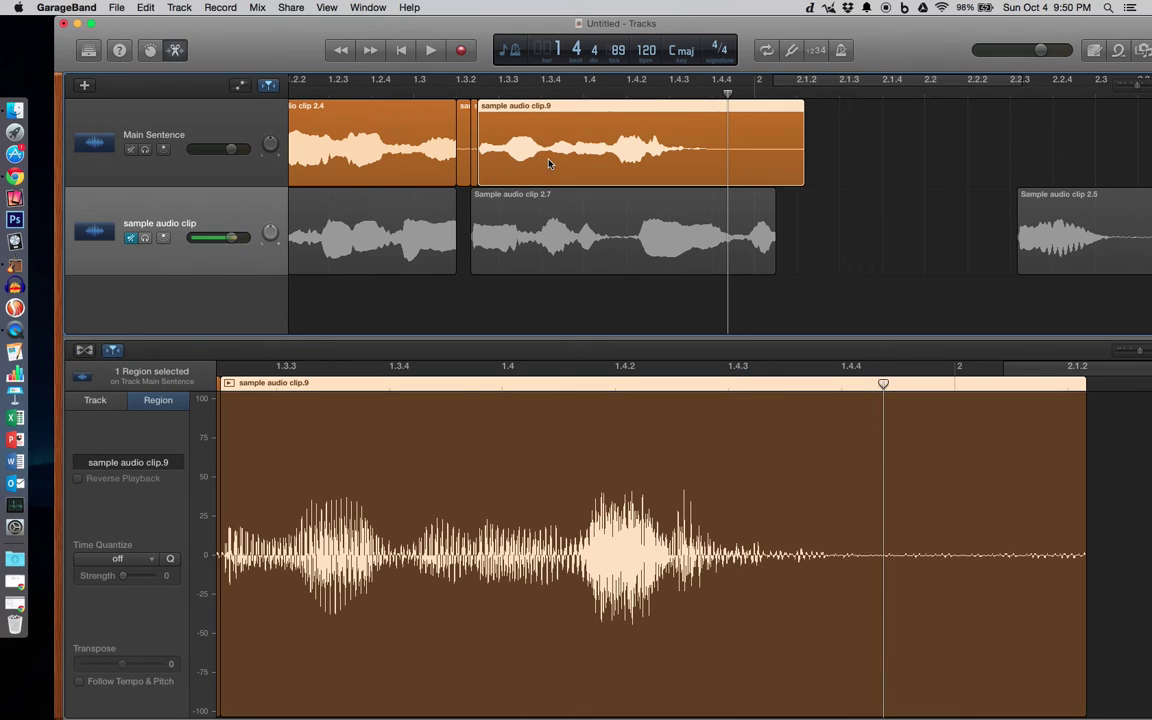
pyautogui.scroll(-3, 436, 180)
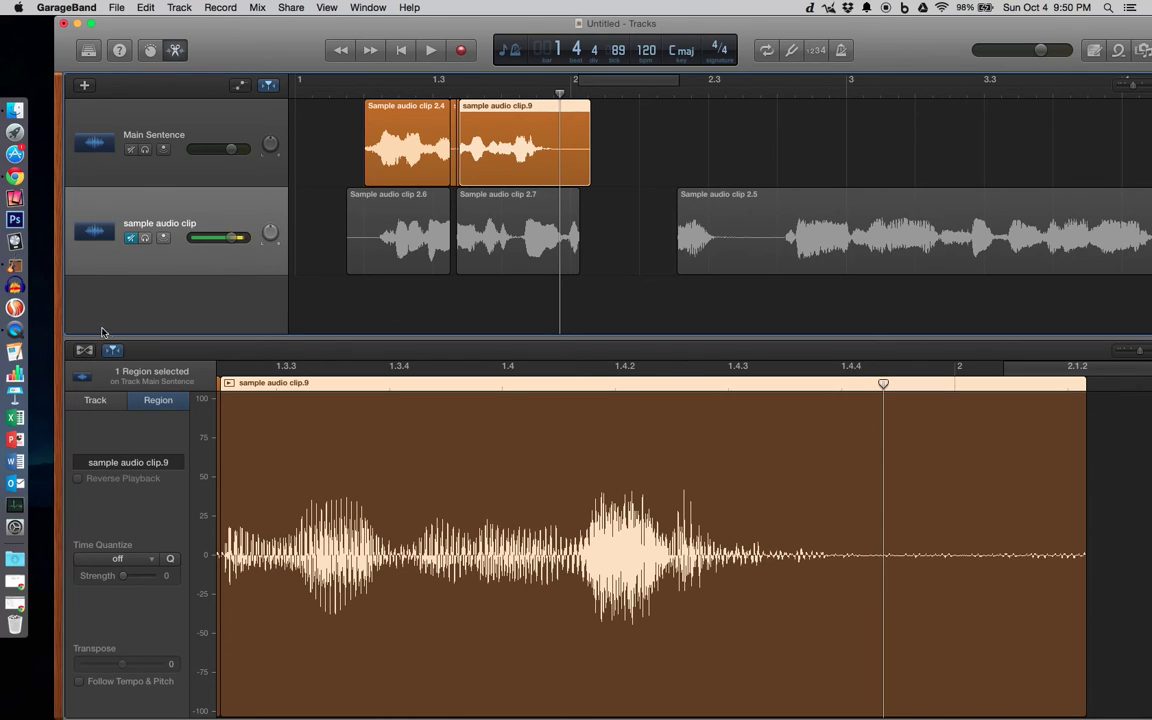
pyautogui.click(352, 199)
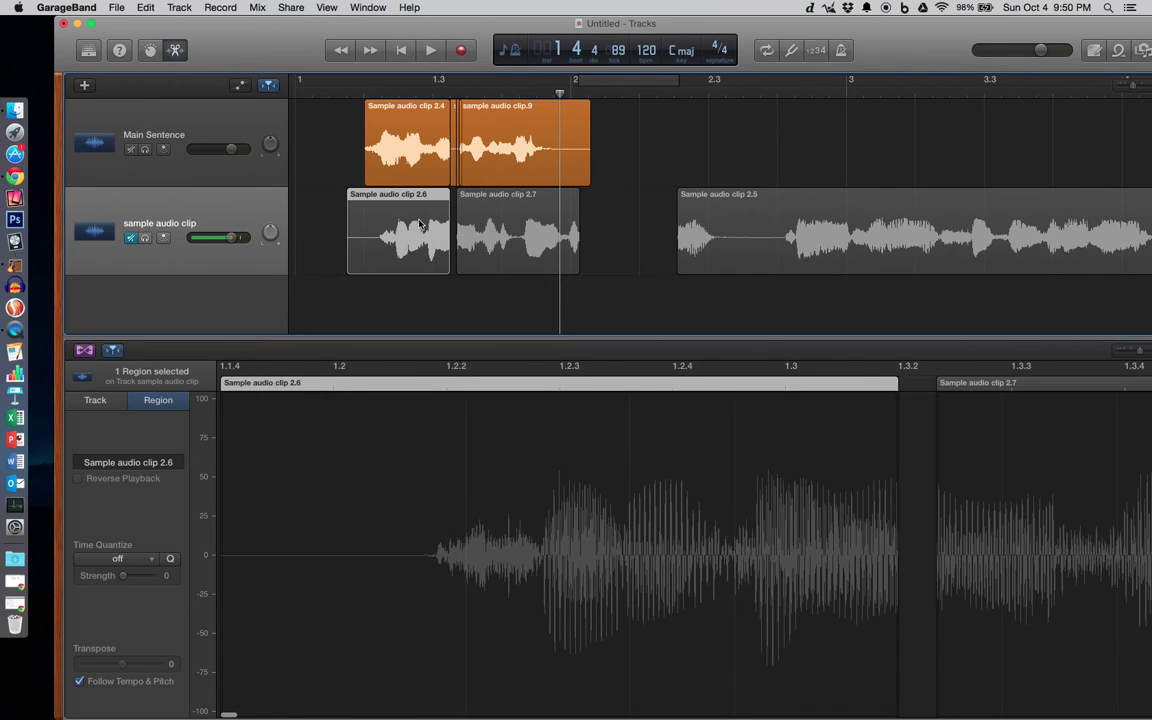
pyautogui.click(505, 225)
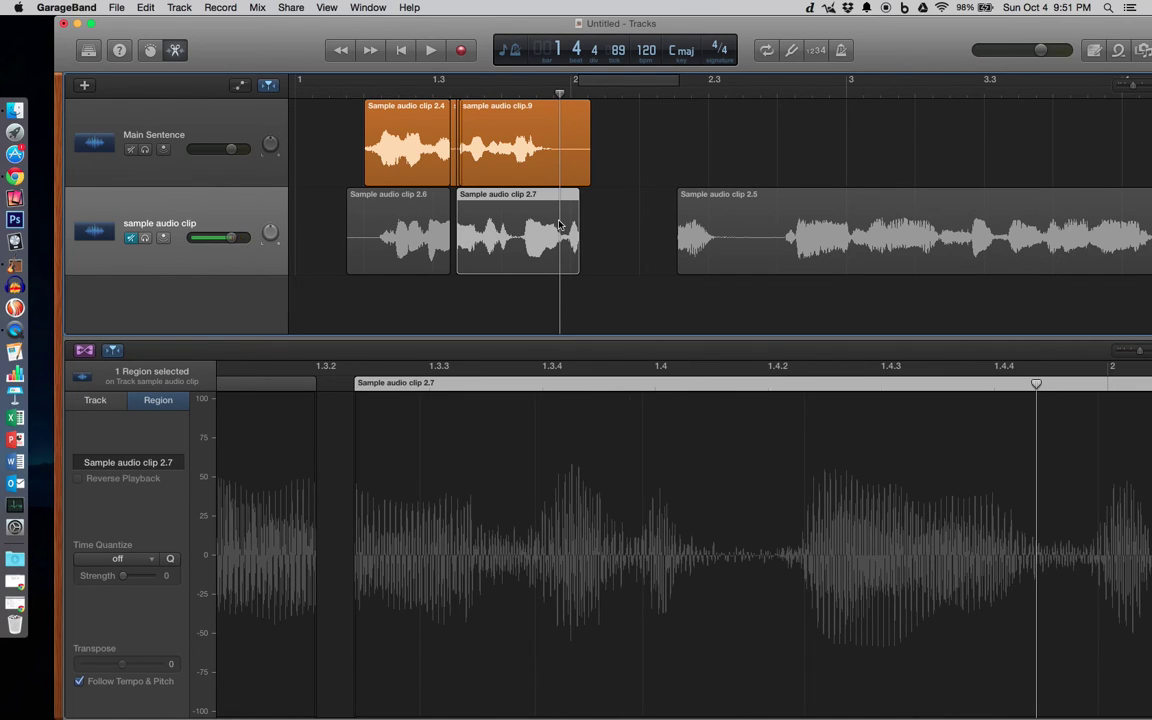
pyautogui.press('Delete')
pyautogui.click(712, 224)
pyautogui.press('Delete')
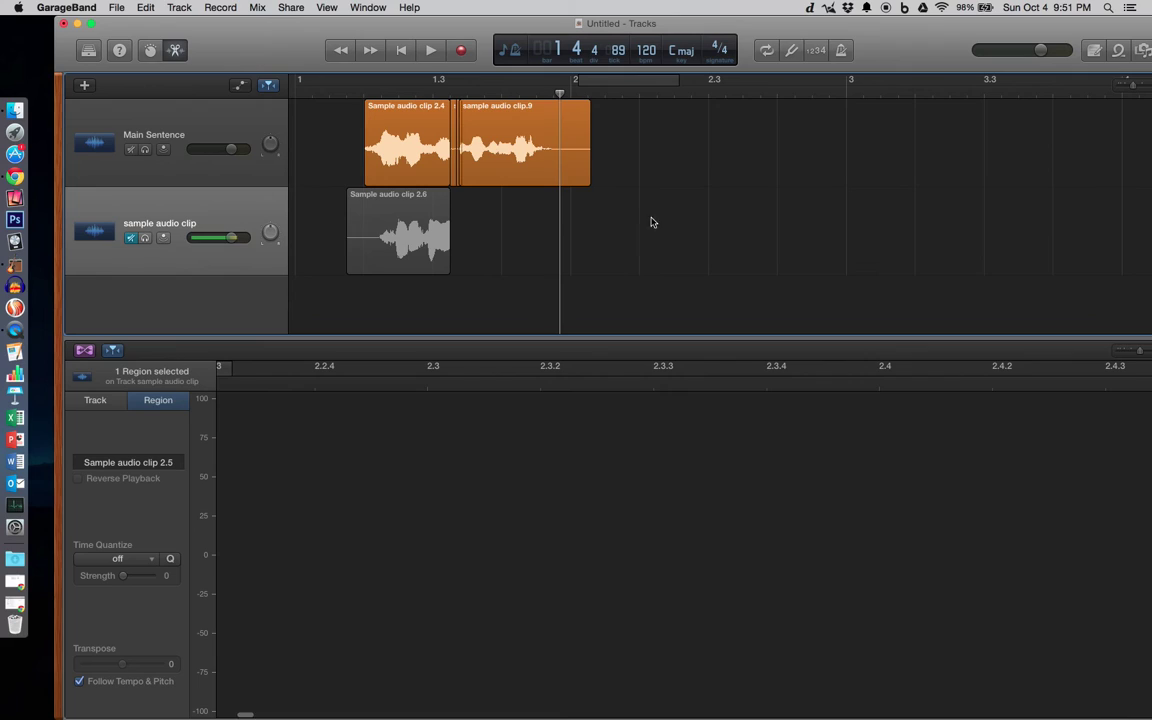
pyautogui.click(348, 208)
pyautogui.press('Delete')
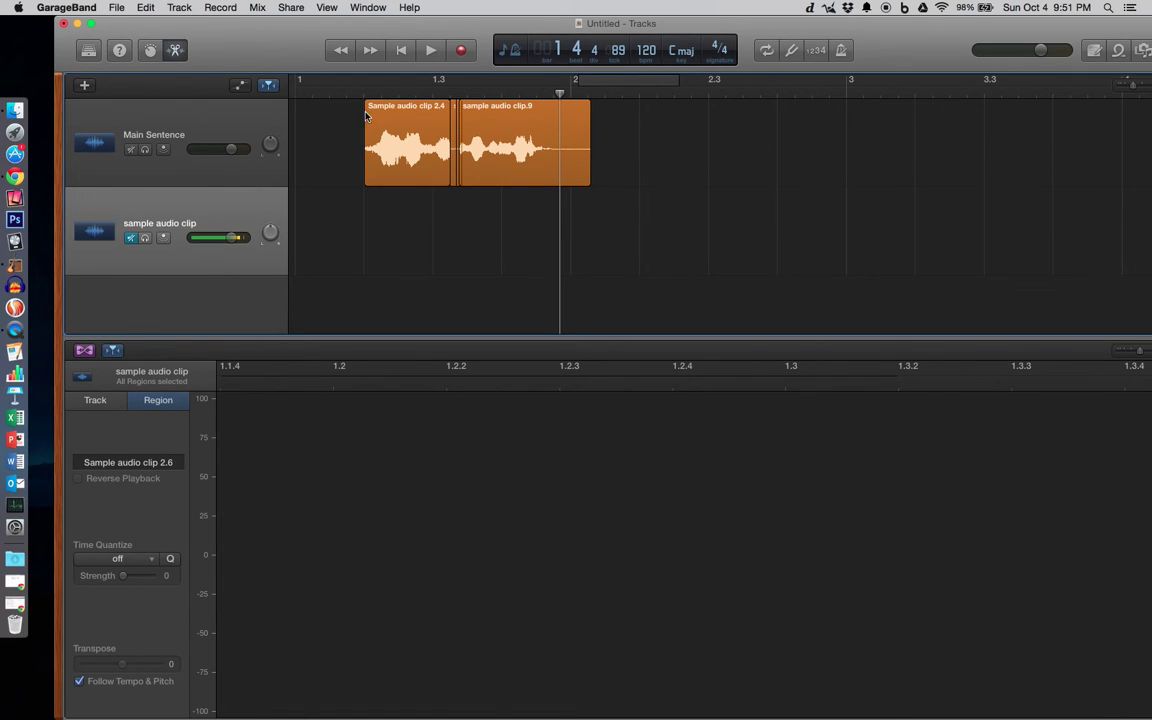
# Step: Save the project to the Desktop as "Project 3 - Sentences 1"
pyautogui.click(116, 7)
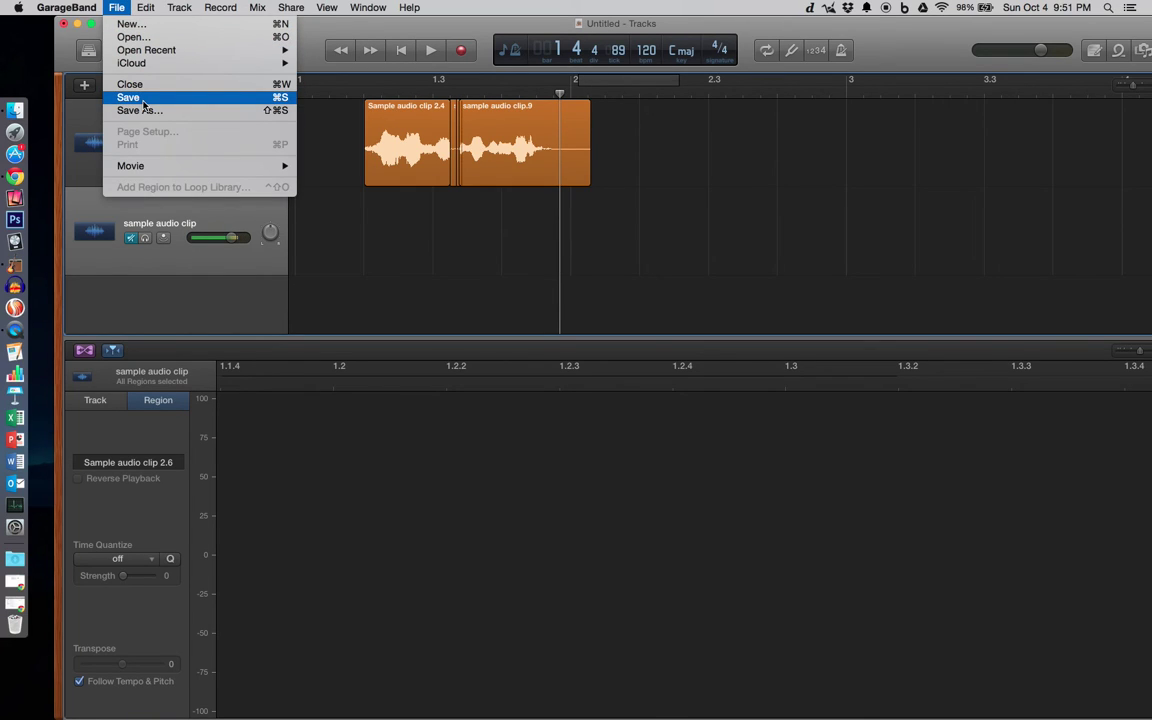
pyautogui.click(195, 97)
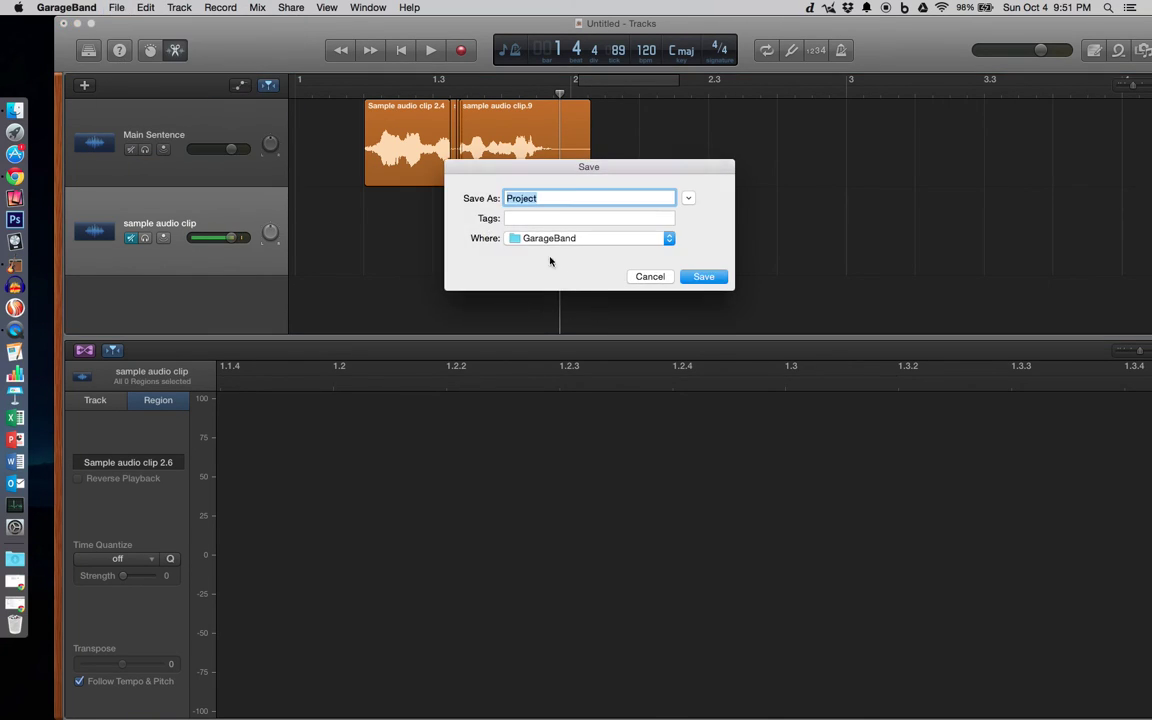
pyautogui.click(553, 240)
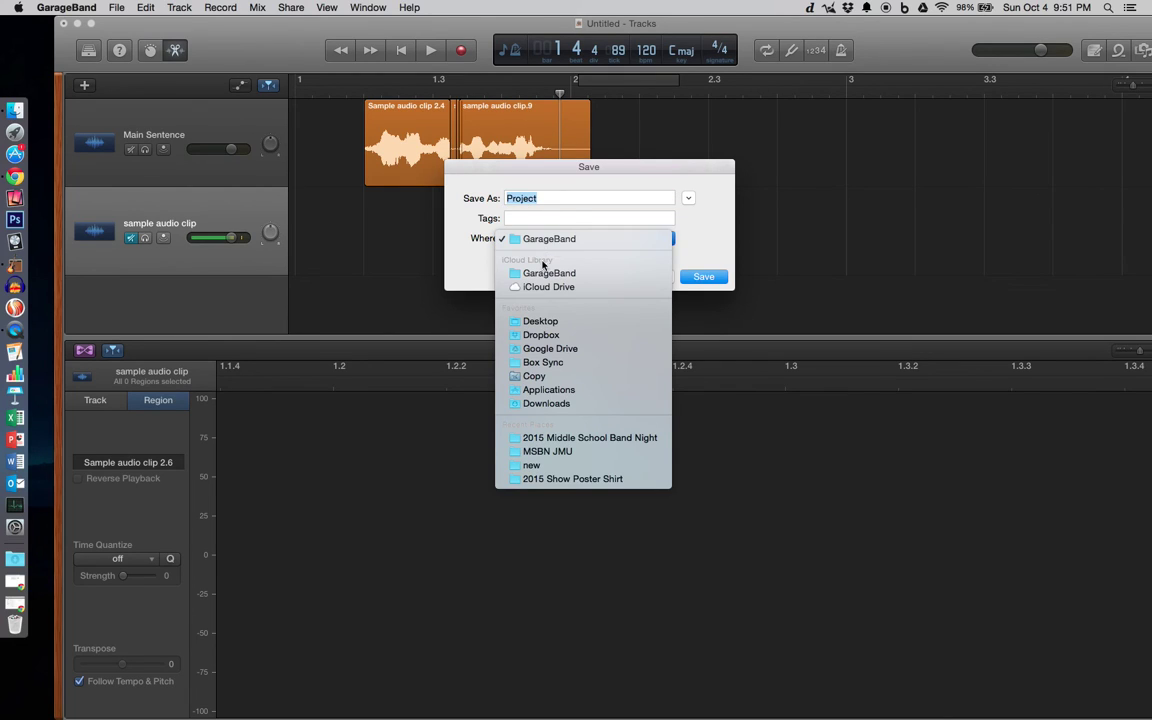
pyautogui.click(537, 321)
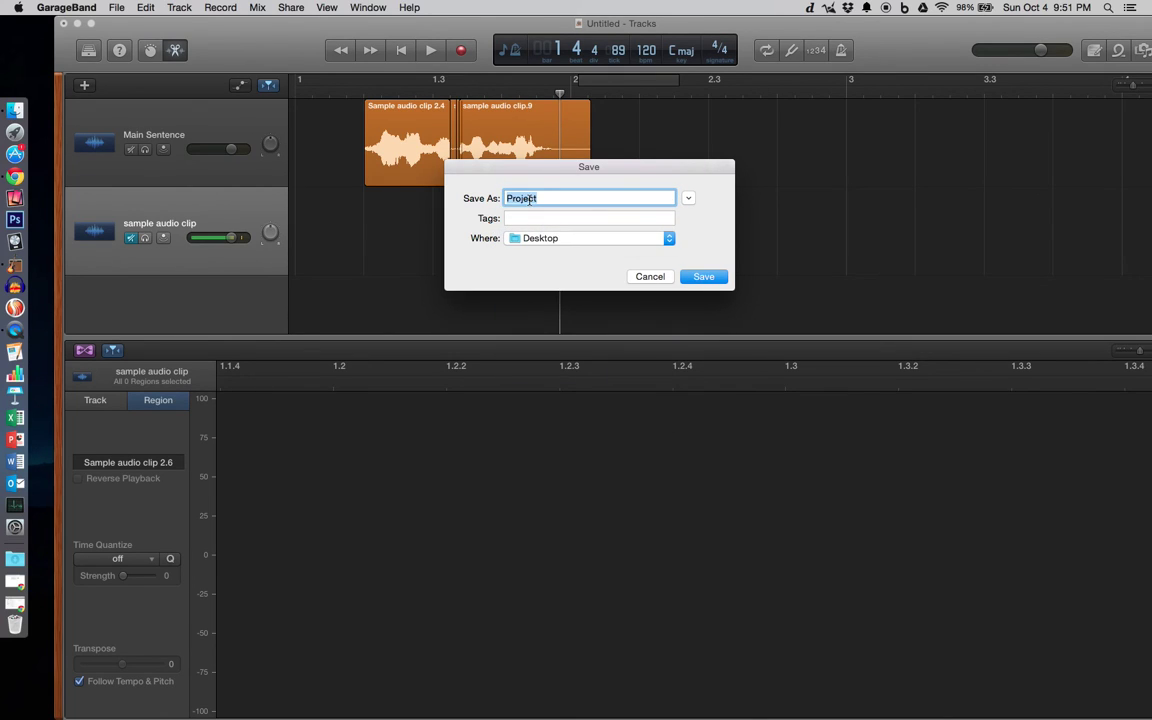
pyautogui.press('BackSpace')
pyautogui.write('Project 3 - Sentences 1')
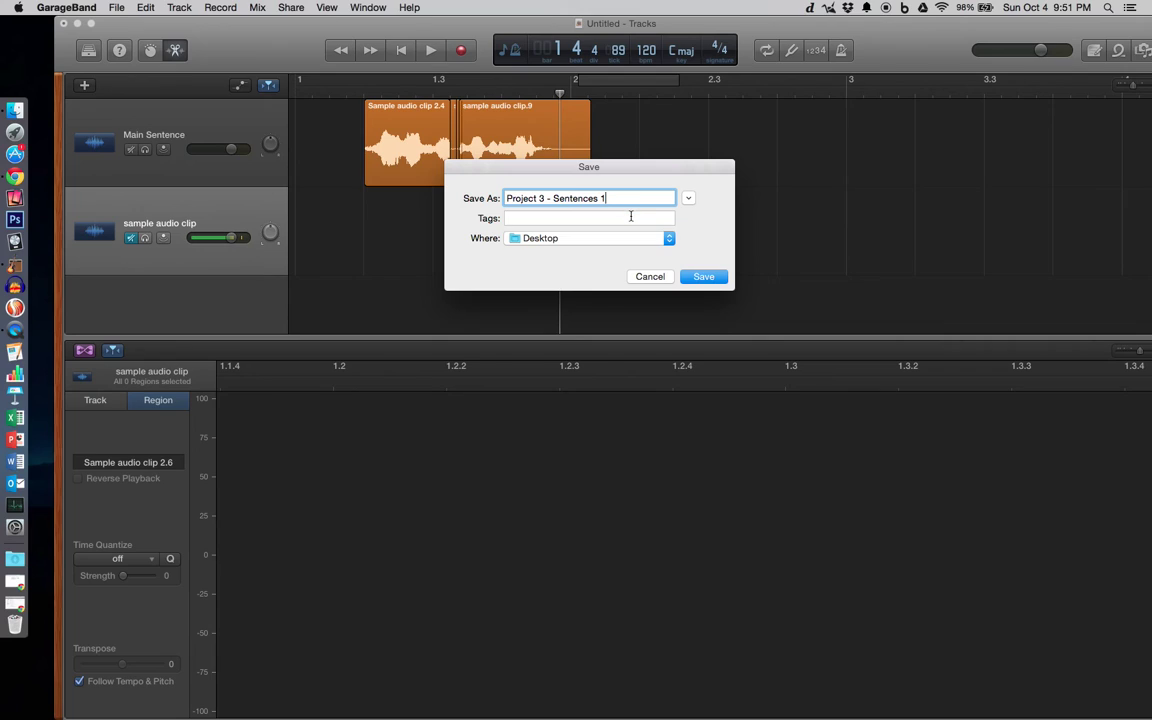
pyautogui.click(705, 276)
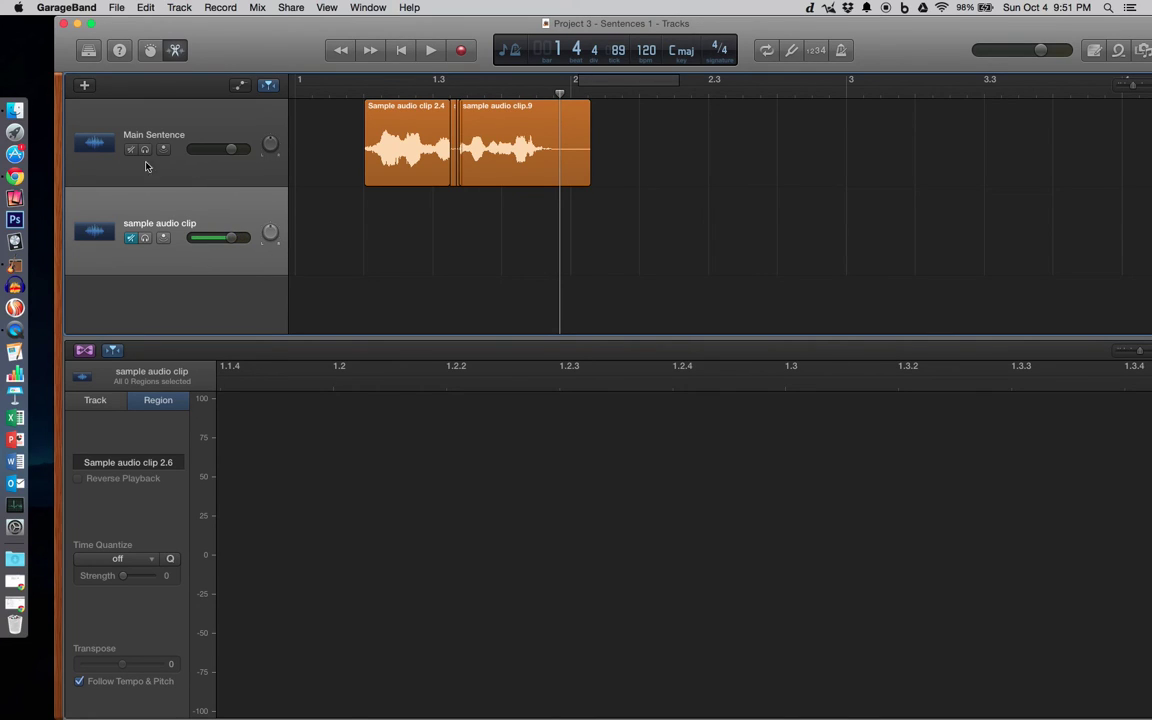
# Step: Turn off Flex for the sample audio clip track and hide the audio editor
pyautogui.click(84, 351)
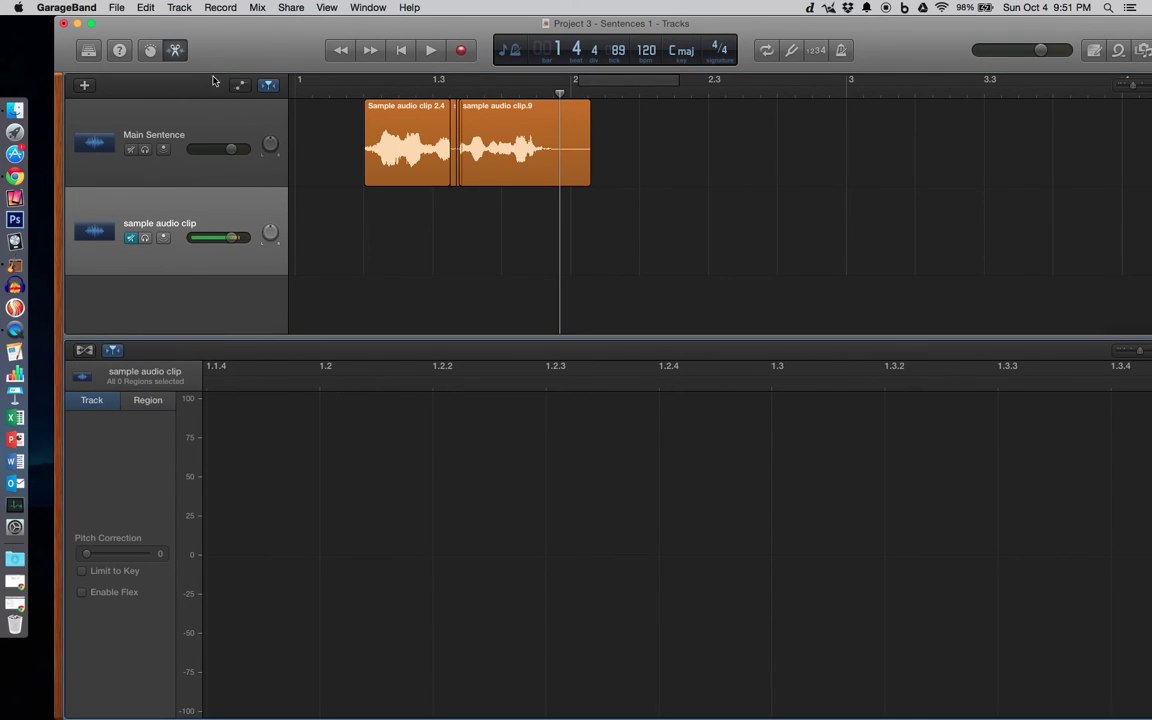
pyautogui.click(175, 50)
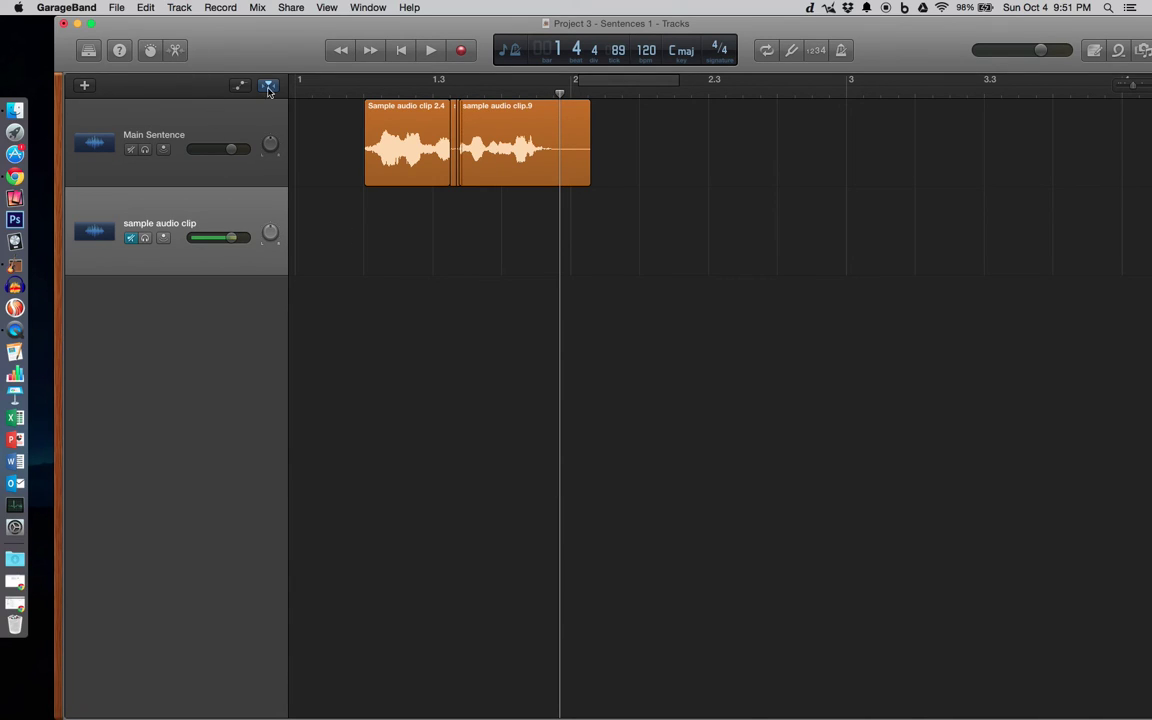
# Step: Set up an export of the song to disk in AIFF format and cancel it
pyautogui.click(218, 7)
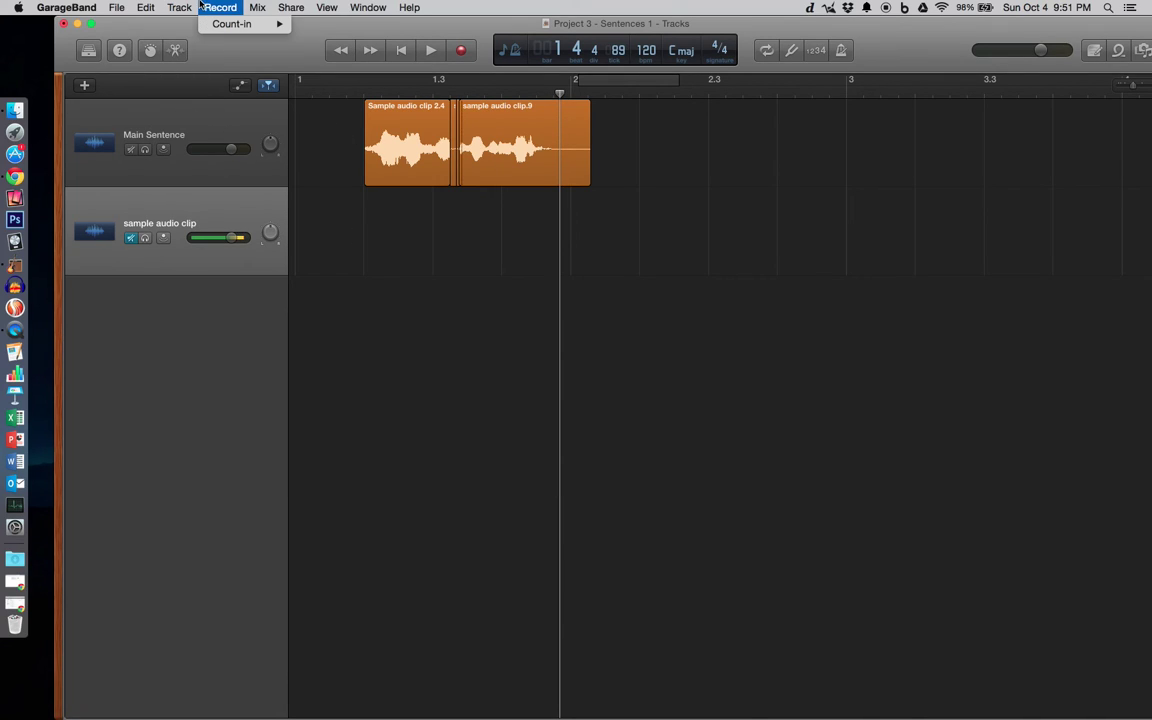
pyautogui.moveTo(262, 6)
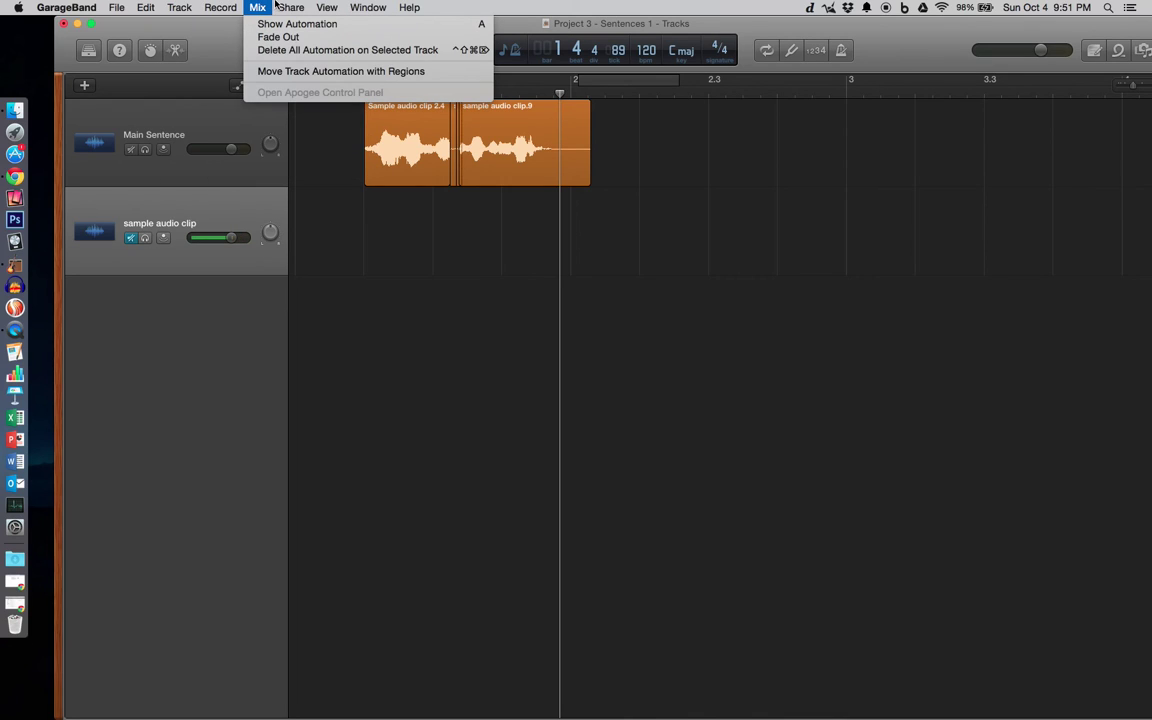
pyautogui.click(336, 132)
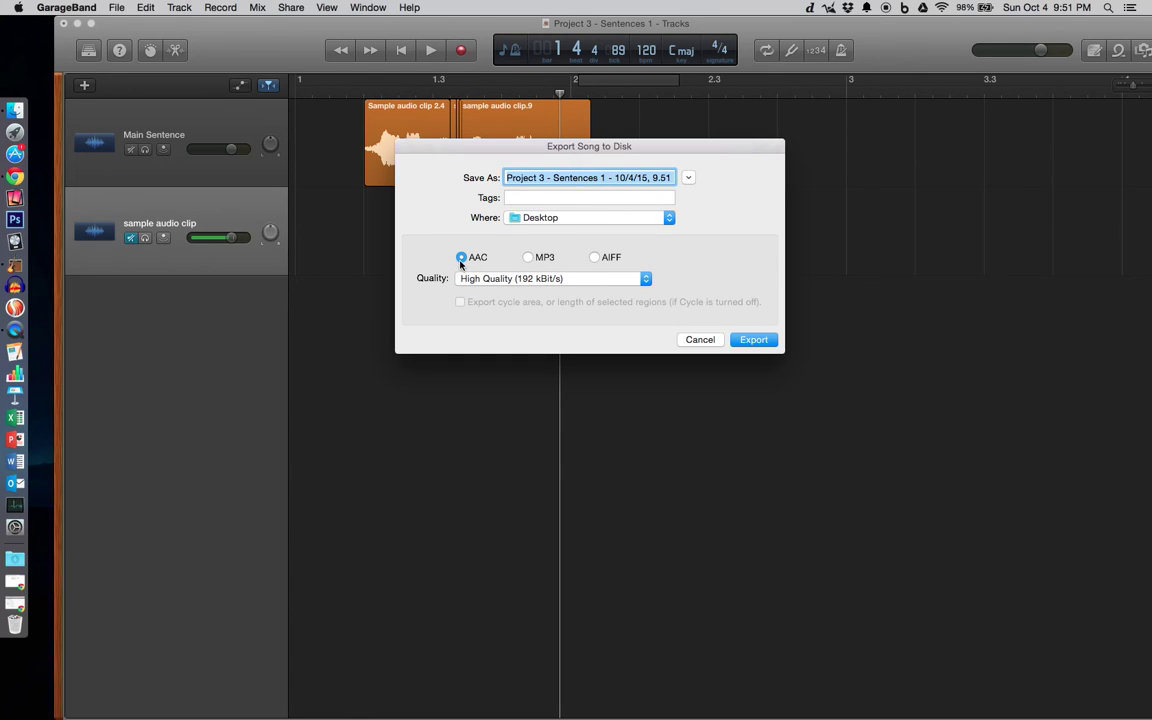
pyautogui.click(594, 258)
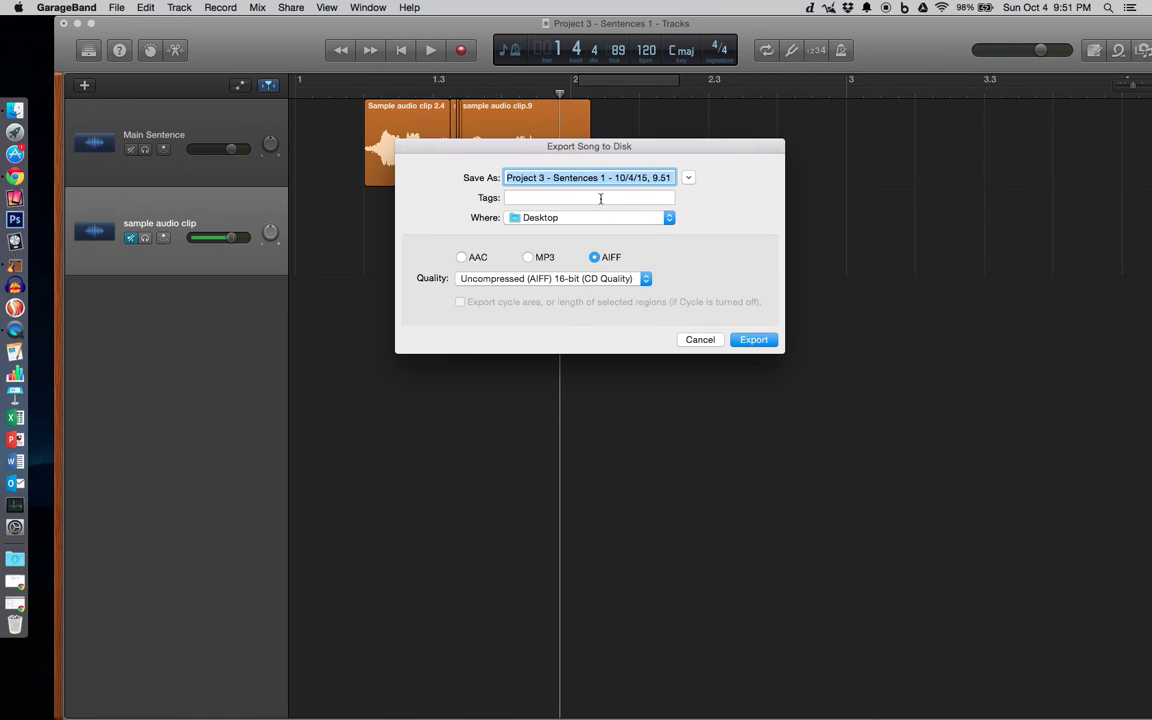
pyautogui.click(700, 340)
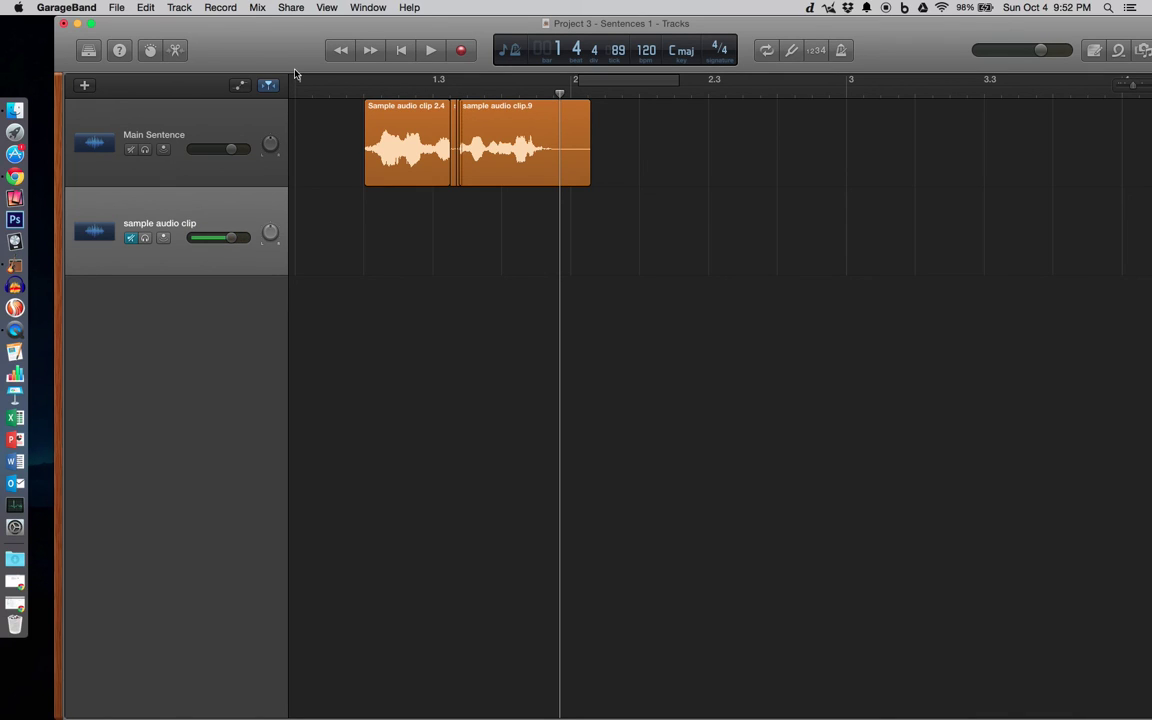
pyautogui.moveTo(270, 47)
pyautogui.mouseDown()
pyautogui.moveTo(264, 146)
pyautogui.moveTo(257, 42)
pyautogui.mouseUp()
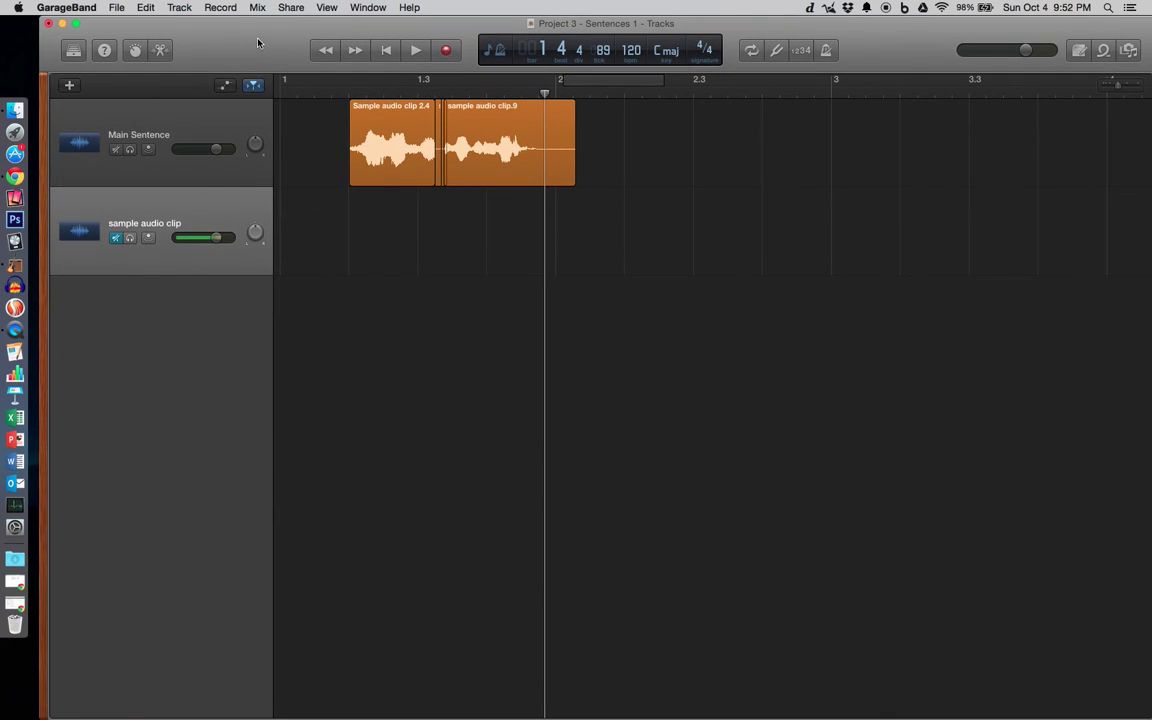